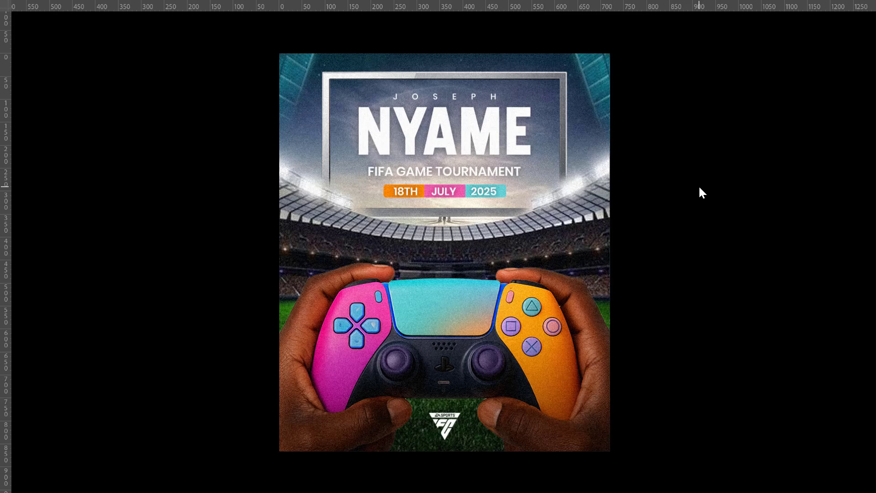
Create a new 720 × 865 px document at 400 pixels/cm, RGB 8-bit, with a white background.
key("f")
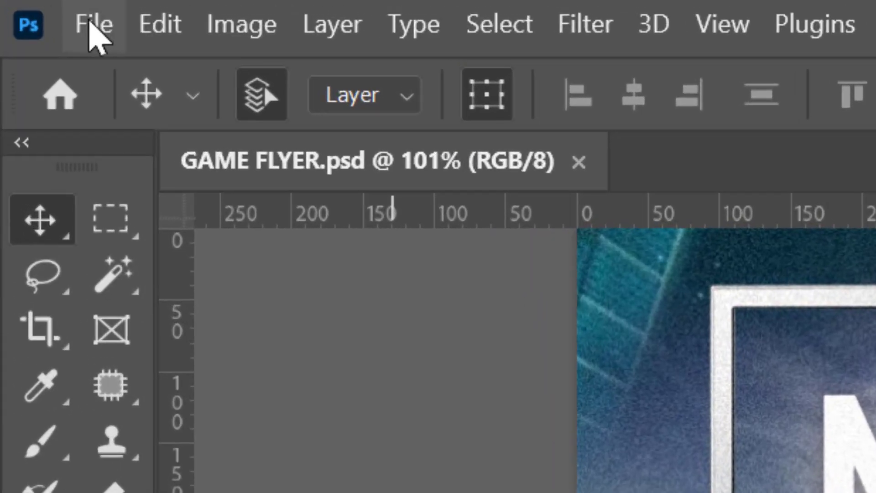
left_click(90, 22)
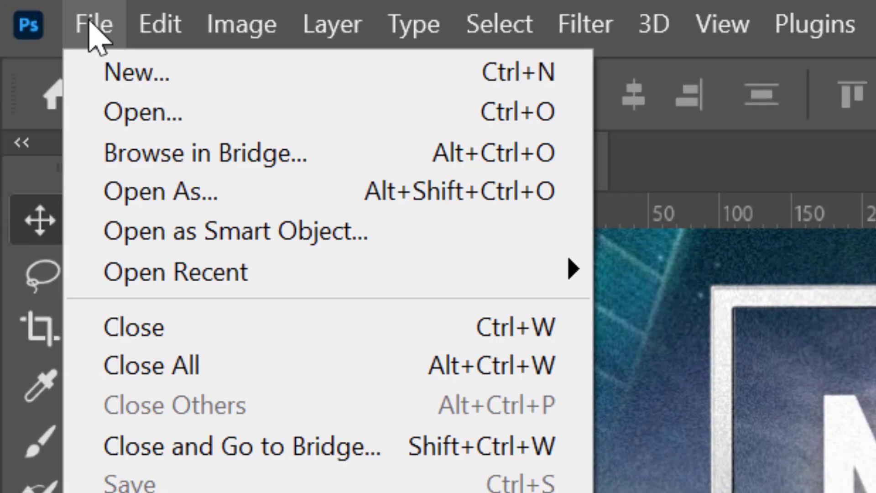
left_click(112, 70)
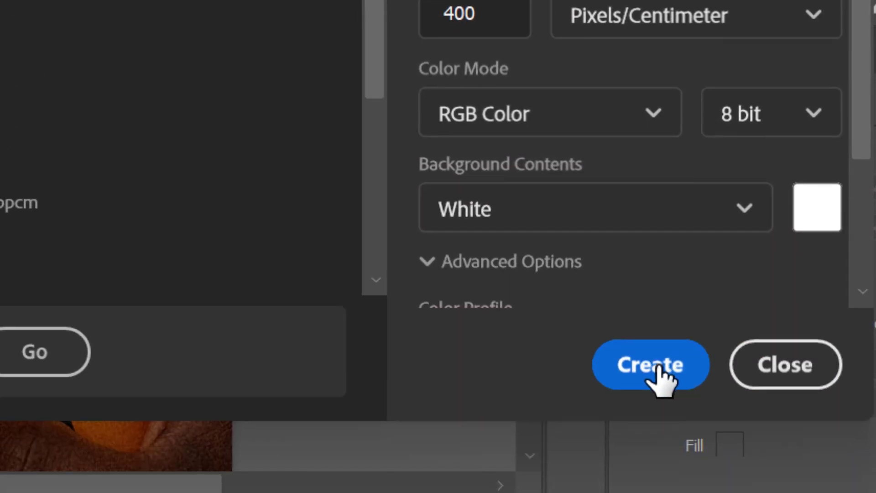
left_click(661, 366)
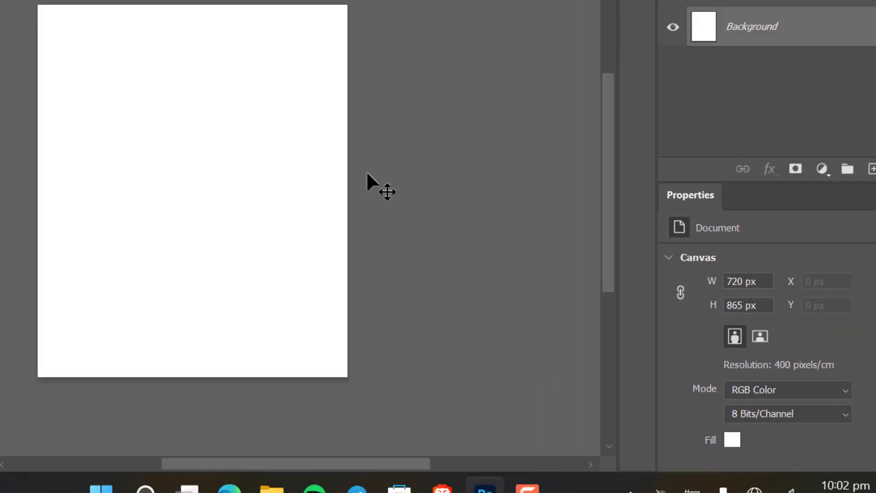
key("ctrl+0")
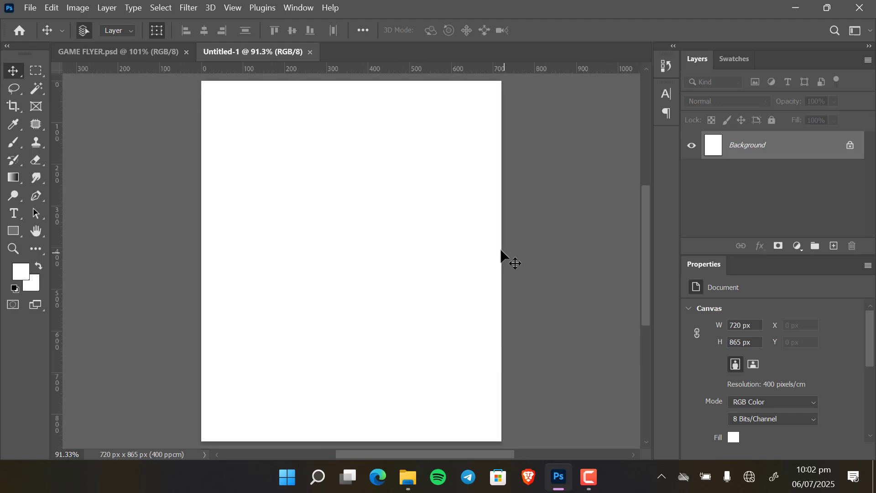
Place the DJ A7X image from the GAME FLYER folder into the new document.
mouse_move(408, 478)
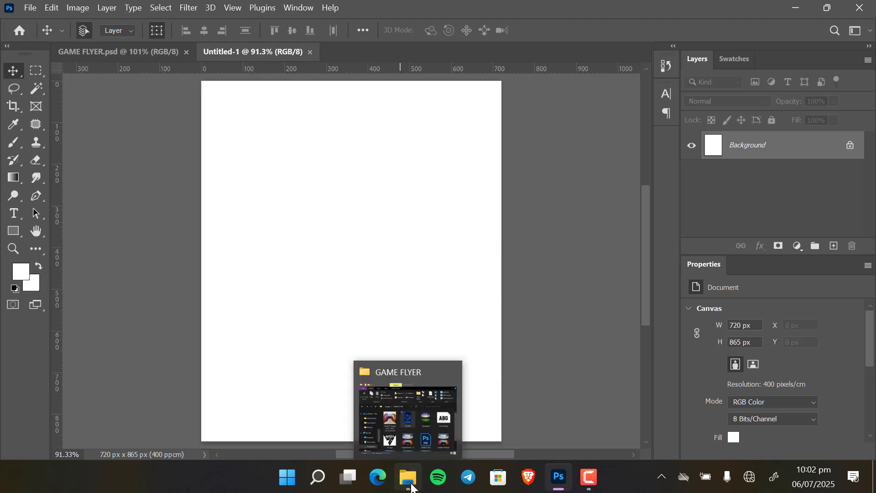
left_click(431, 401)
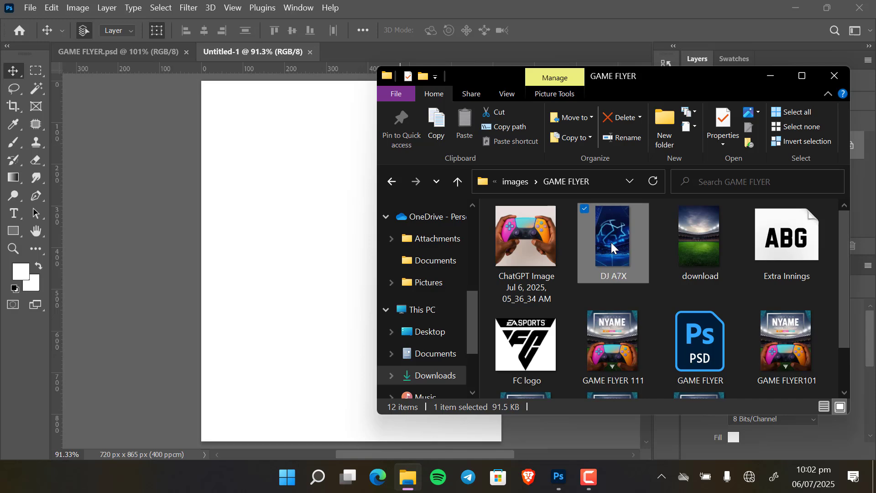
left_click_drag(612, 243, 268, 257)
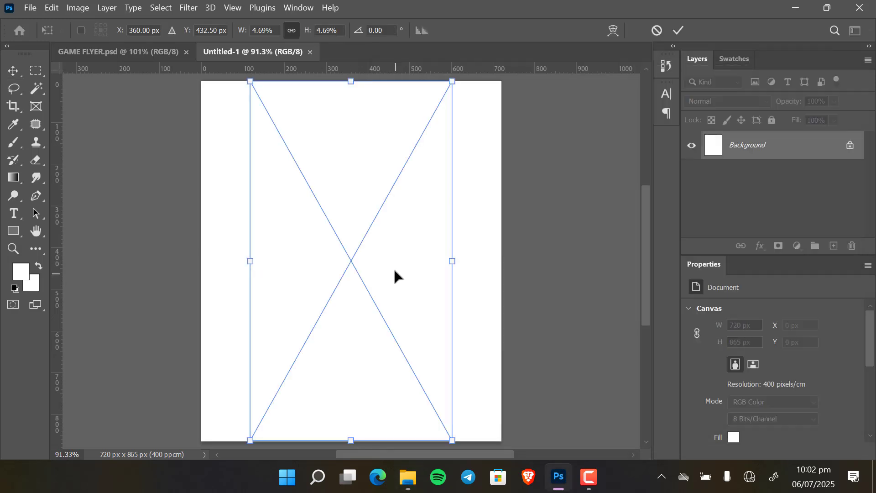
left_click(679, 31)
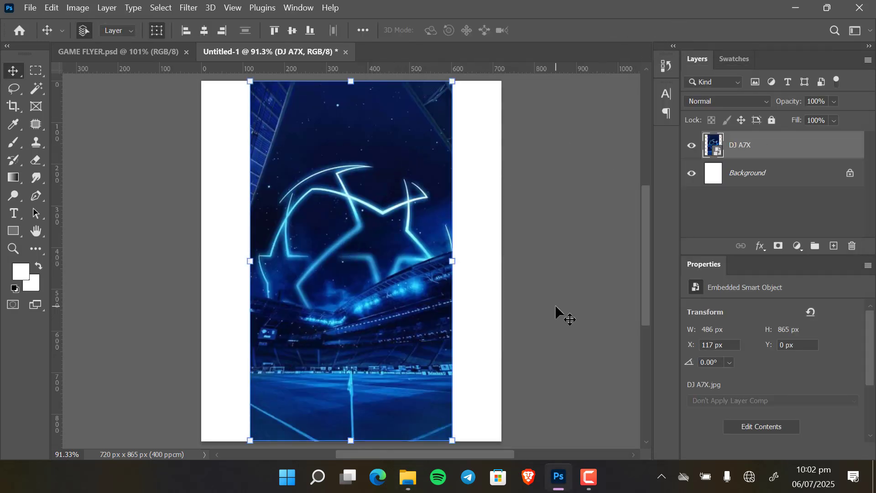
Move the DJ A7X image to the canvas's left edge and duplicate its layer.
left_click_drag(385, 245, 335, 240)
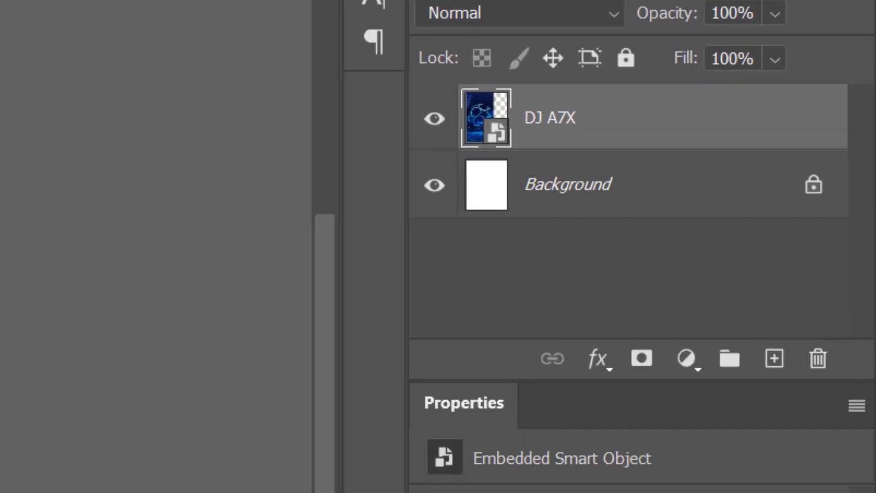
left_click_drag(547, 120, 771, 366)
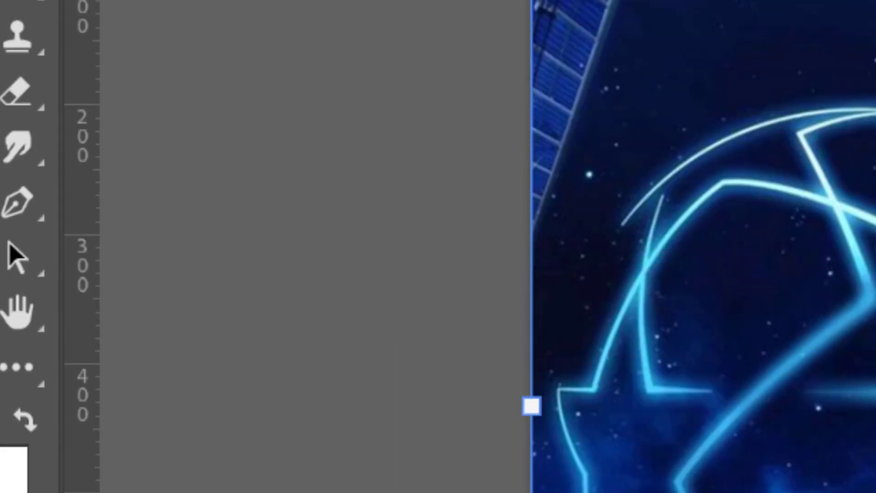
Flip the DJ A7X copy horizontally and move it to the canvas's right side.
left_click(159, 18)
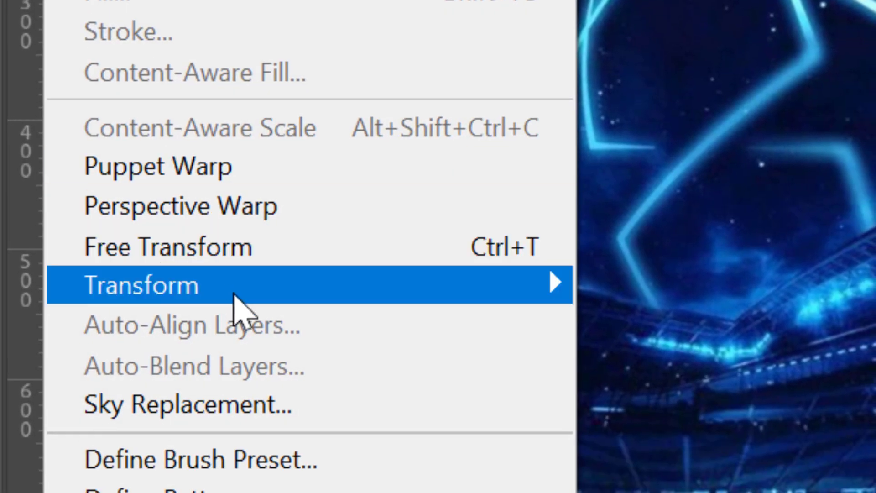
mouse_move(234, 298)
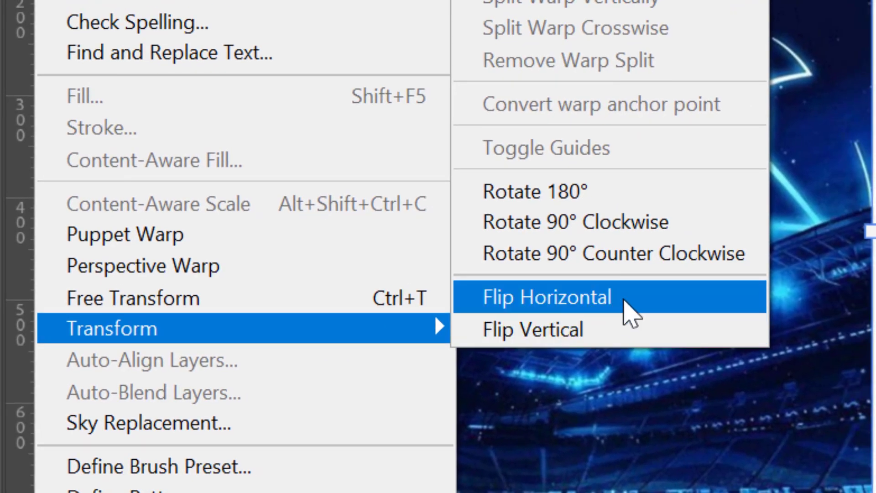
left_click(624, 301)
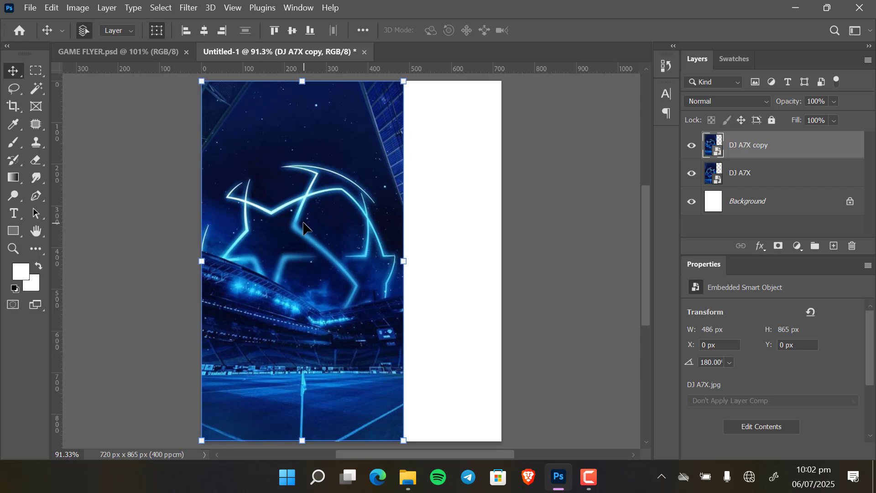
left_click_drag(303, 227, 400, 231)
Merge the DJ A7X and DJ A7X copy layers into one layer.
left_click(778, 175, "shift")
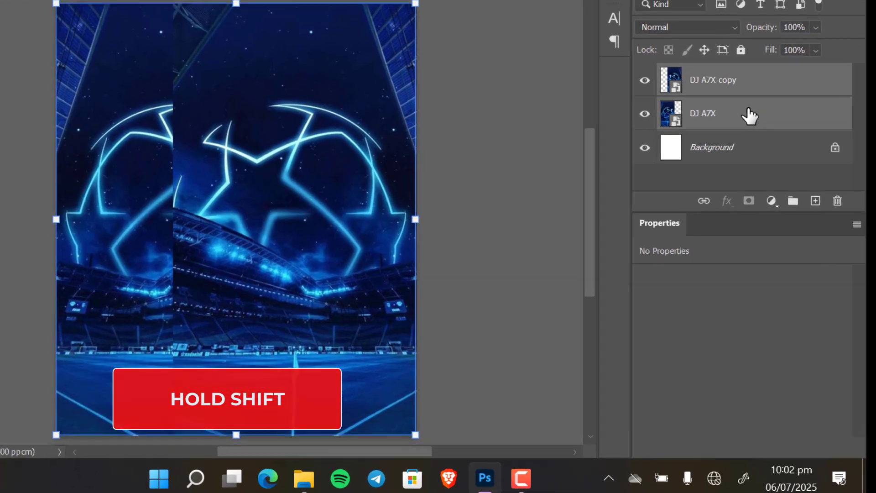
right_click(779, 174)
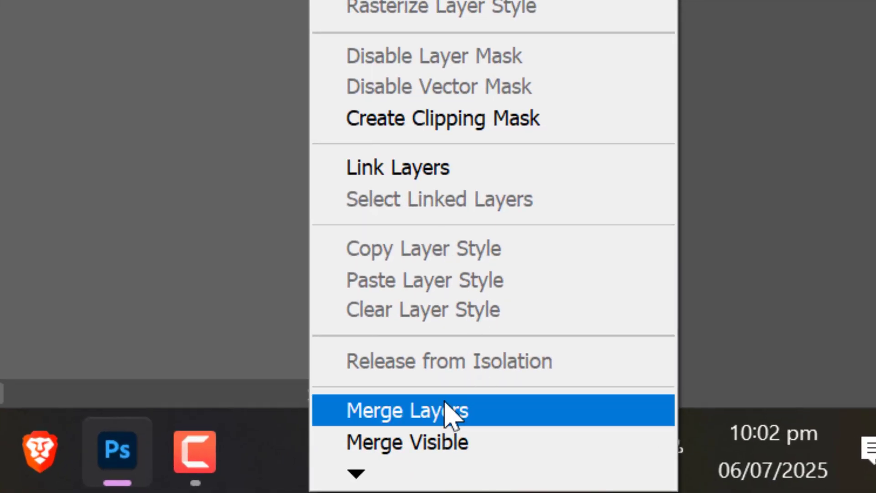
left_click(498, 454)
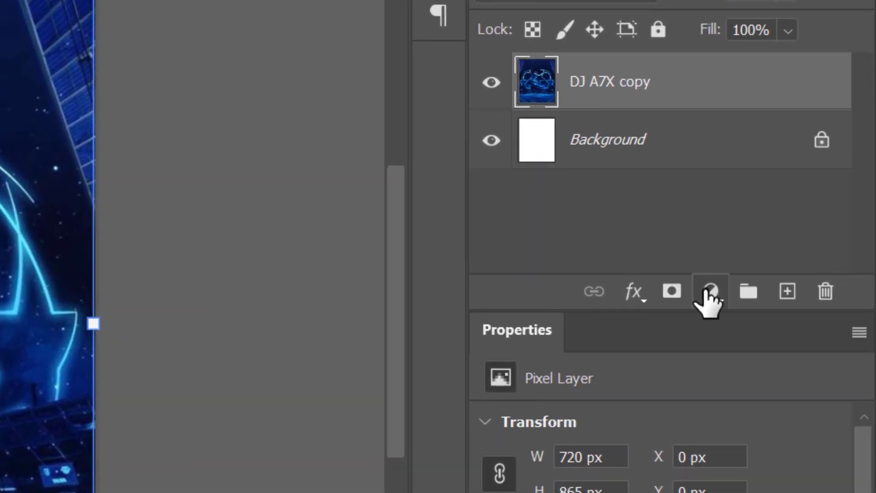
Add a Hue/Saturation adjustment layer with the hue set to -35.
left_click(711, 292)
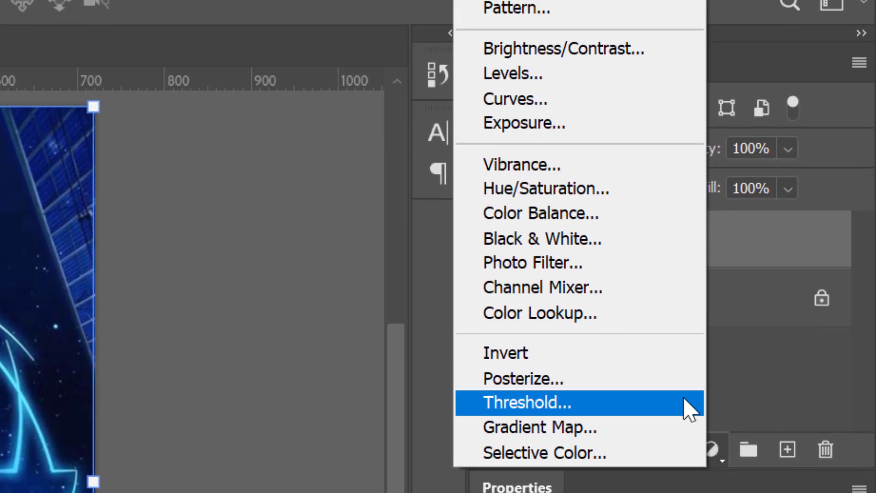
left_click(528, 190)
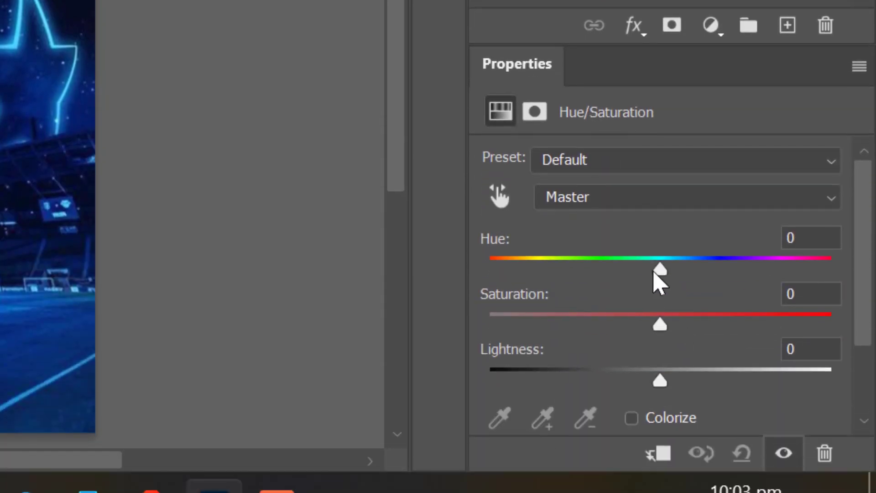
left_click_drag(659, 274, 601, 298)
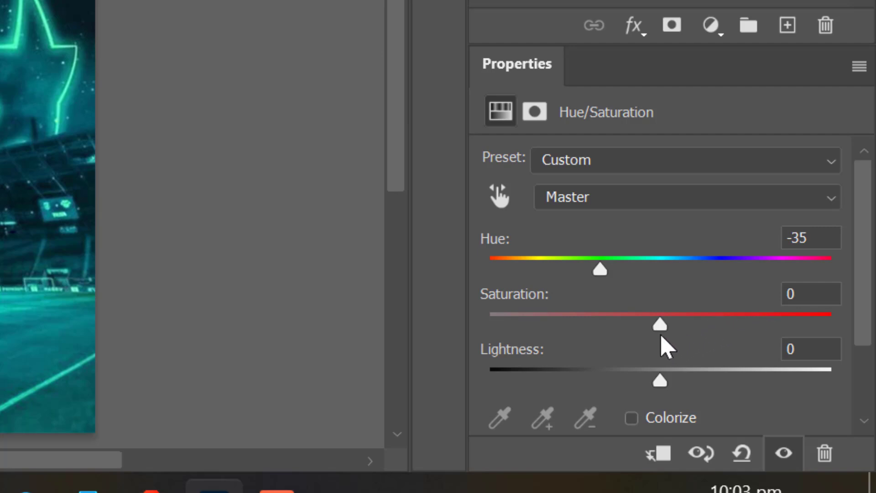
mouse_move(662, 328)
left_mouse_down()
mouse_move(649, 327)
mouse_move(658, 331)
left_mouse_up()
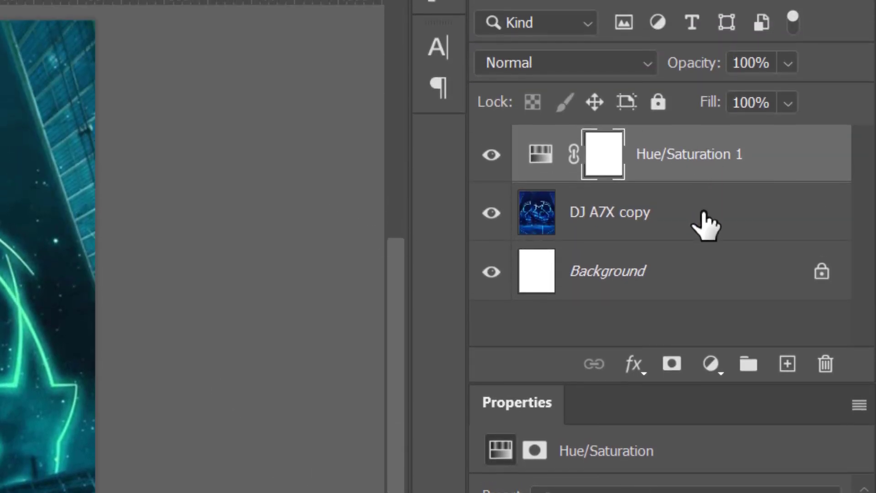
Merge the Hue/Saturation adjustment with the DJ A7X copy layer.
left_click(705, 224, "shift")
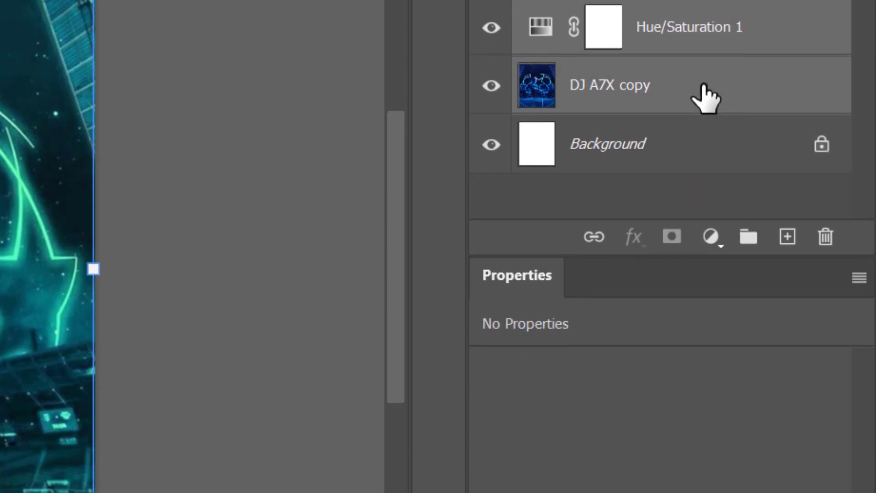
right_click(705, 223)
left_click(511, 420)
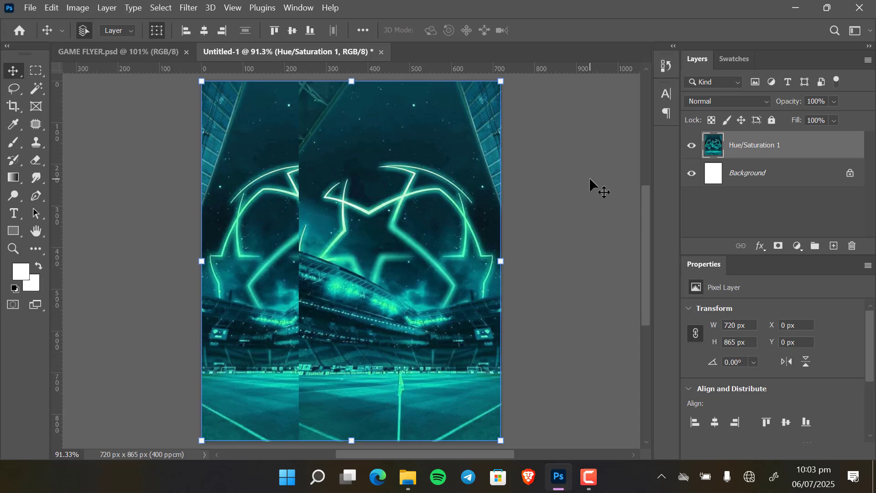
left_click(589, 180)
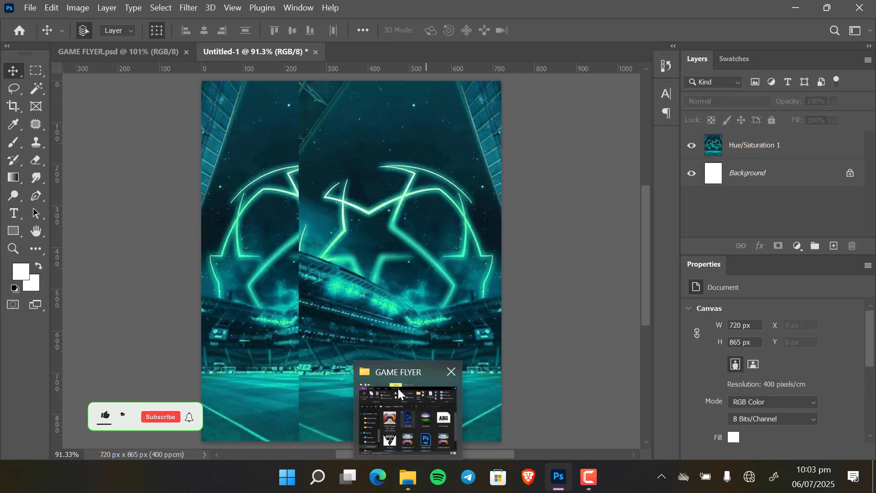
Place the download stadium image and stretch it horizontally to fill the canvas width.
left_click(408, 477)
left_click_drag(698, 254, 212, 308)
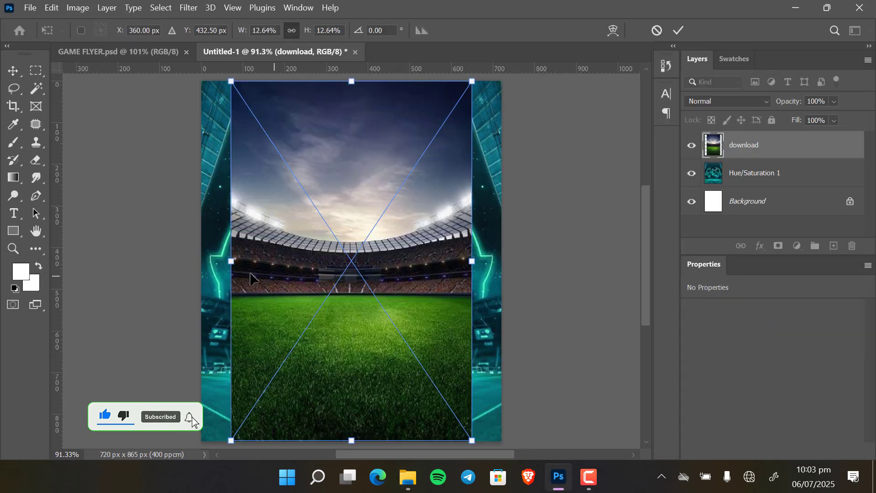
left_click_drag(231, 261, 206, 269)
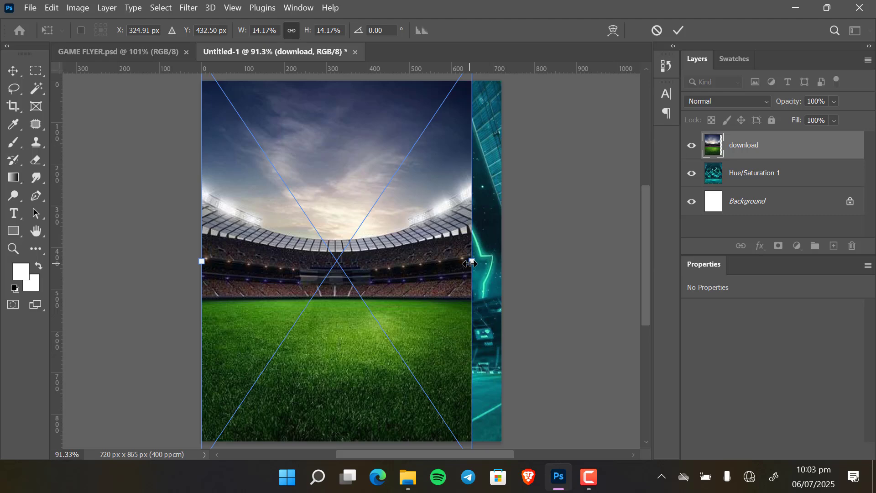
left_click_drag(470, 264, 500, 261)
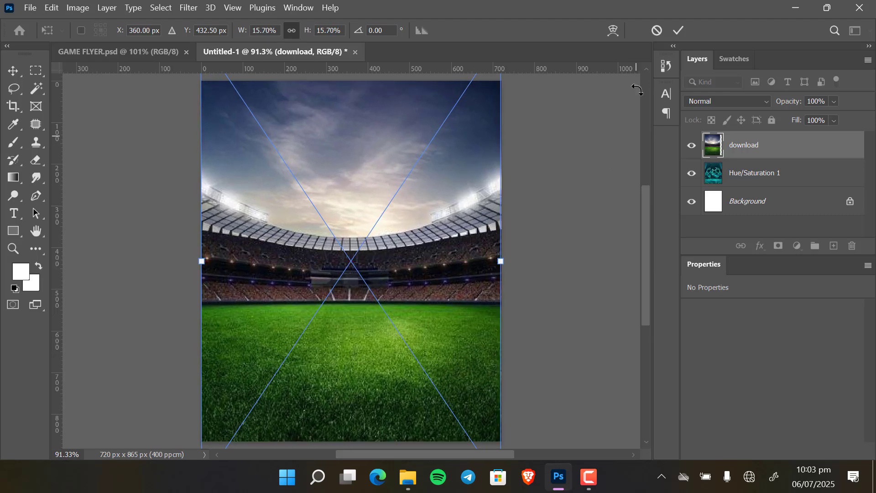
left_click(679, 33)
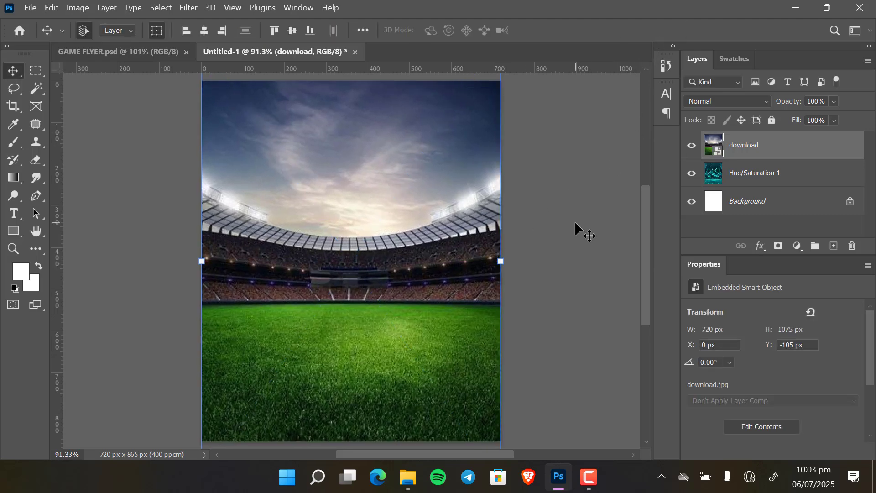
Nudge the stadium image down a few pixels.
key("Down")
key("Down")
key("Down")
key("Down")
key("Down")
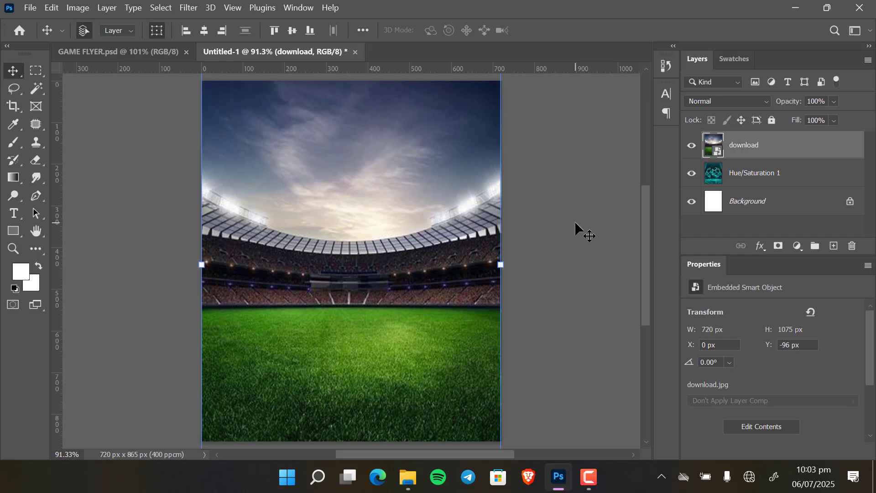
left_click(575, 221)
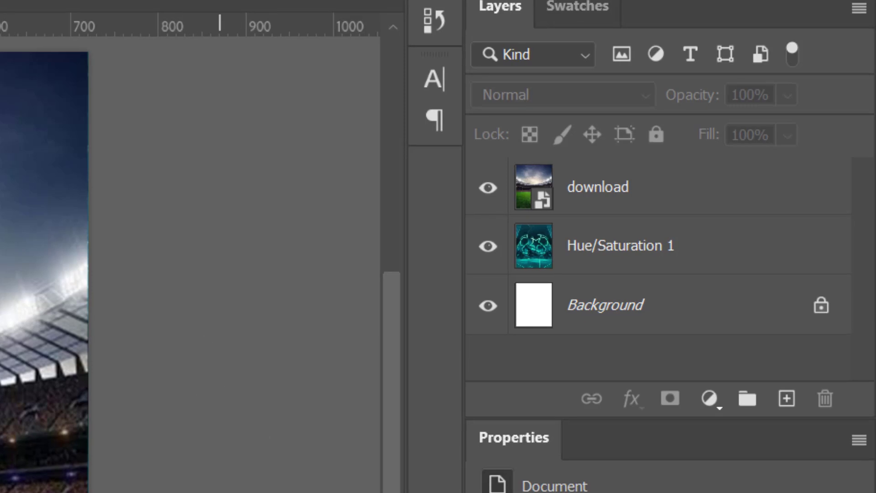
Add a layer mask to the download stadium layer.
left_click(702, 162)
left_click(618, 201)
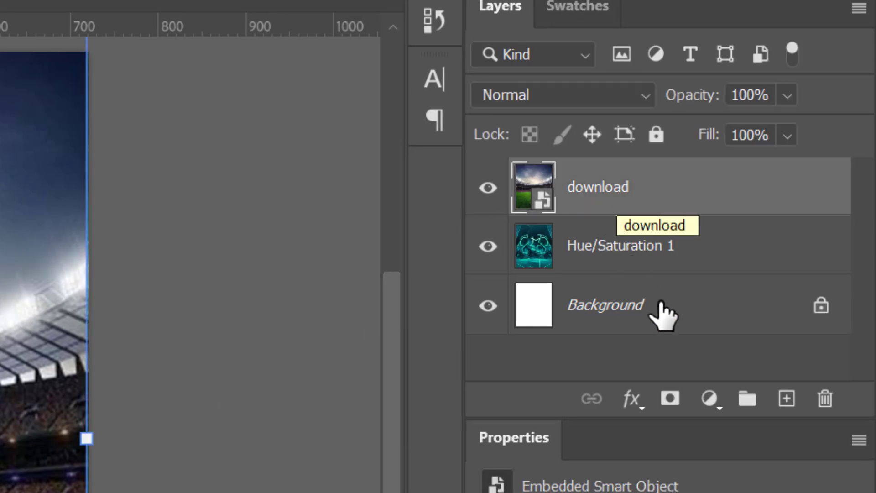
left_click(670, 400)
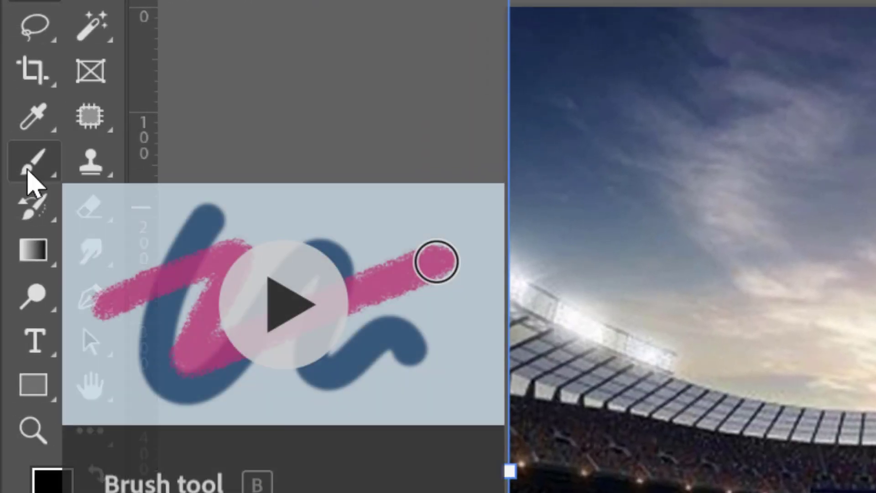
Select the Brush tool with a 70 px brush at 0% hardness.
left_click(29, 173)
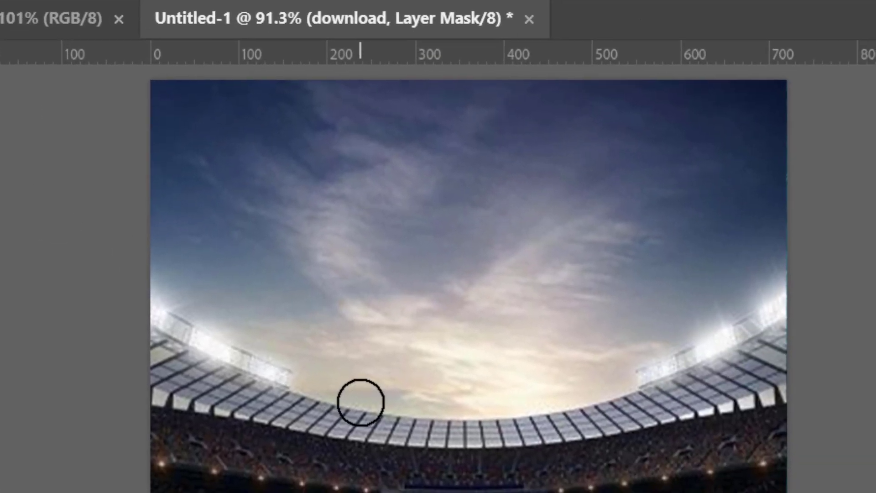
right_click(732, 386)
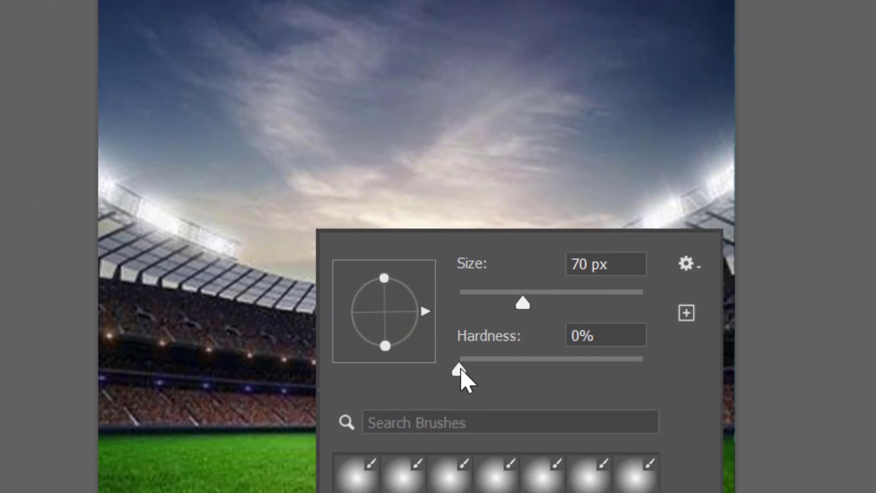
left_click_drag(461, 371, 440, 372)
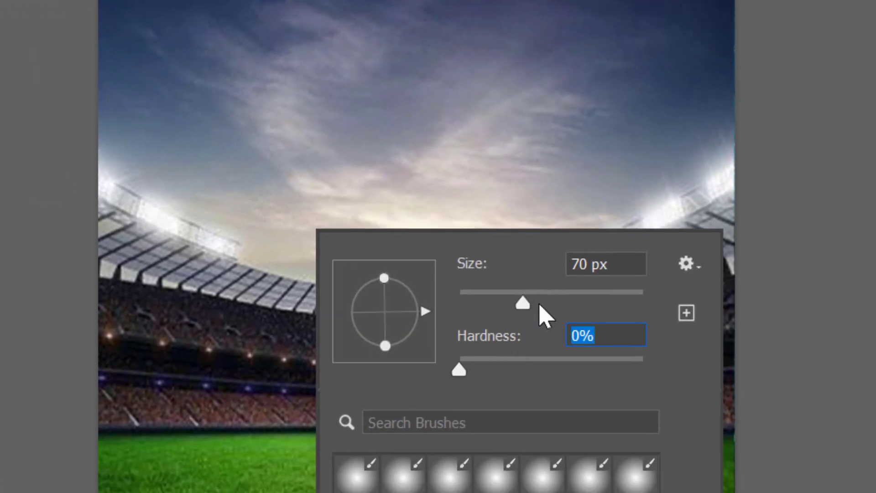
Increase the brush size to 127 px.
left_click_drag(541, 305, 544, 302)
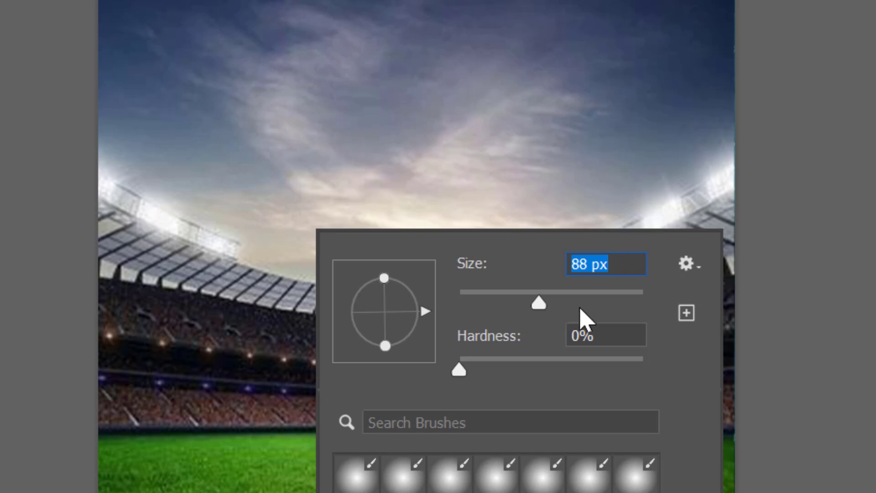
left_click(564, 299)
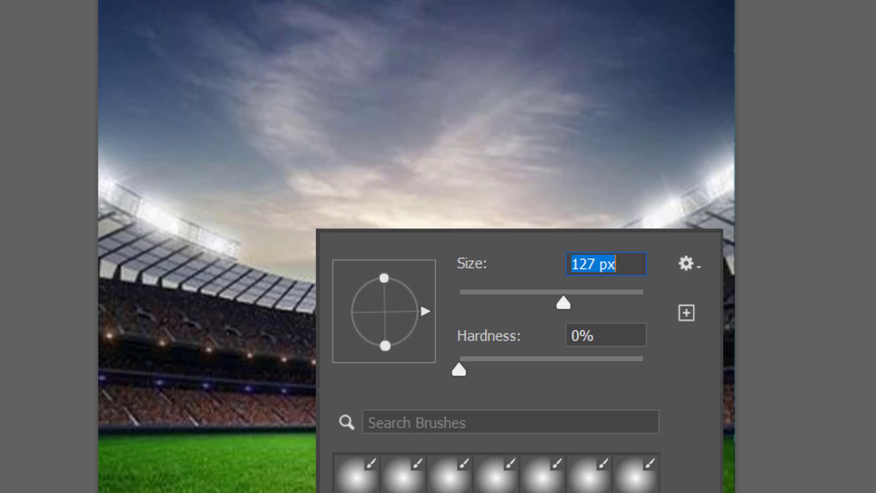
key("Return")
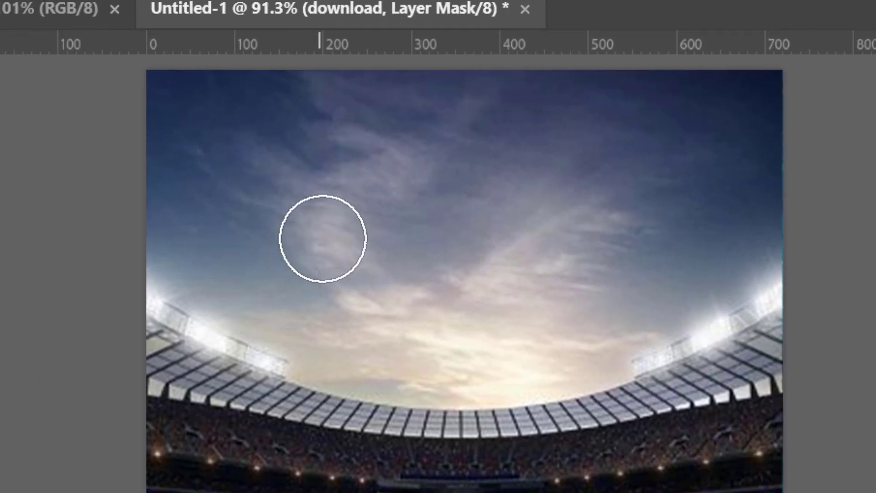
Paint on the stadium layer's mask over the top-left and top-right corners to reveal the towers of the layer beneath.
key("space")
left_click_drag(372, 109, 367, 189)
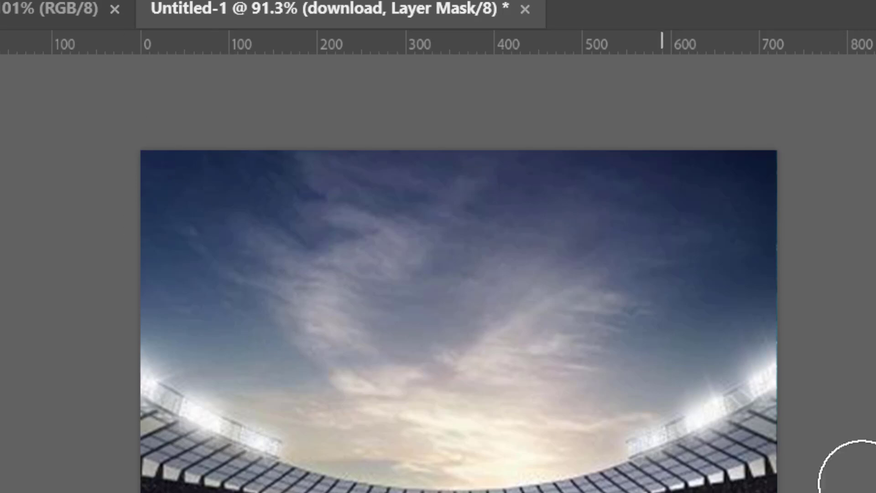
key("ctrl+comma")
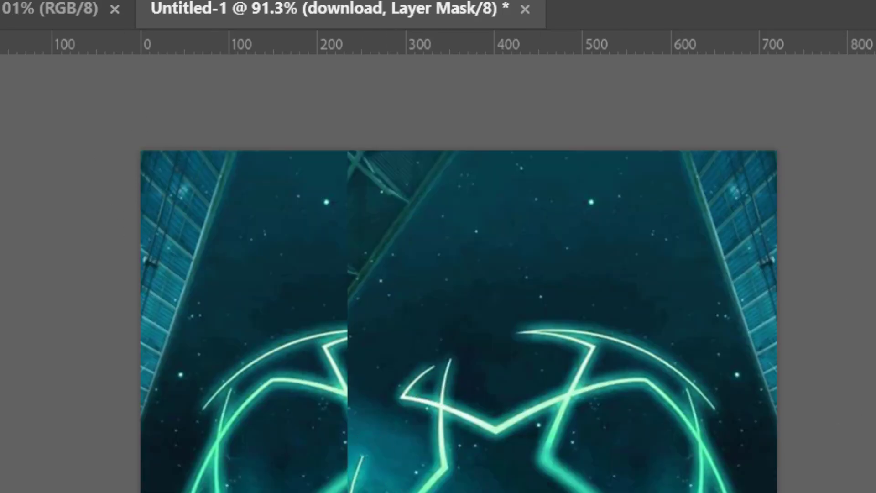
key("ctrl+comma")
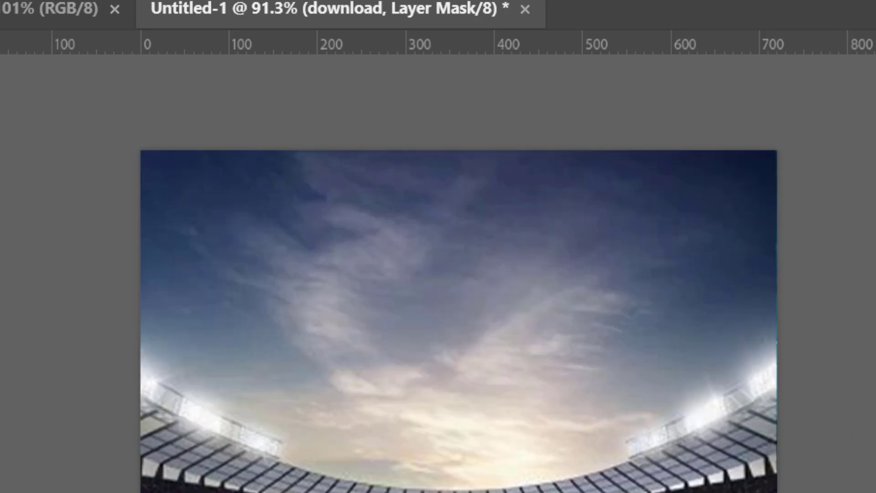
key("ctrl+comma")
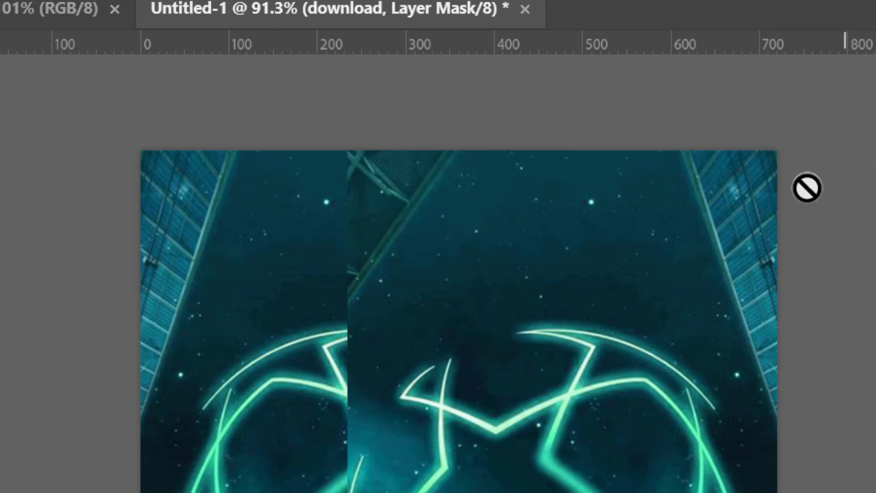
key("ctrl+i")
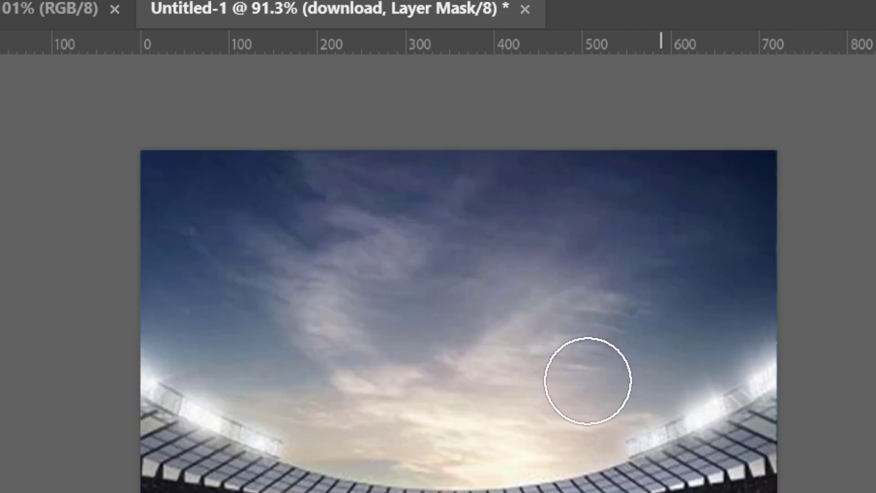
mouse_move(150, 172)
left_mouse_down()
mouse_move(100, 295)
mouse_move(173, 154)
mouse_move(159, 206)
mouse_move(106, 307)
mouse_move(121, 294)
left_mouse_up()
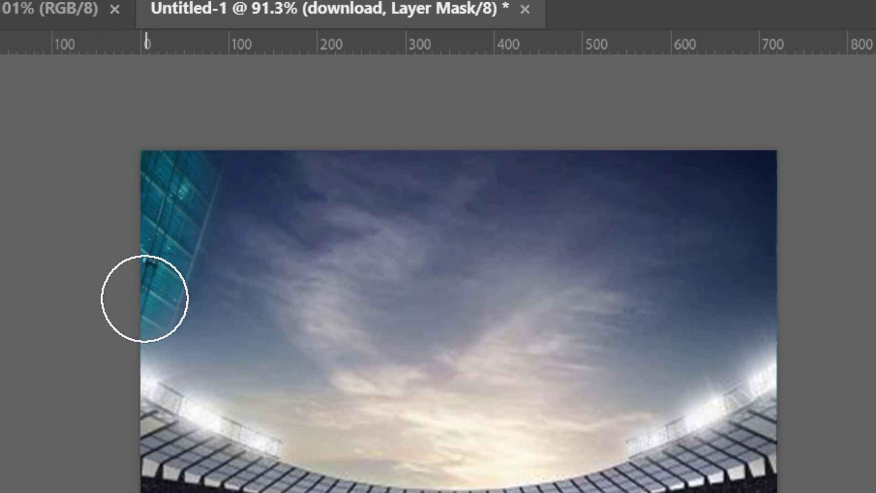
mouse_move(756, 164)
left_mouse_down()
mouse_move(823, 320)
mouse_move(765, 178)
mouse_move(729, 138)
mouse_move(760, 210)
mouse_move(815, 292)
mouse_move(794, 236)
mouse_move(821, 320)
mouse_move(853, 319)
mouse_move(816, 274)
mouse_move(802, 280)
mouse_move(800, 313)
left_mouse_up()
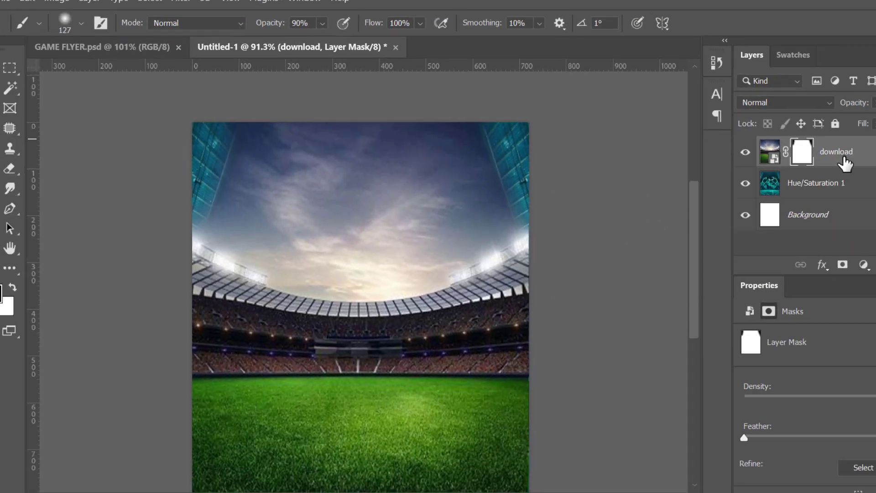
Unlock the Background layer.
left_click(815, 152)
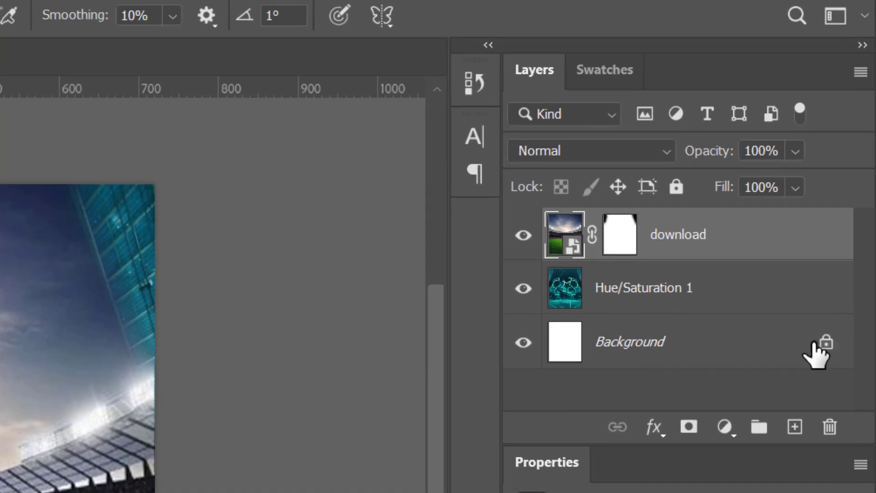
left_click(833, 200)
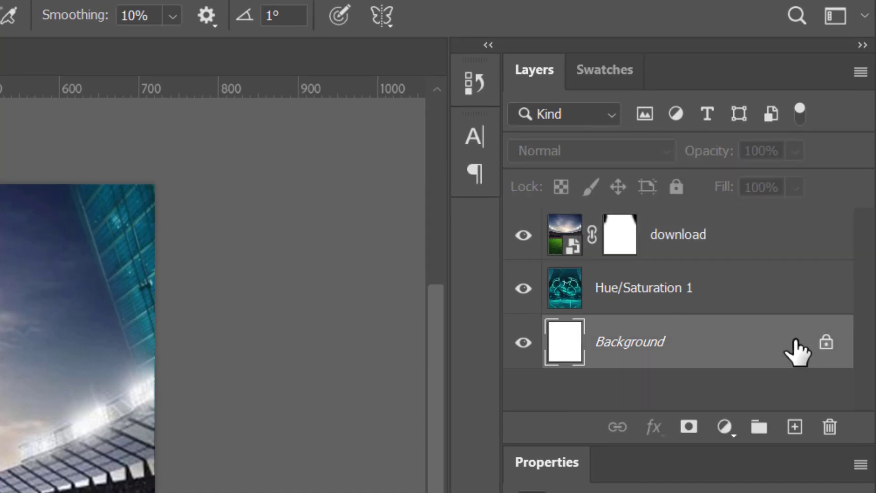
left_click(740, 249, "shift")
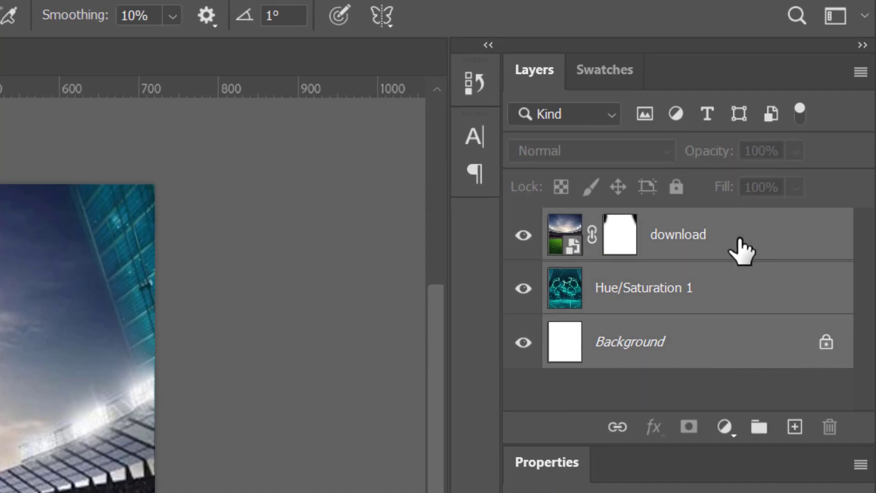
right_click(742, 250)
left_click(756, 237)
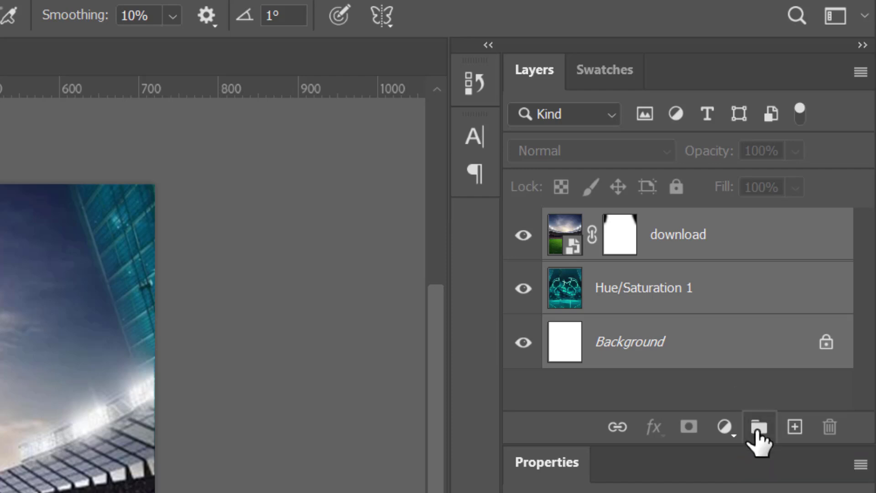
left_click(826, 343)
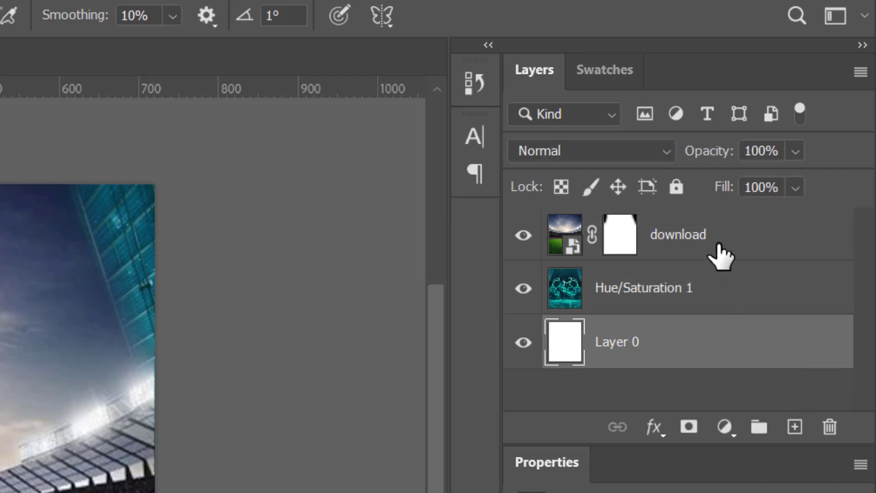
Group all layers together and name the group BG.
left_click(721, 256, "shift")
left_click(759, 428)
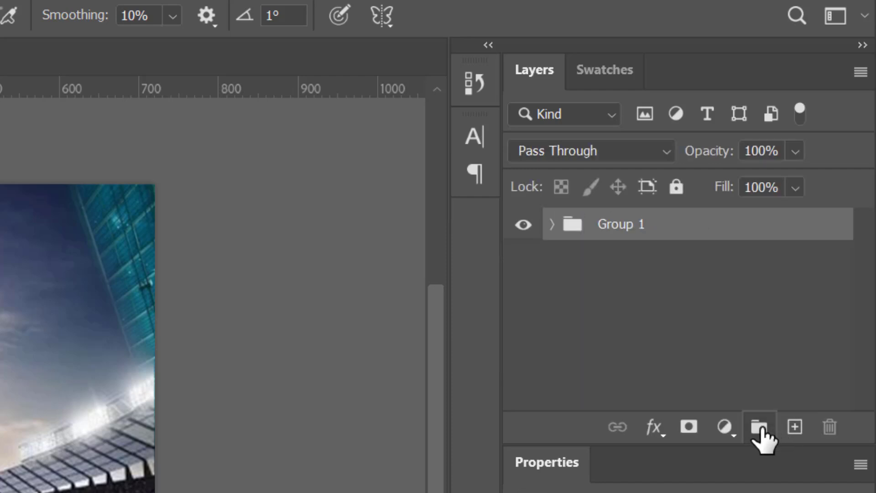
double_click(616, 224)
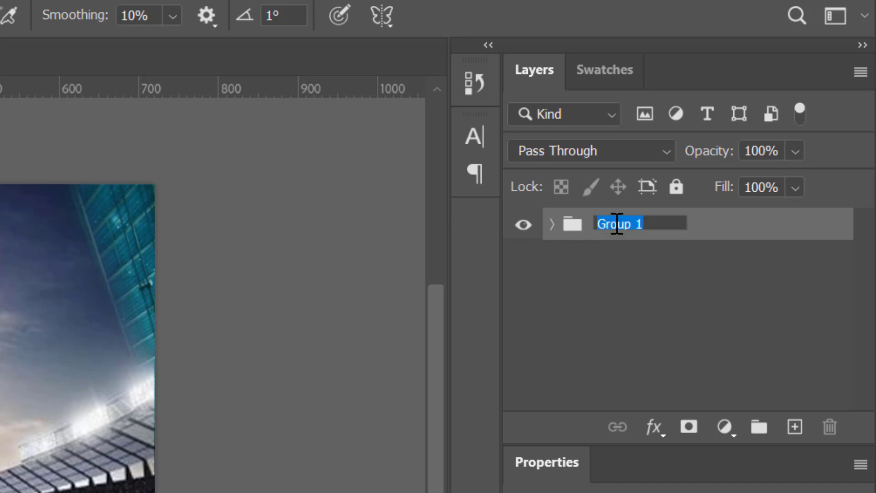
key("Return")
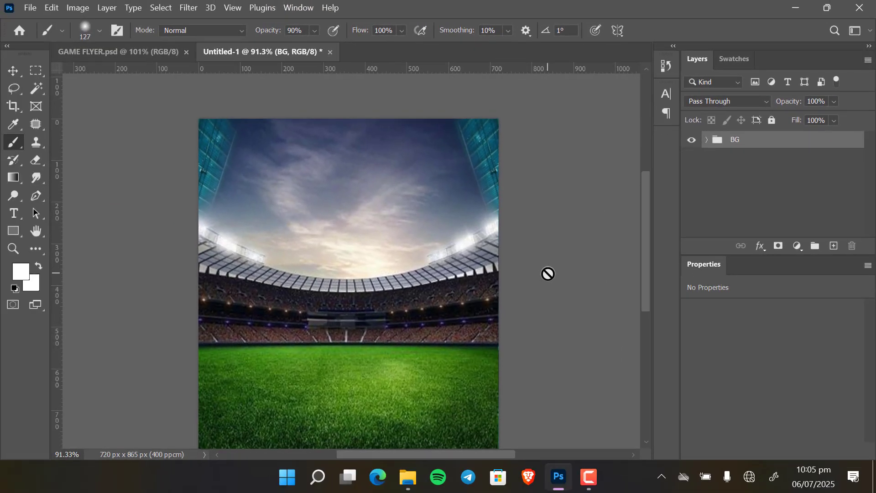
Place the ChatGPT controller image from the GAME FLYER folder into the canvas and commit it.
key("v")
left_click(617, 224)
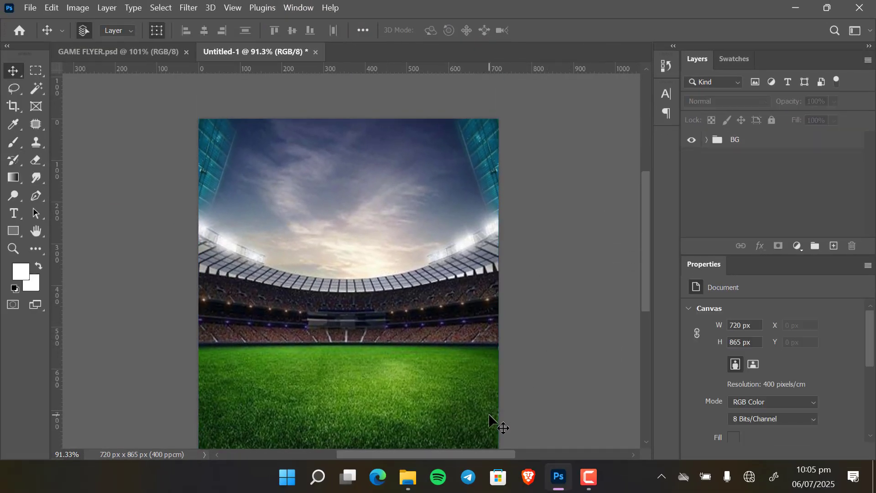
left_click_drag(413, 406, 409, 369)
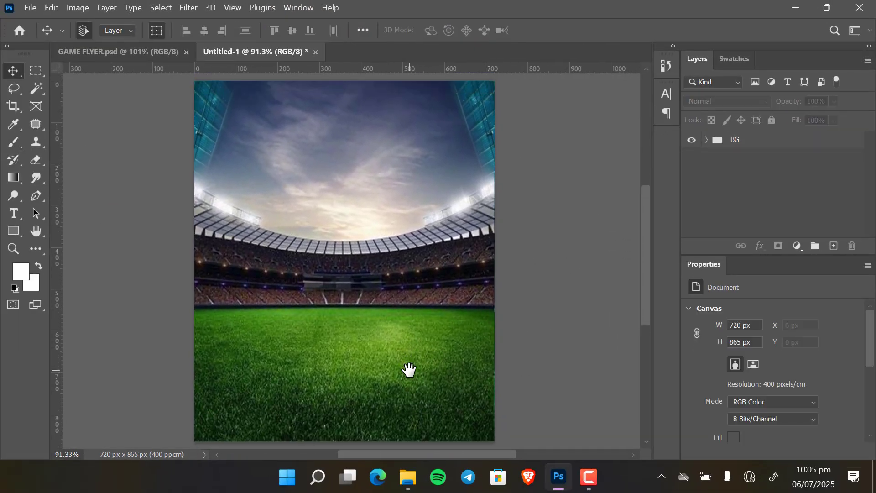
left_click(408, 477)
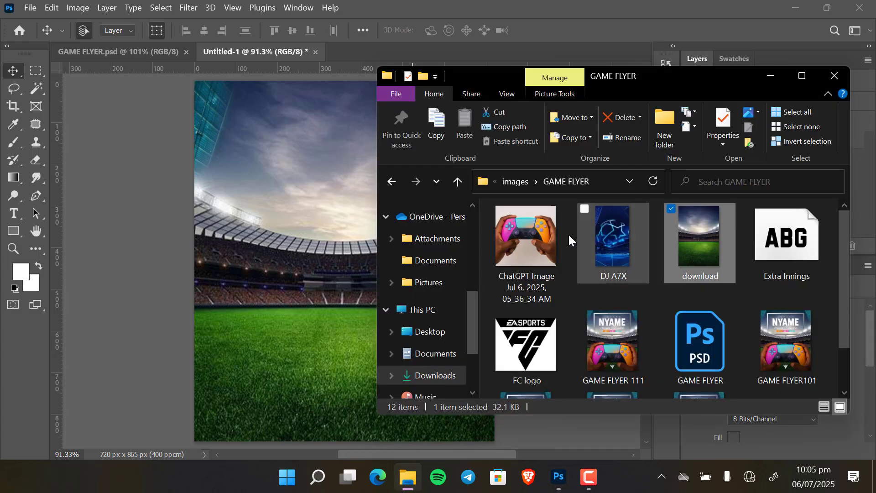
left_click_drag(544, 240, 277, 251)
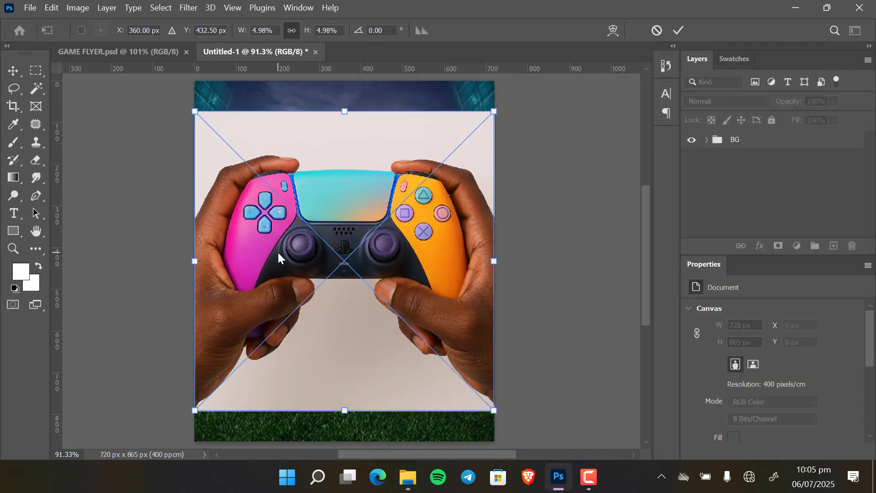
left_click(679, 30)
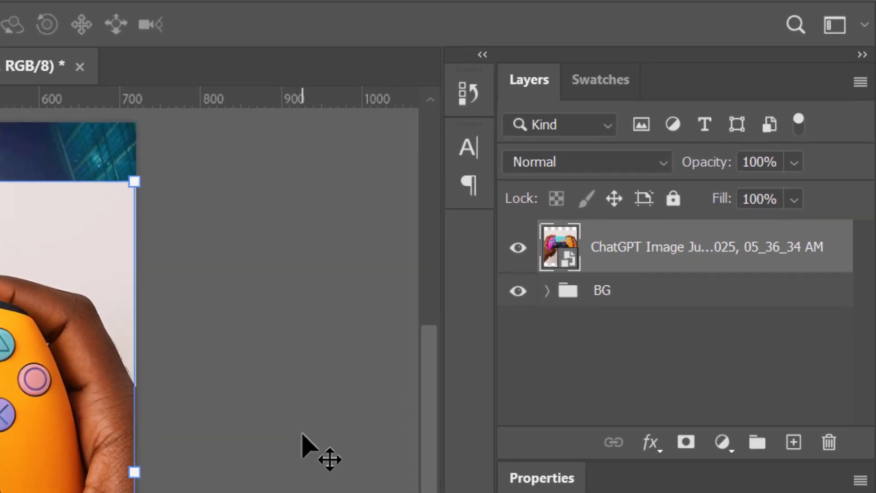
Rasterize the controller image layer and remove its background.
right_click(677, 257)
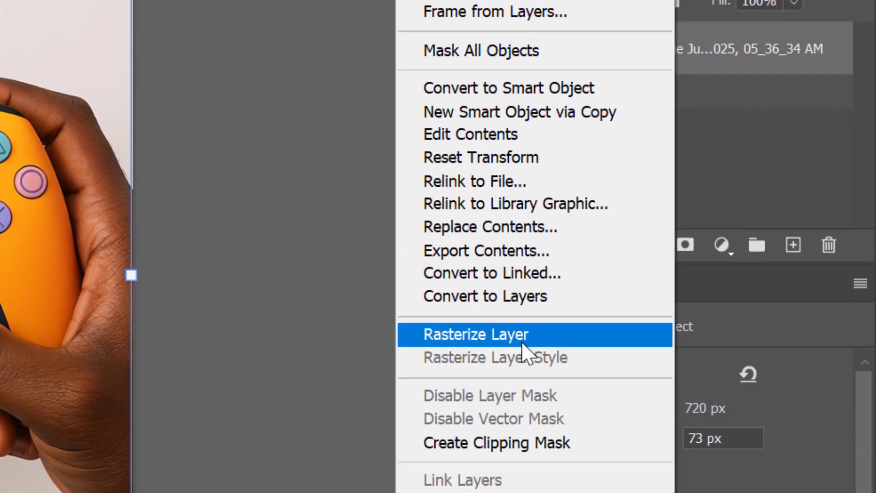
left_click(519, 340)
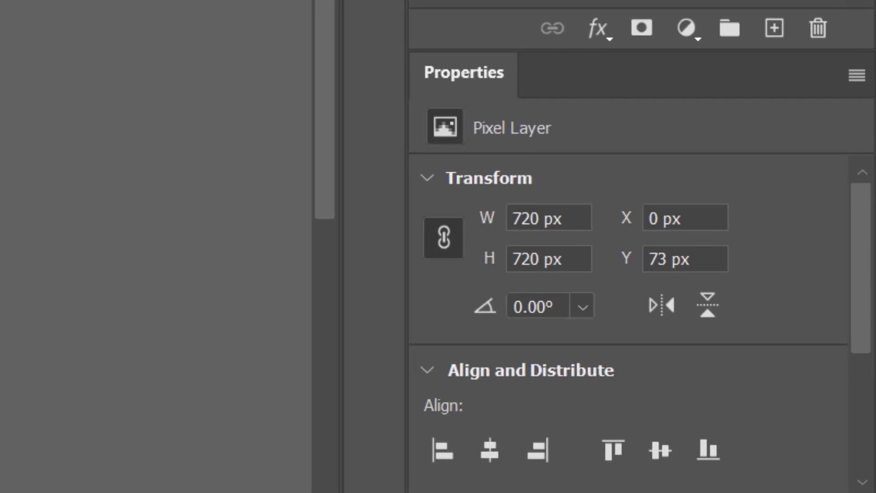
left_click_drag(866, 273, 862, 398)
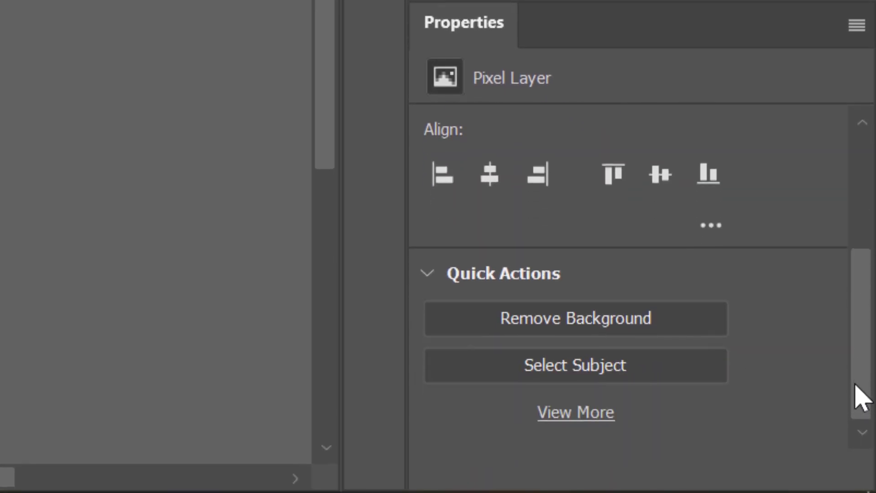
left_click(587, 320)
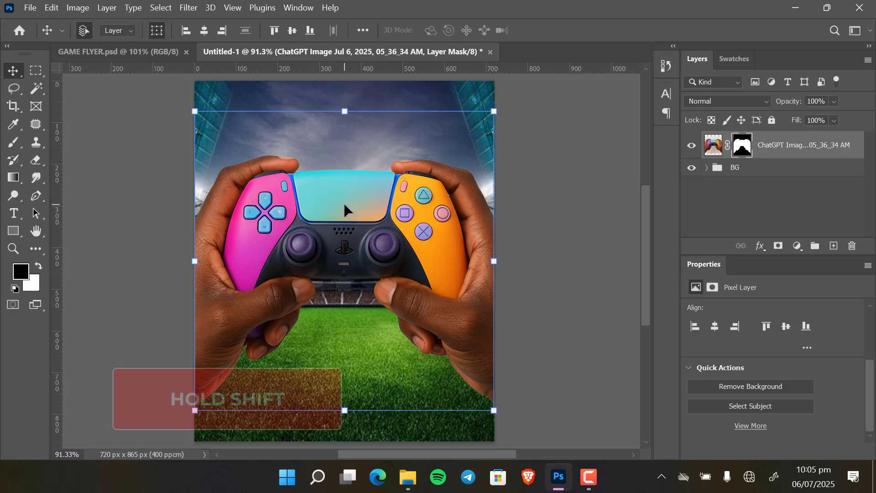
Move the controller image down toward the bottom of the canvas.
left_click_drag(344, 206, 351, 299)
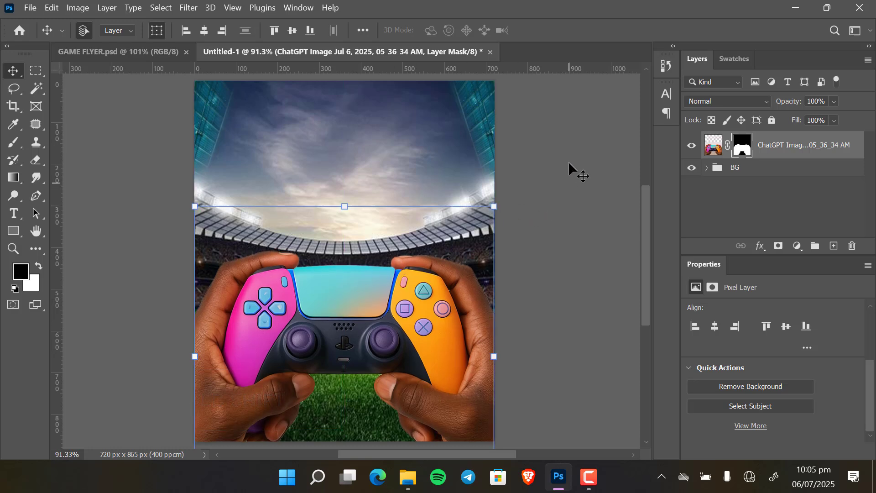
left_click(555, 210)
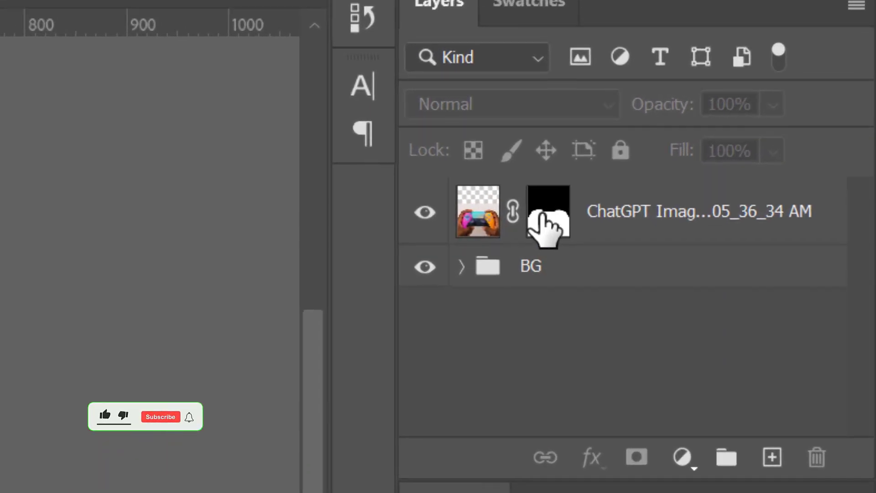
Apply the controller layer's mask.
left_click(742, 150)
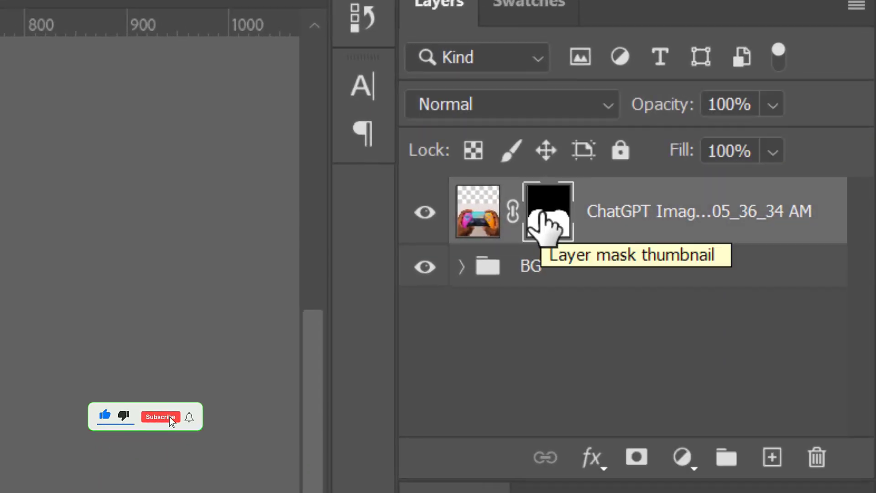
right_click(543, 217)
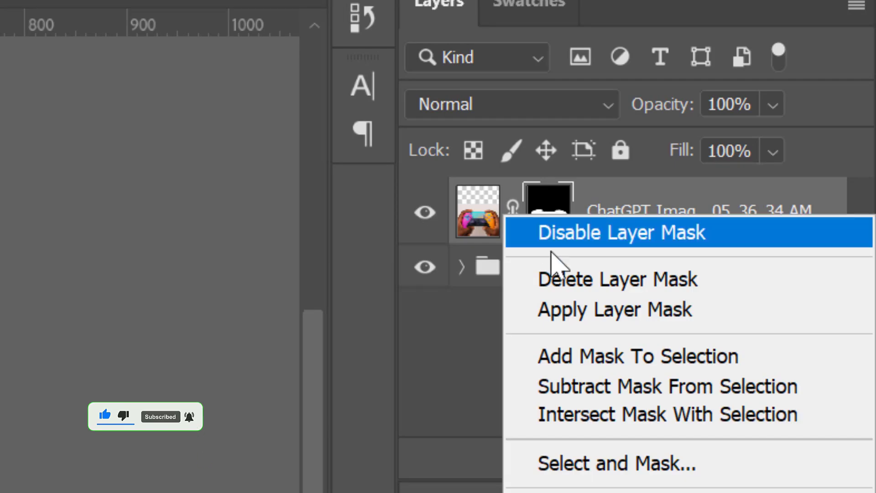
left_click(603, 314)
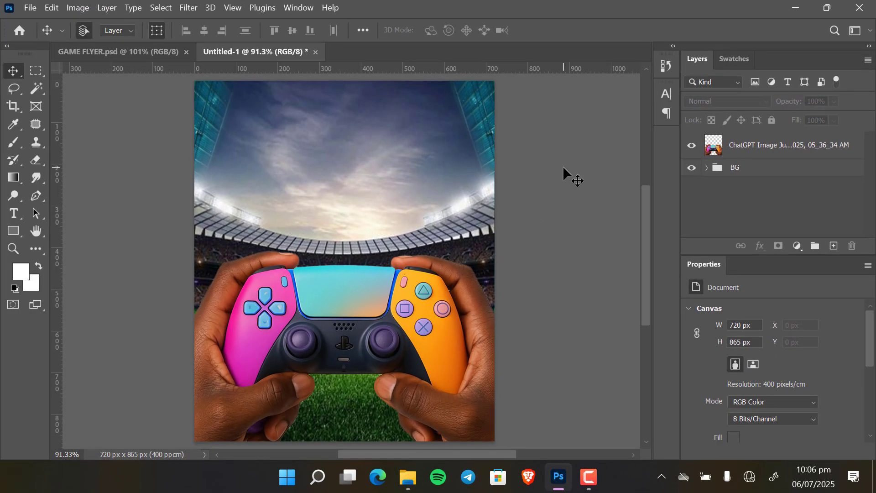
Place the FC logo image from the GAME FLYER folder into the canvas and commit it.
mouse_move(413, 491)
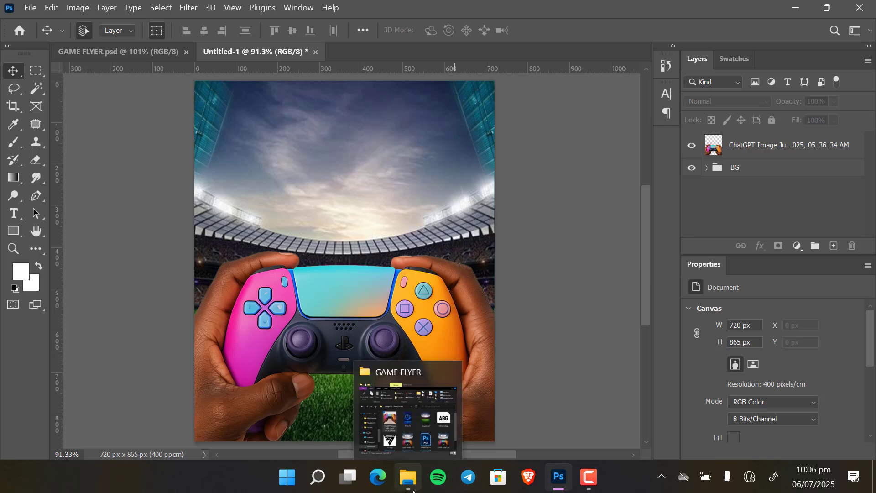
left_click(396, 439)
left_click_drag(541, 345, 291, 228)
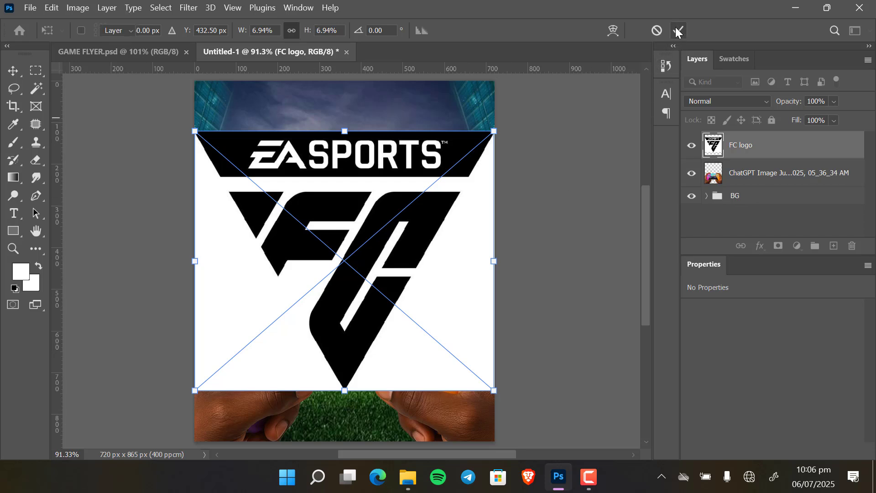
left_click(678, 31)
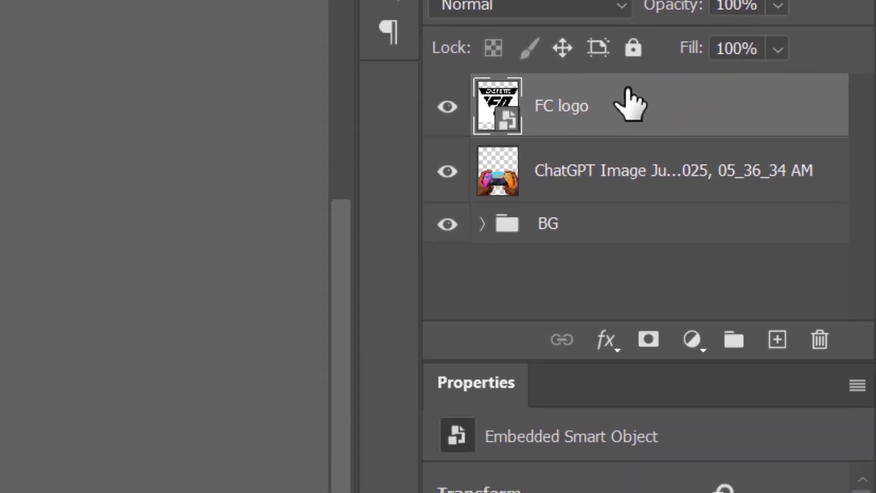
Rasterize the FC logo layer and select its black logo shapes with the Magic Wand.
right_click(625, 135)
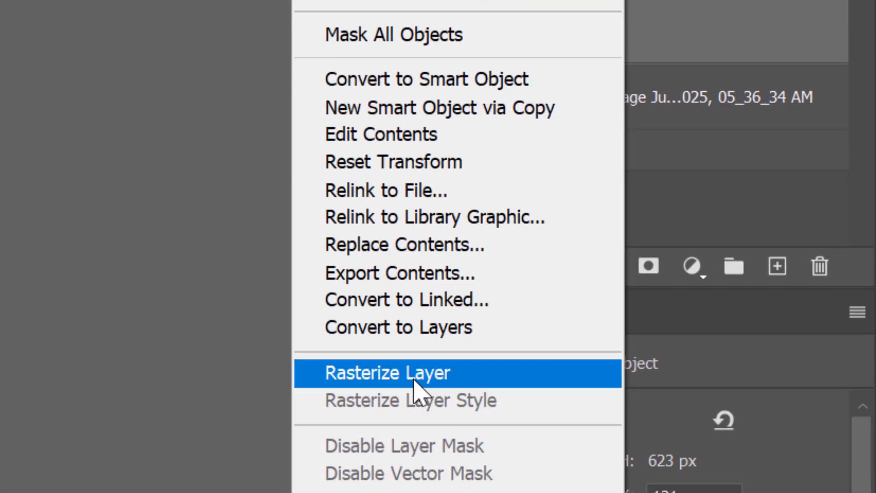
left_click(414, 380)
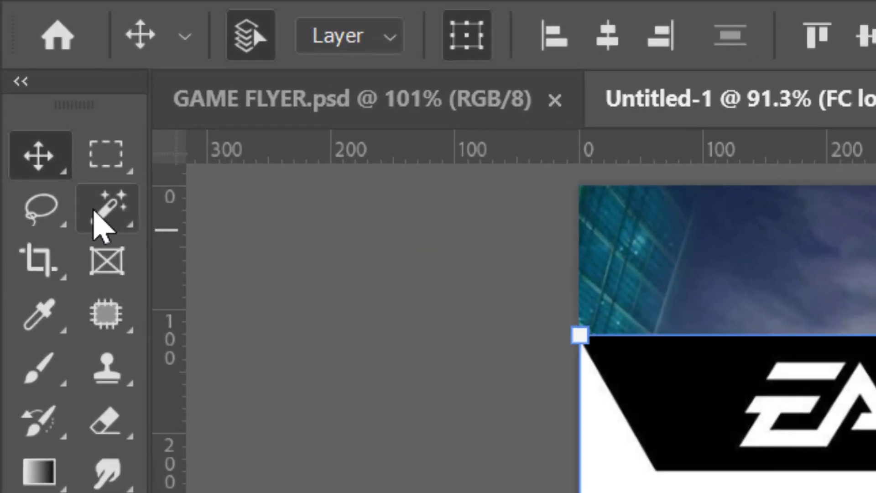
left_click(98, 214)
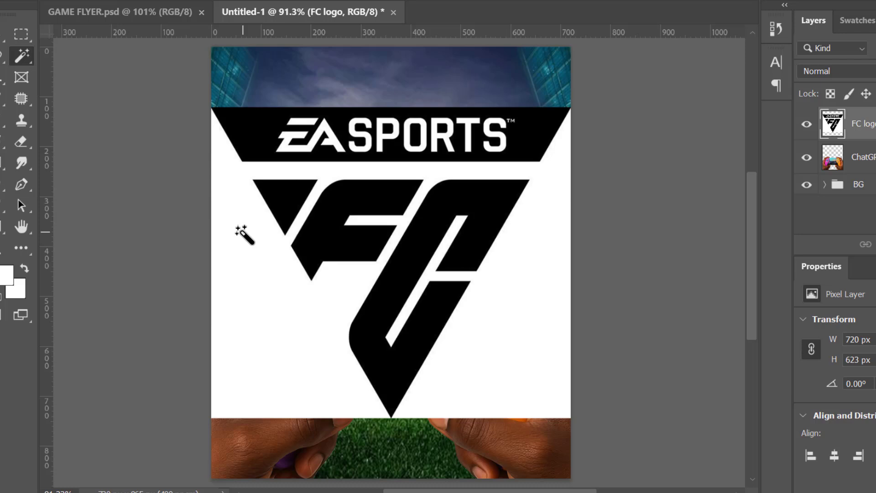
left_click(245, 128)
left_click(291, 207, "shift")
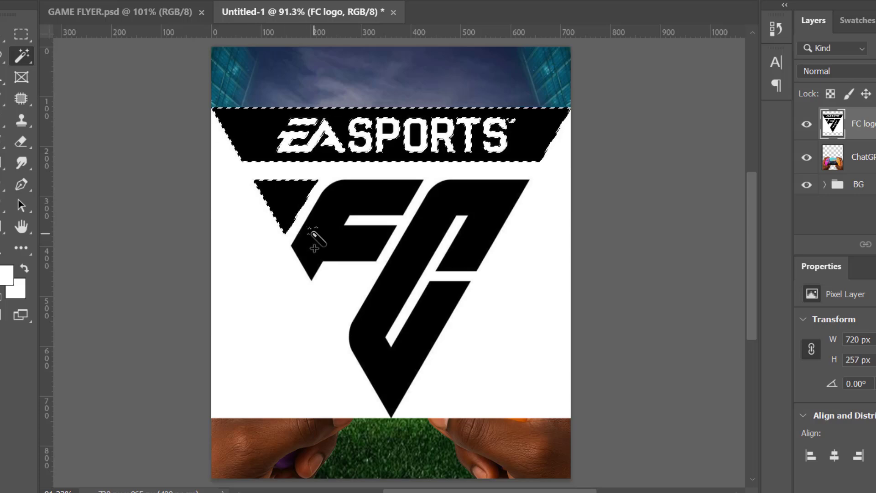
left_click(315, 240, "shift")
left_click(403, 280, "shift")
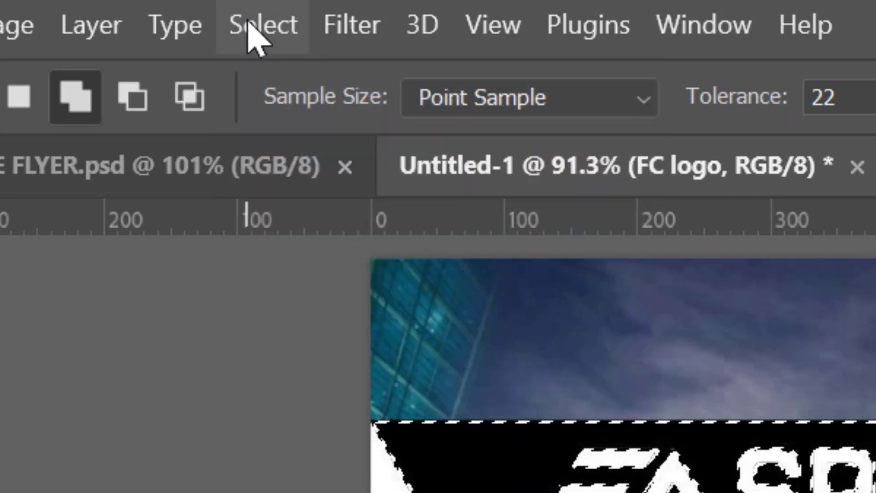
Invert the selection to delete the logo's white background, then deselect.
left_click(255, 28)
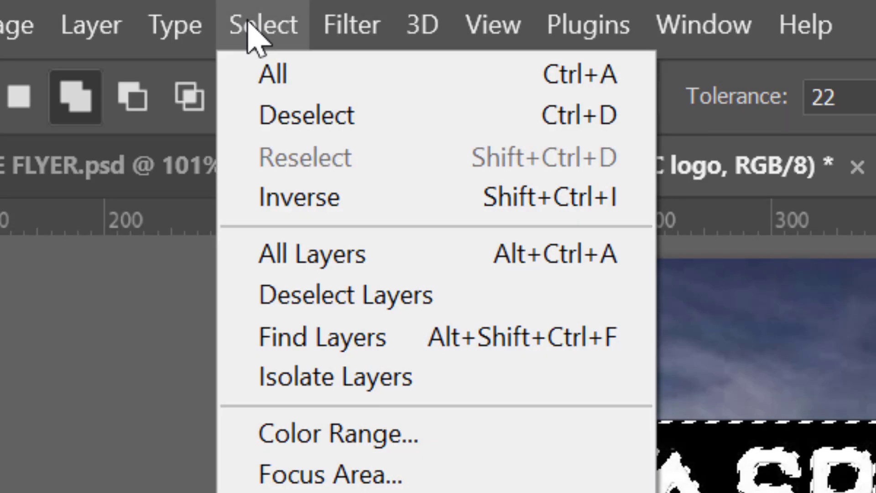
left_click(315, 204)
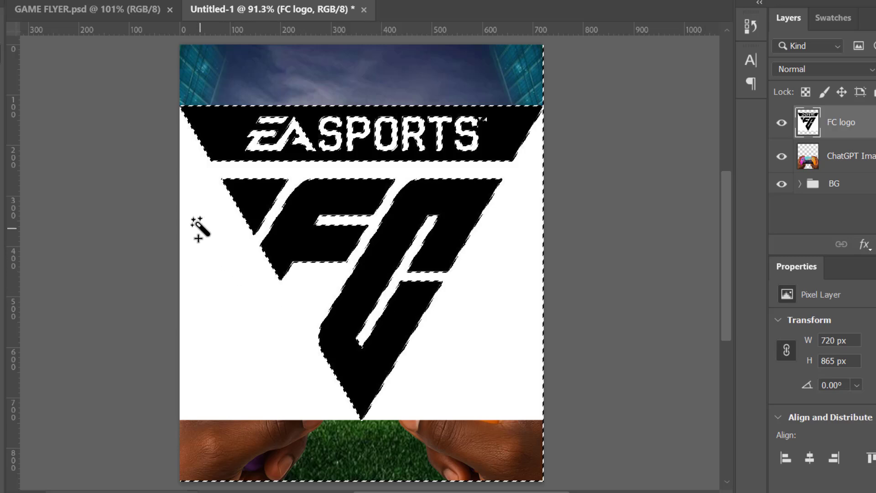
key("BackSpace")
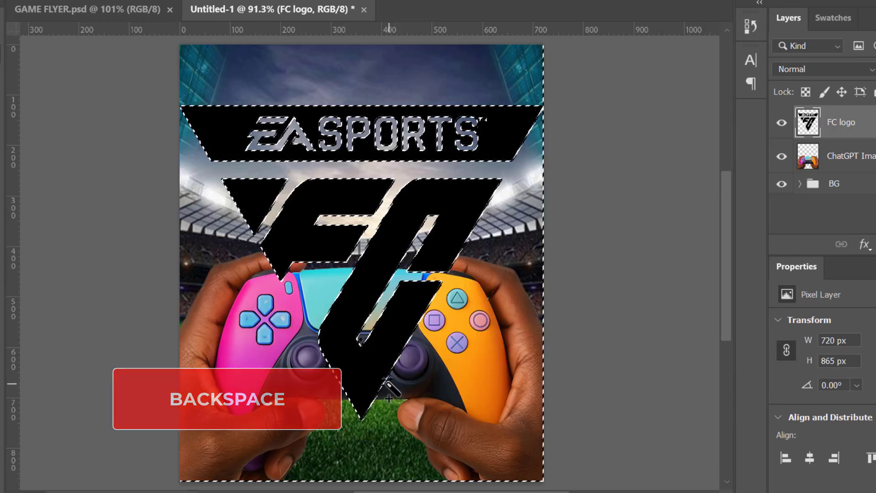
key("v")
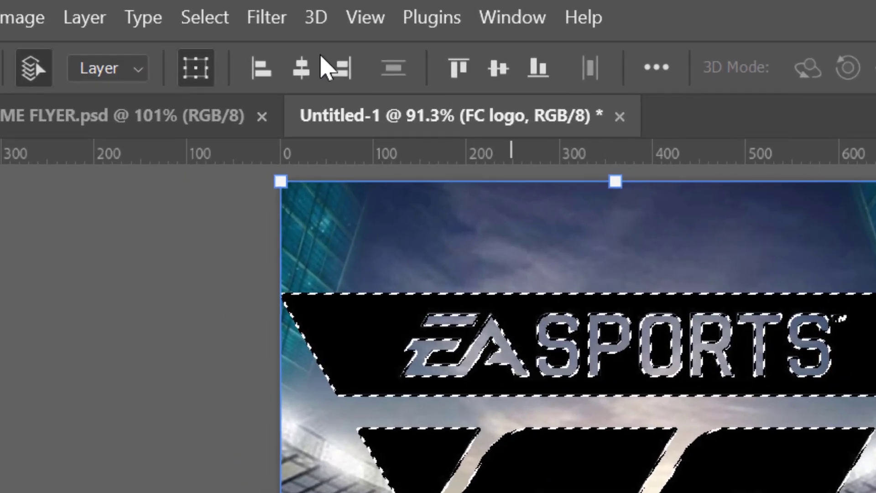
left_click(205, 21)
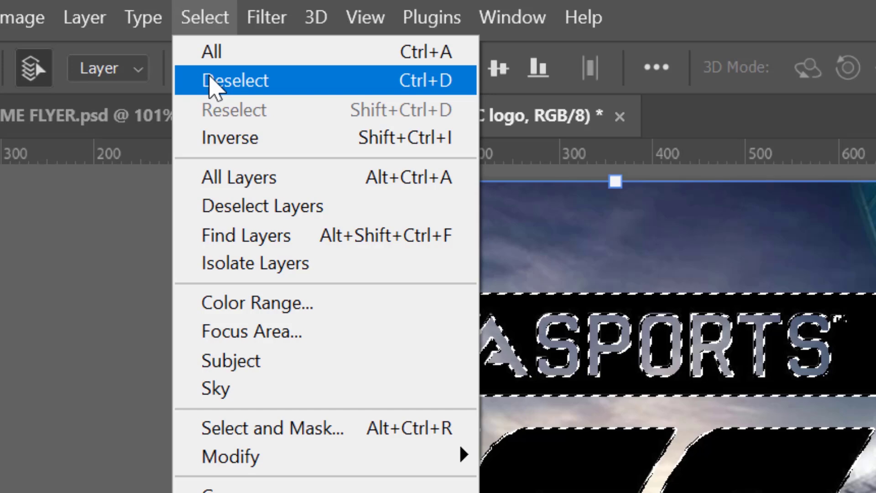
left_click(210, 84)
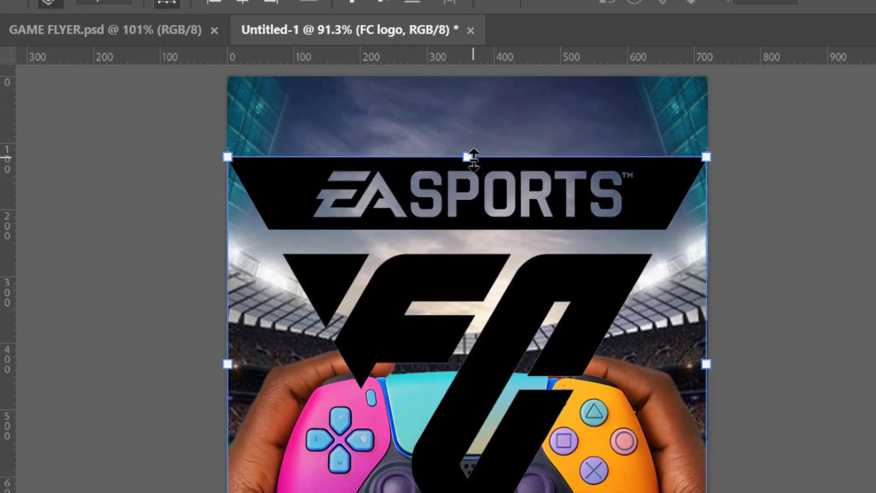
Scale the FC logo down to about 158 × 137 px and move it toward the bottom of the canvas.
left_click_drag(625, 294, 440, 311)
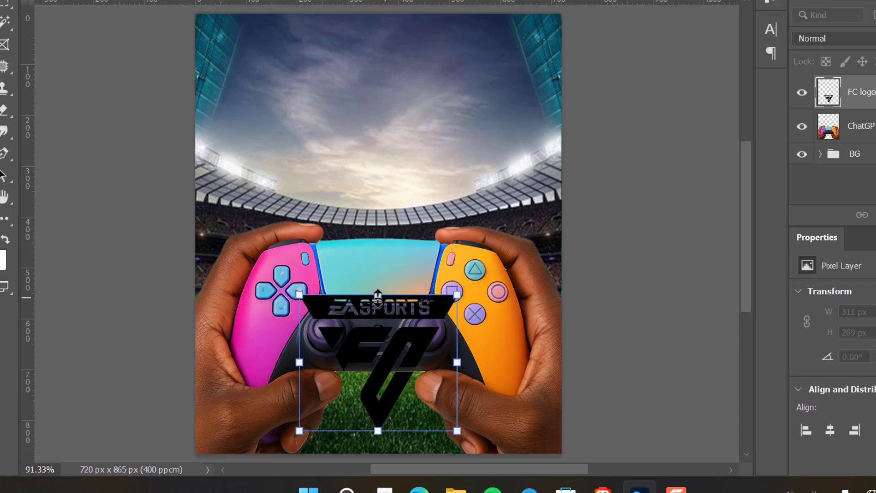
left_click_drag(373, 292, 404, 385)
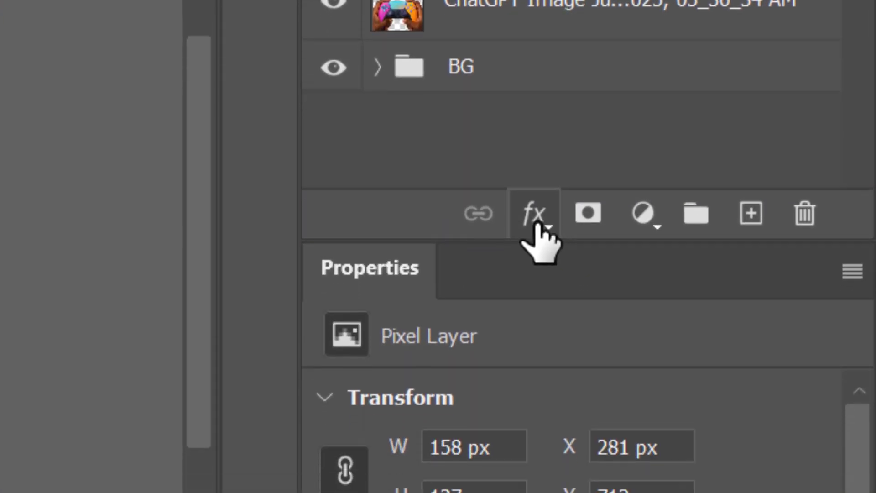
Add a white Color Overlay layer style to the FC logo.
left_click(734, 255)
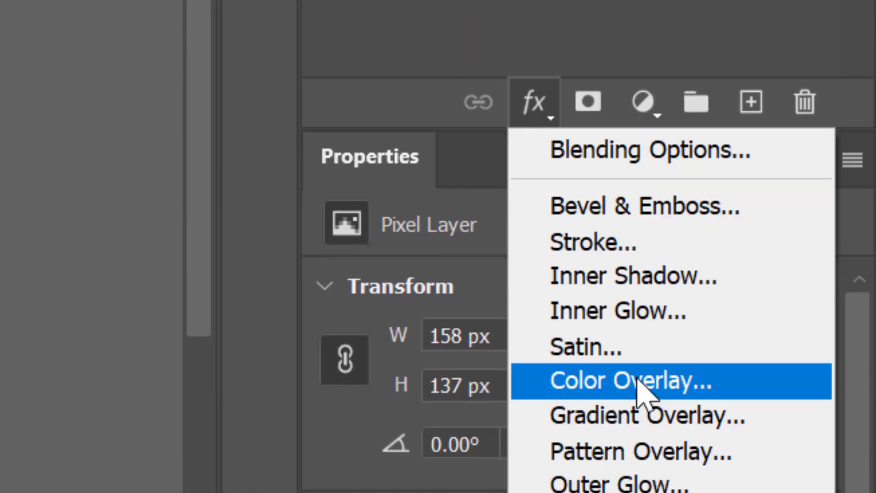
left_click(639, 381)
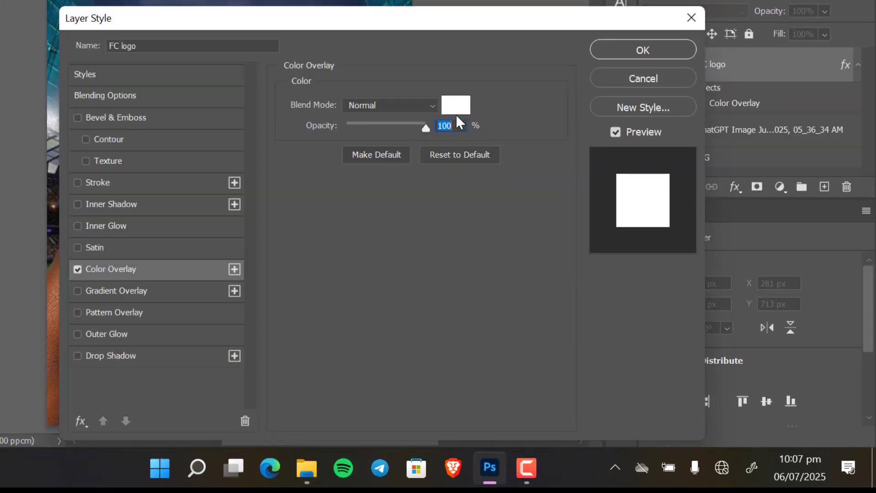
left_click(456, 106)
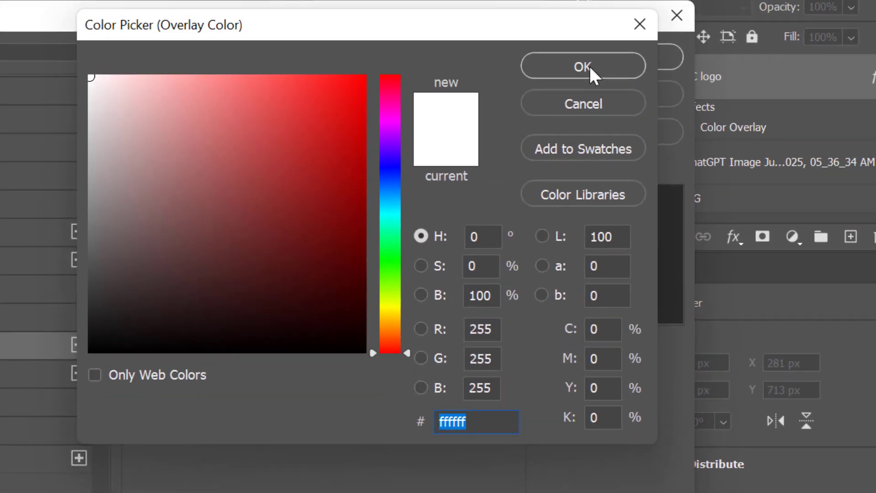
left_click(590, 66)
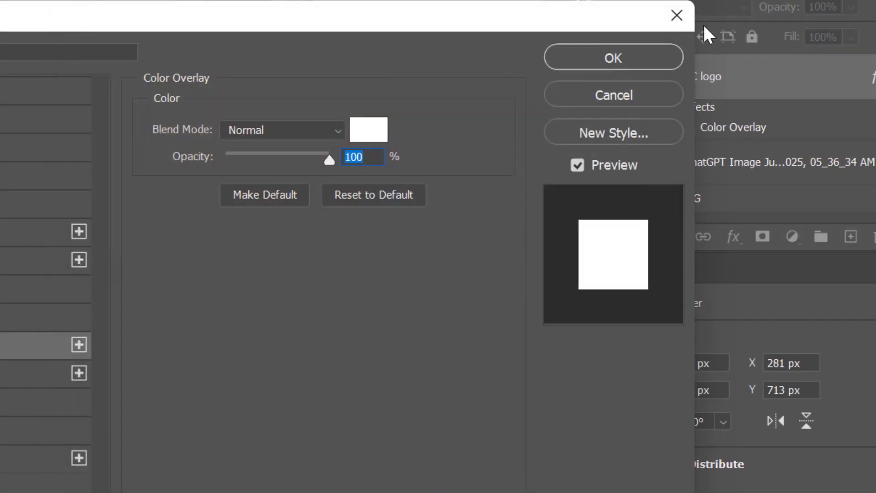
left_click(615, 61)
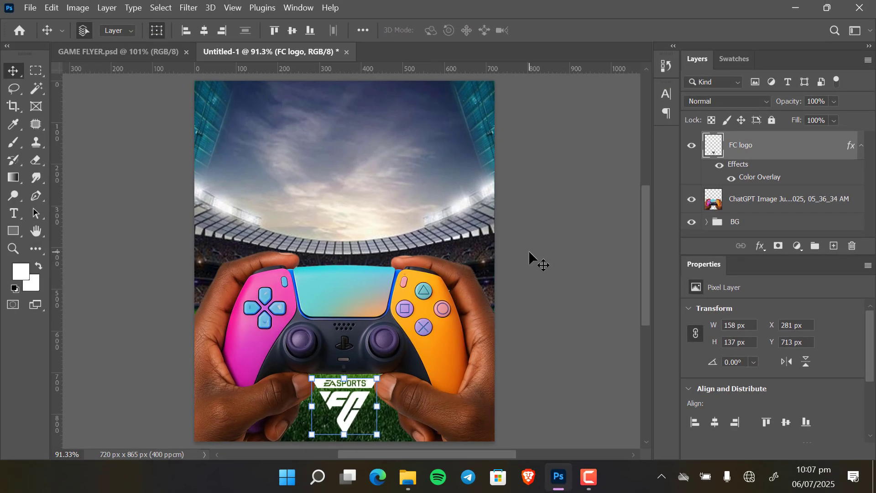
Scale the FC logo down further to about 86 × 75 px at the bottom centre and commit.
left_click_drag(345, 377, 349, 394)
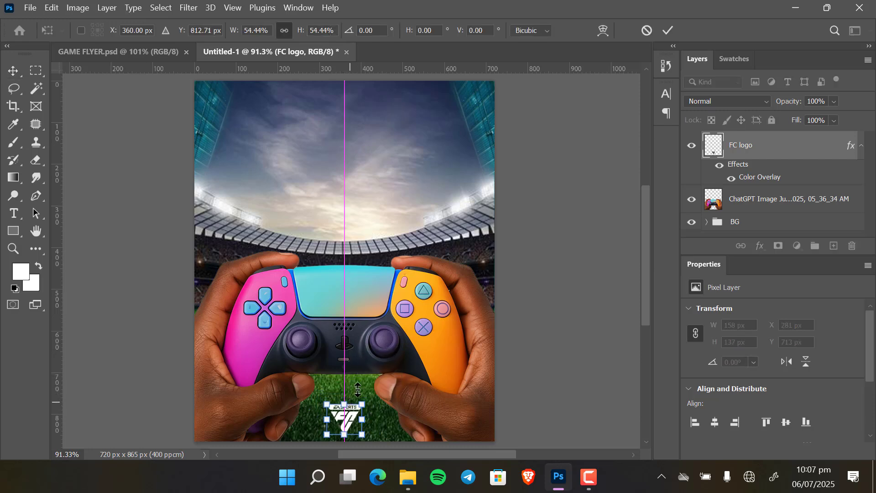
left_click(668, 31)
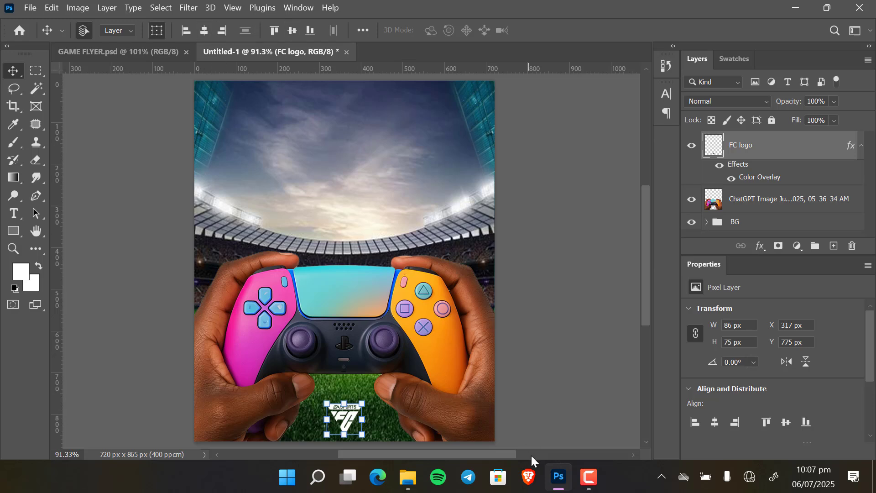
Place the pngwing.com (1) TV image from the GAME FLYER folder, move it above the controller, and commit.
left_click(560, 346)
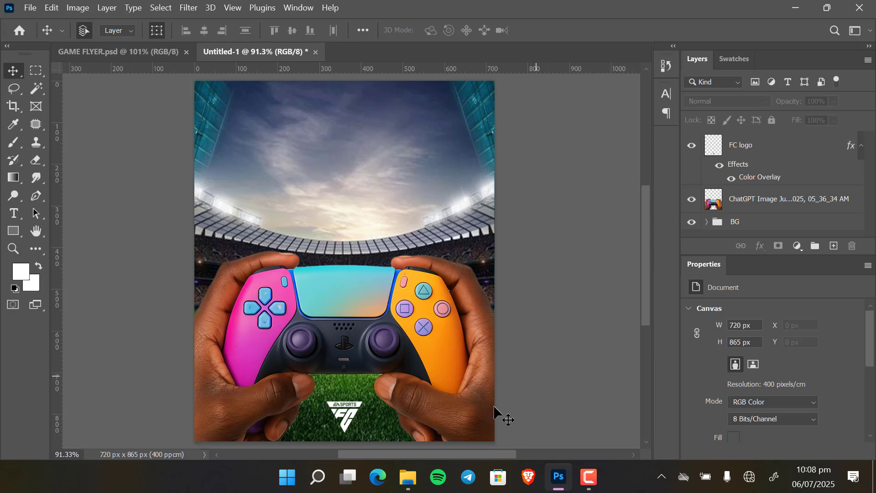
mouse_move(409, 477)
left_click(412, 429)
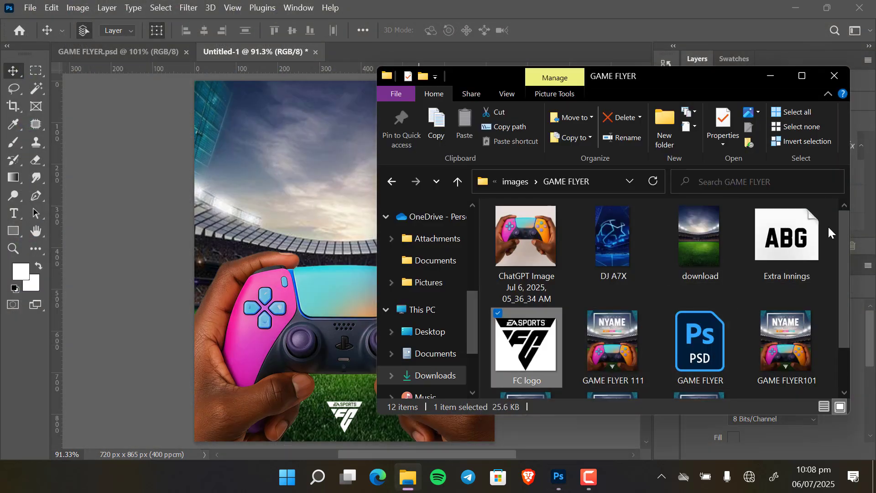
left_click_drag(840, 253, 847, 314)
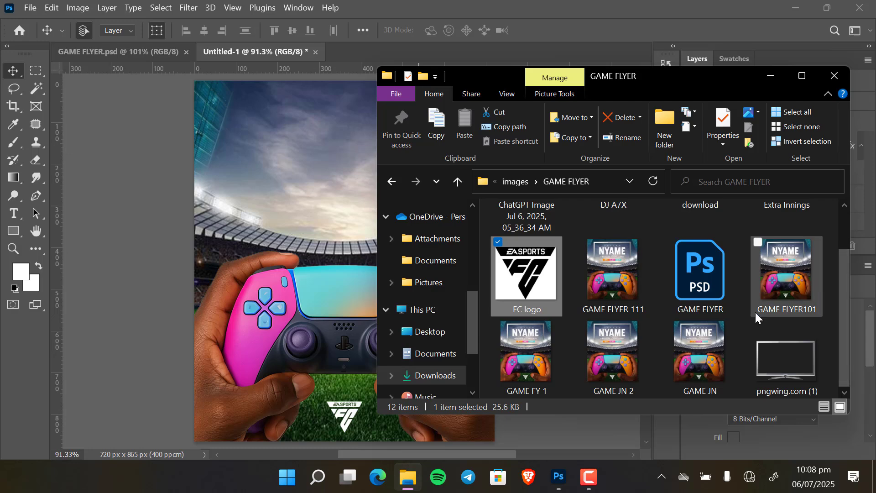
left_click_drag(807, 360, 229, 179)
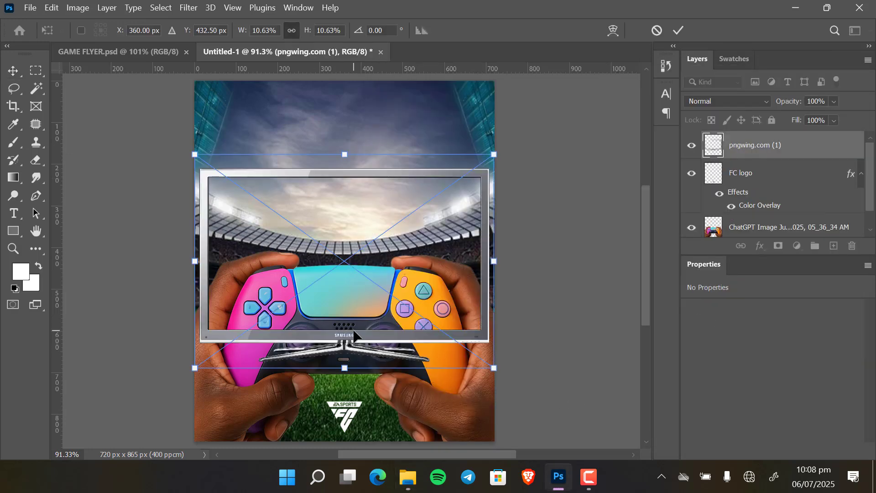
left_click_drag(351, 344, 350, 276)
key("Return")
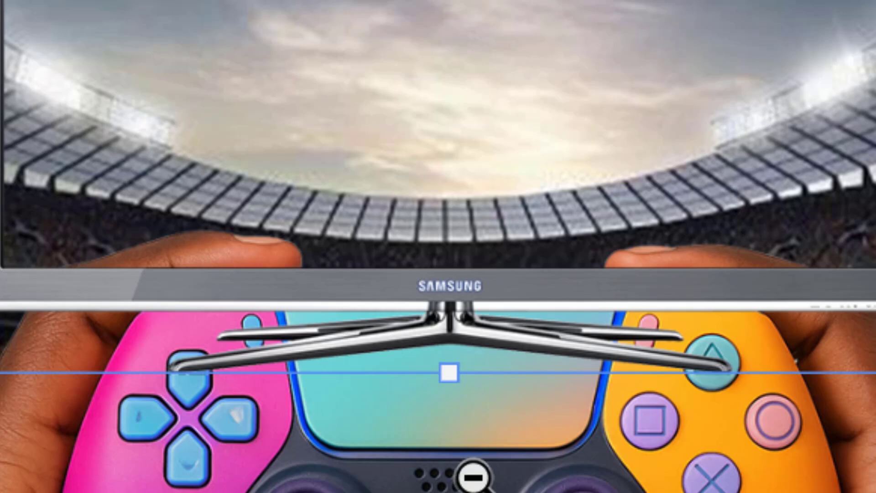
Rasterize the TV image layer.
scroll(473, 477, "up", 3)
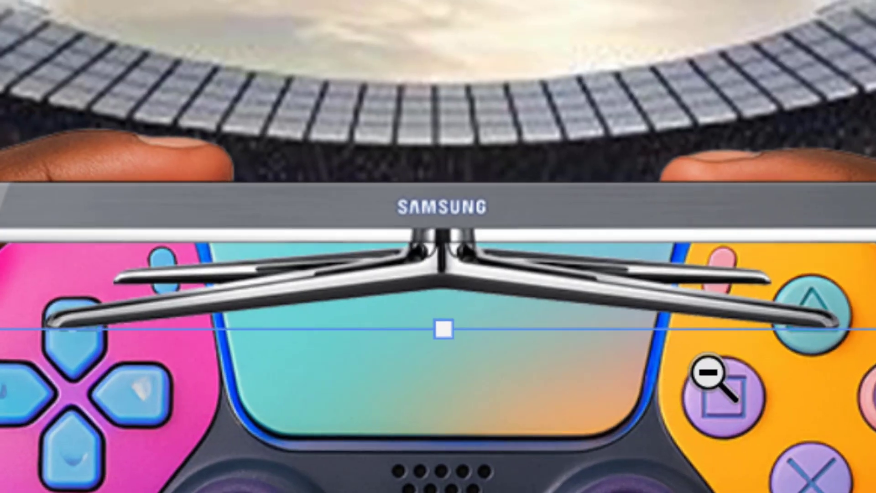
left_click(707, 372, "alt")
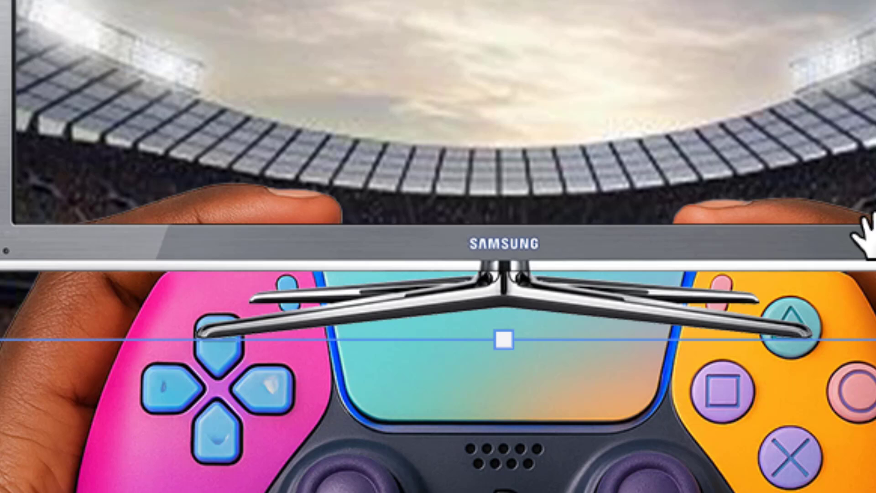
scroll(818, 239, "up", 2)
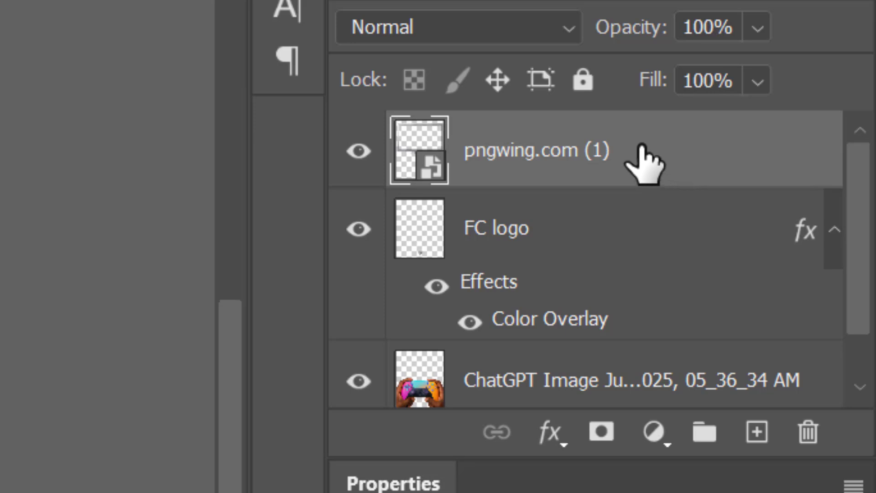
right_click(644, 164)
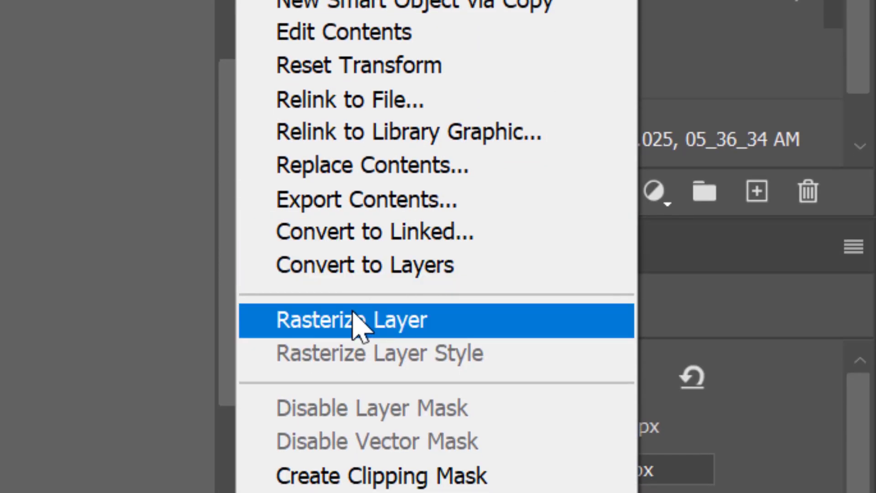
left_click(359, 322)
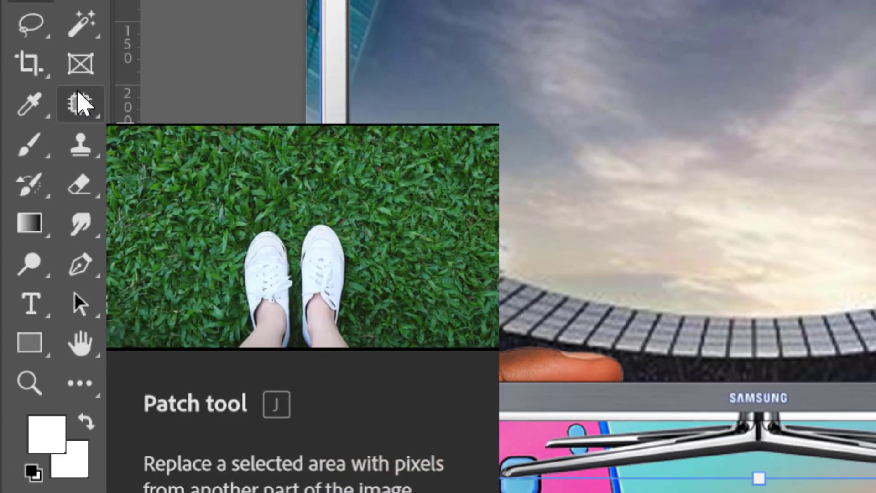
Patch out the SAMSUNG brand text on the TV's bottom bezel with the Patch tool, then deselect.
left_click(78, 102)
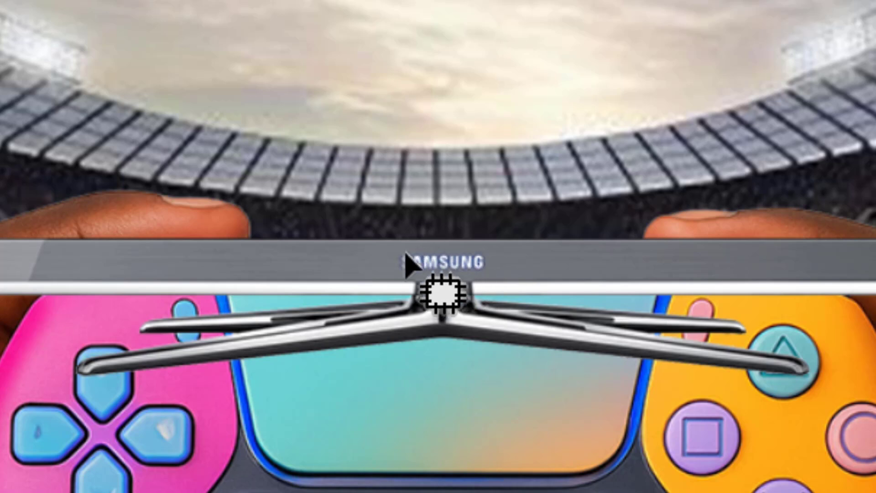
mouse_move(397, 249)
left_mouse_down()
mouse_move(486, 248)
mouse_move(490, 266)
mouse_move(406, 273)
mouse_move(395, 265)
mouse_move(400, 250)
mouse_move(425, 262)
mouse_move(307, 264)
left_mouse_up()
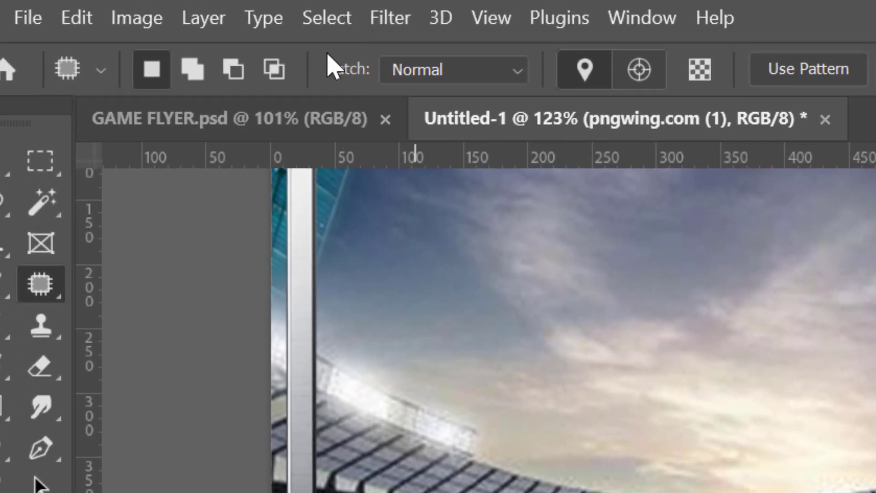
left_click(327, 19)
left_click(323, 80)
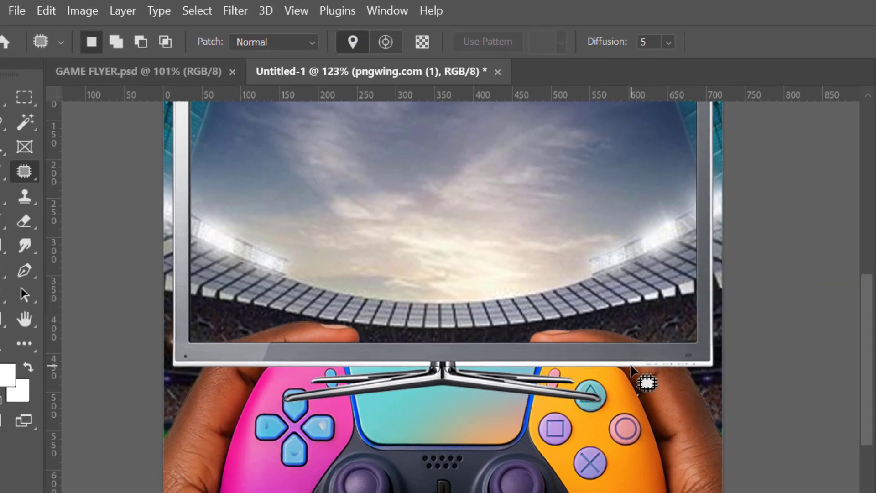
key("ctrl+1")
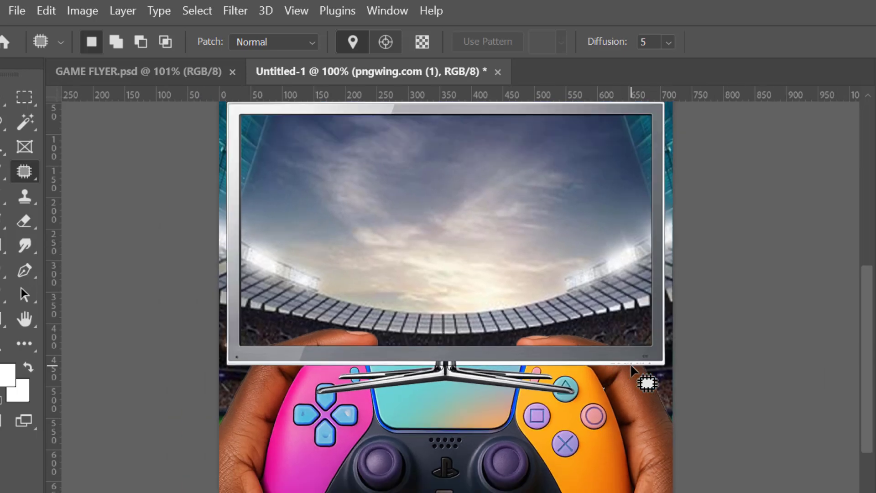
scroll(631, 367, "down", 1)
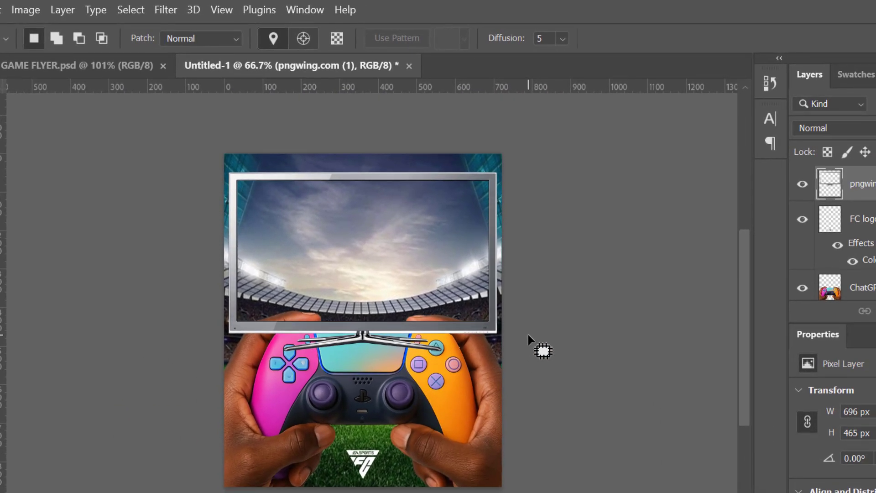
Scale the TV image down to about 77% from its bottom edge, commit, and nudge it slightly upward.
scroll(631, 367, "up", 2)
key("v")
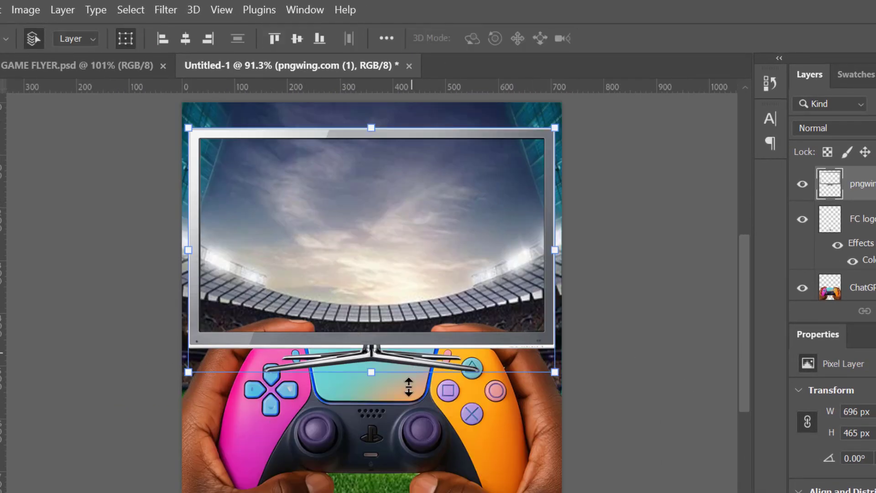
left_click_drag(378, 378, 371, 322)
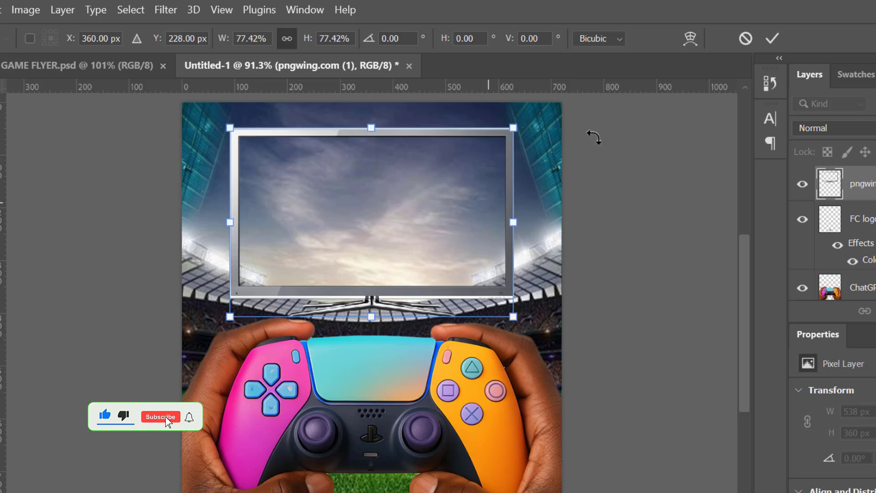
left_click(774, 39)
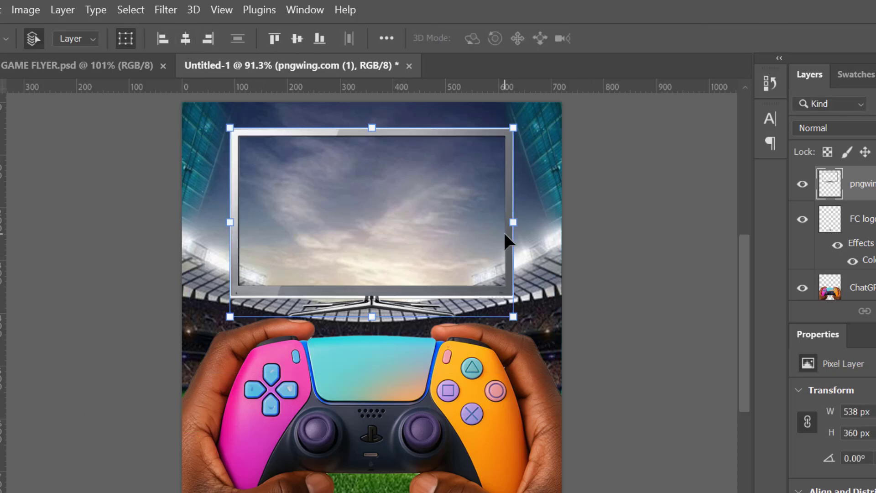
key("Up")
key("Up")
key("Up")
key("Up")
key("Up")
key("Up")
key("Up")
key("Up")
key("Up")
key("Up")
key("Up")
key("Up")
key("Up")
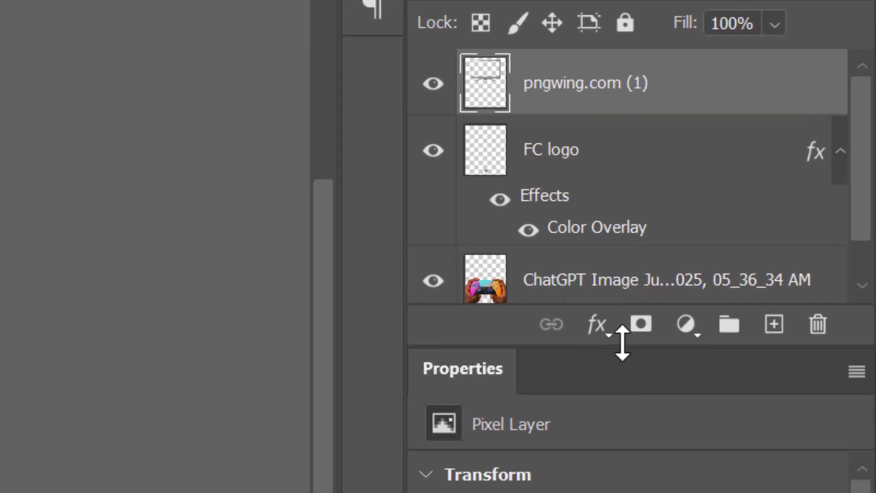
Add a layer mask to the TV layer and brush over its lower edge to blend the stand into the stadium.
left_click(640, 329)
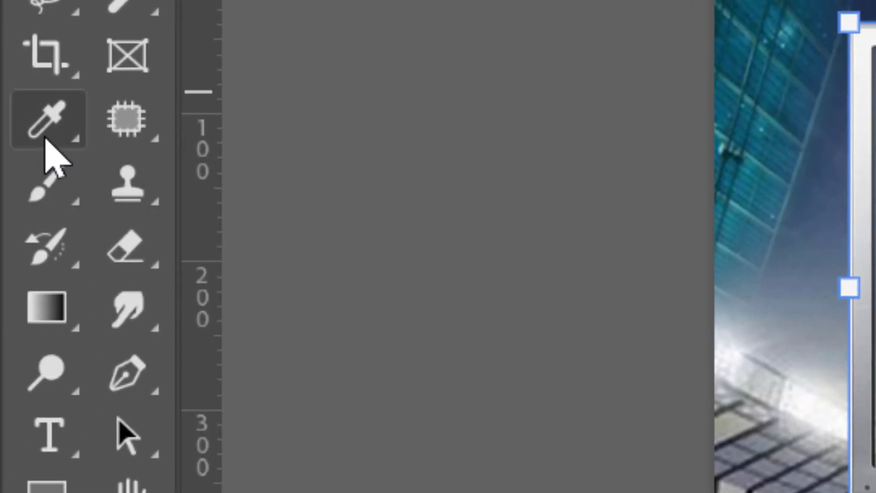
left_click(43, 192)
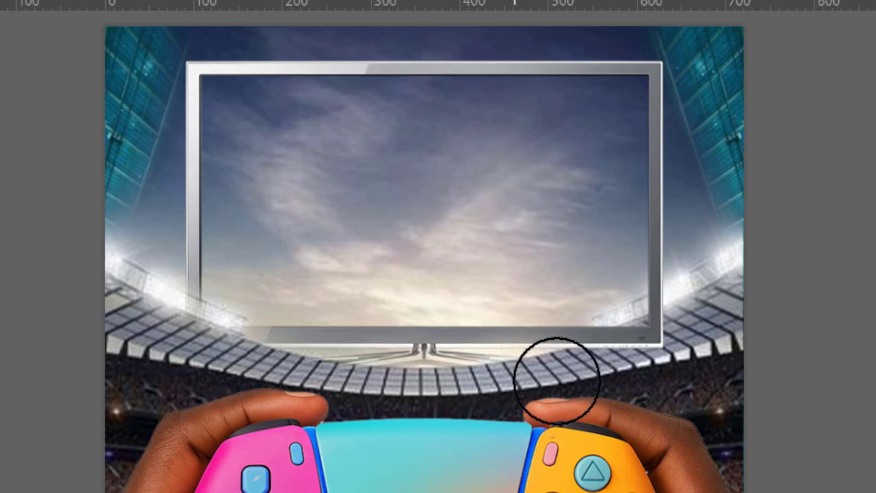
mouse_move(702, 328)
left_mouse_down()
mouse_move(717, 318)
mouse_move(638, 419)
mouse_move(697, 317)
mouse_move(668, 386)
mouse_move(706, 318)
mouse_move(656, 392)
mouse_move(693, 333)
mouse_move(664, 412)
mouse_move(682, 373)
mouse_move(681, 349)
mouse_move(627, 409)
mouse_move(656, 359)
mouse_move(605, 396)
mouse_move(617, 374)
mouse_move(656, 345)
mouse_move(590, 409)
mouse_move(673, 339)
mouse_move(571, 398)
mouse_move(615, 366)
mouse_move(653, 348)
mouse_move(591, 400)
mouse_move(686, 343)
mouse_move(659, 394)
mouse_move(729, 346)
left_mouse_up()
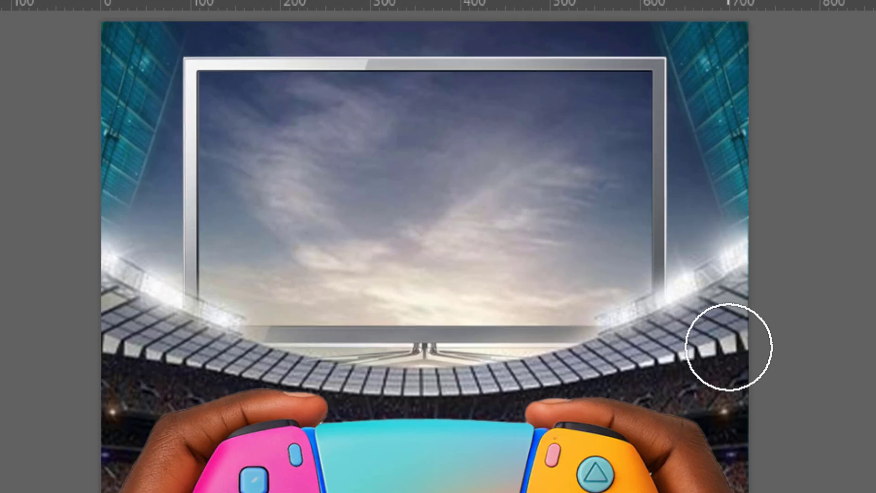
key("ctrl+plus")
key("ctrl+plus")
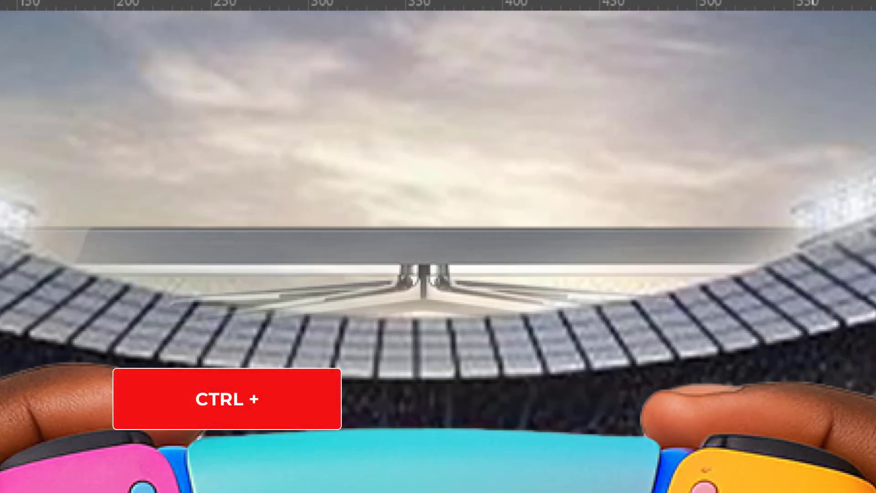
mouse_move(862, 263)
left_mouse_down()
mouse_move(779, 358)
mouse_move(738, 359)
left_mouse_up()
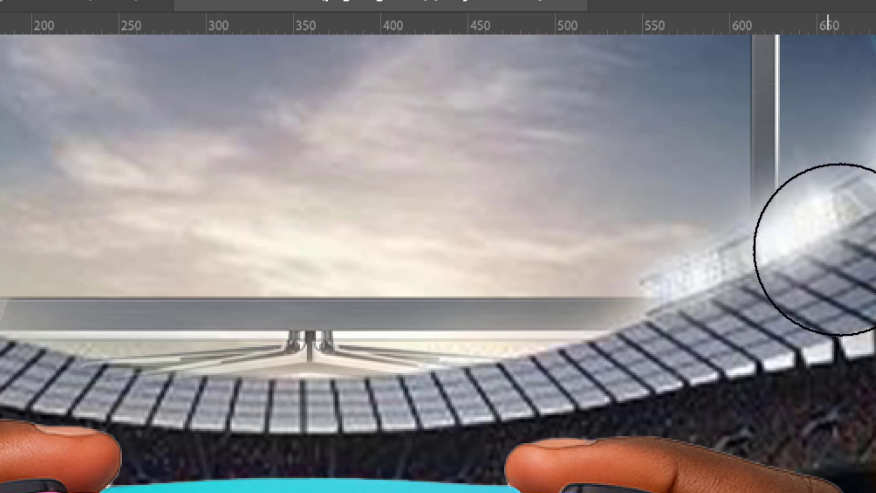
mouse_move(331, 440)
left_mouse_down()
mouse_move(398, 471)
mouse_move(489, 450)
left_mouse_up()
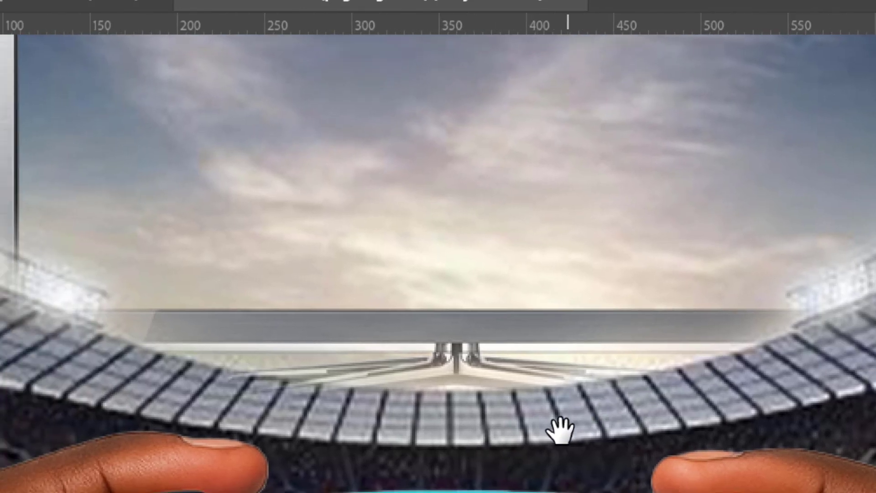
left_click_drag(405, 450, 607, 477)
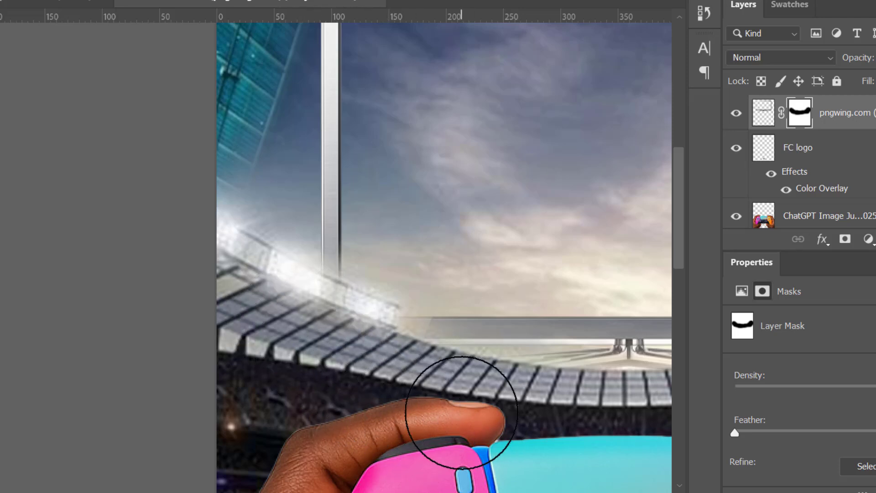
key("ctrl+0")
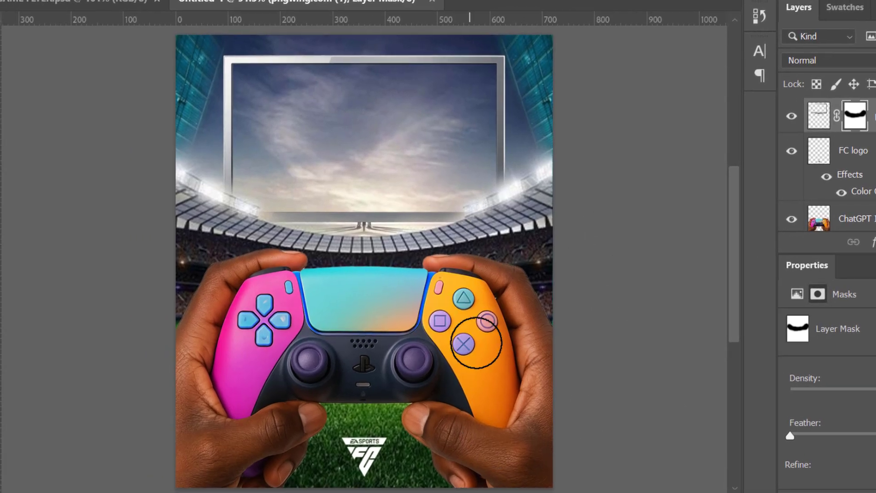
key("v")
left_click(631, 204)
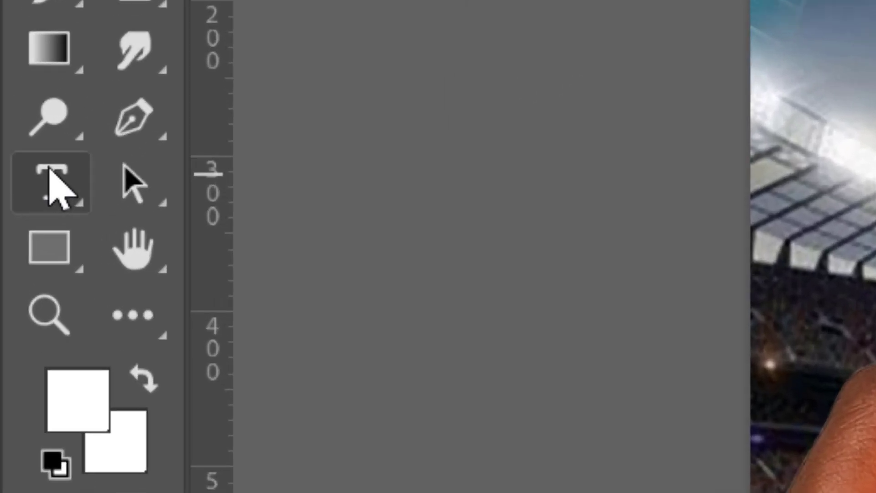
Add a white surname text in Extra Innings with tracking 0 on the TV screen and scale it up.
left_click(13, 212)
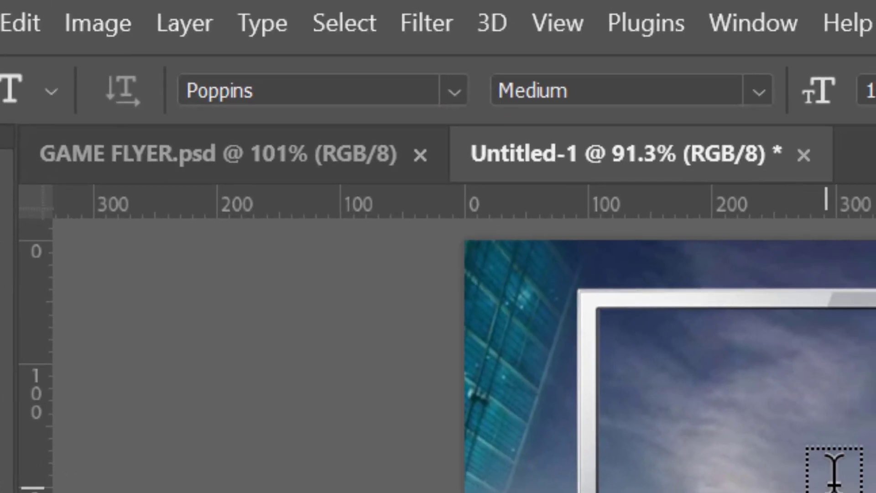
left_click(400, 91)
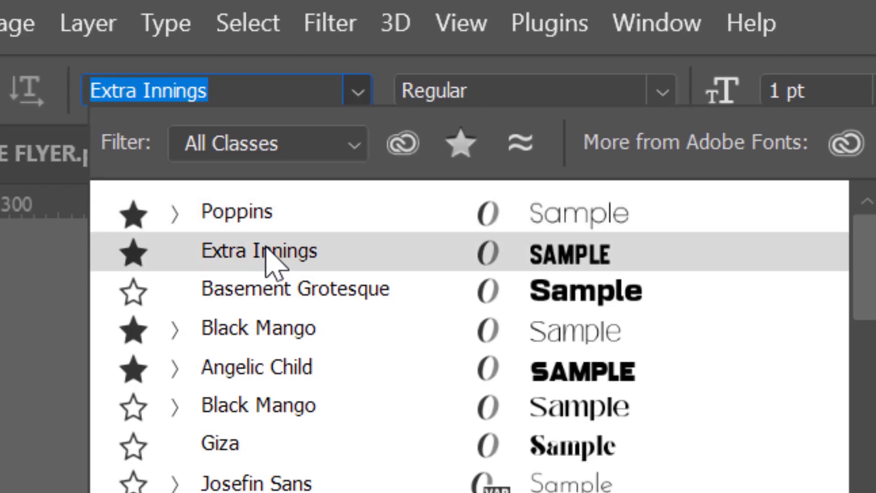
left_click(270, 253)
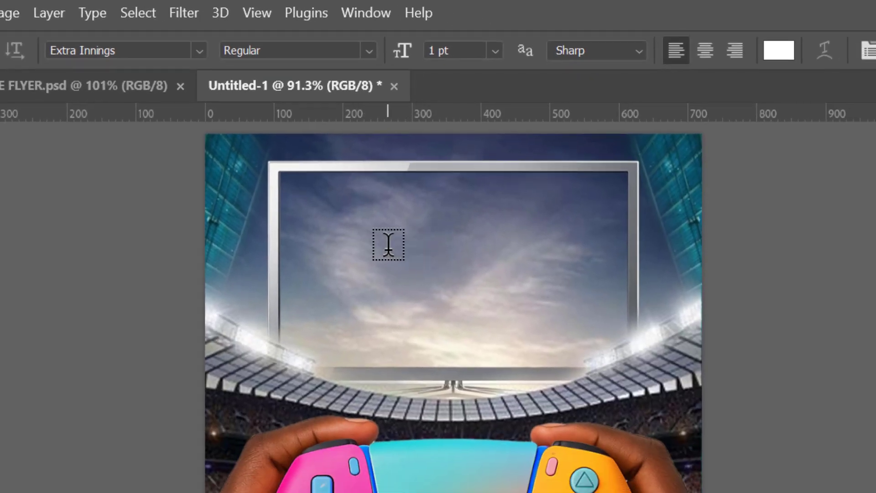
left_click(388, 244)
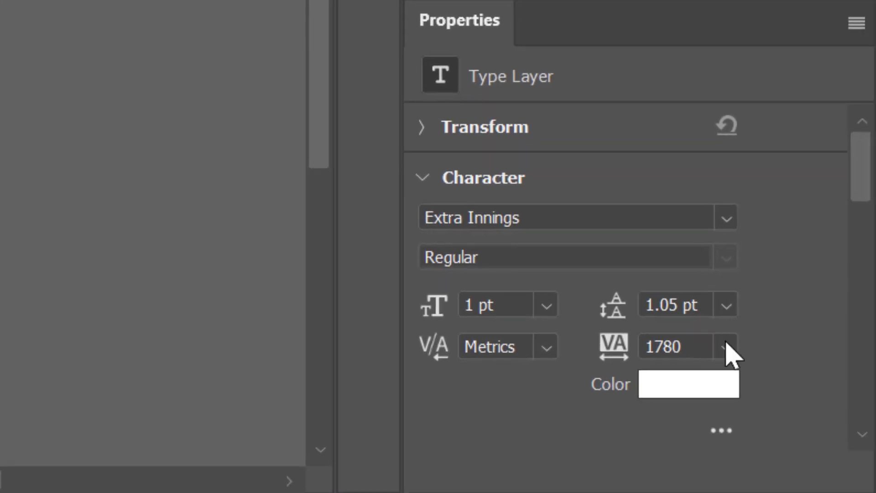
left_click(726, 348)
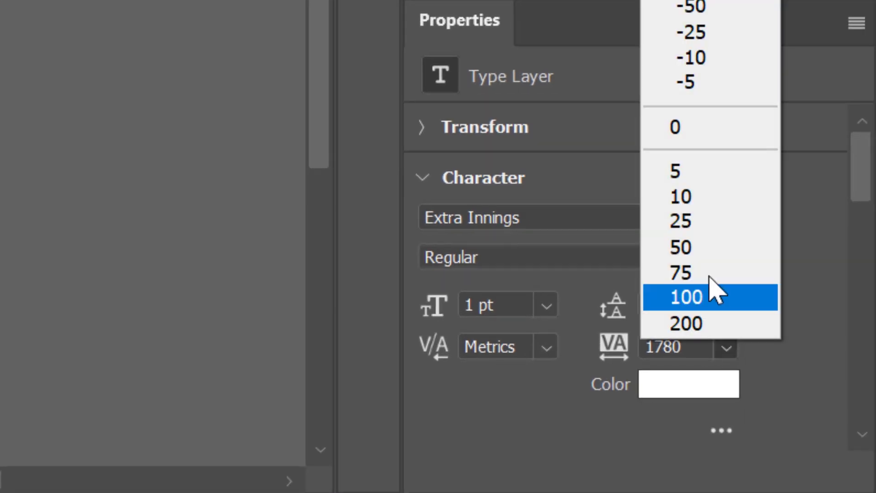
left_click(695, 137)
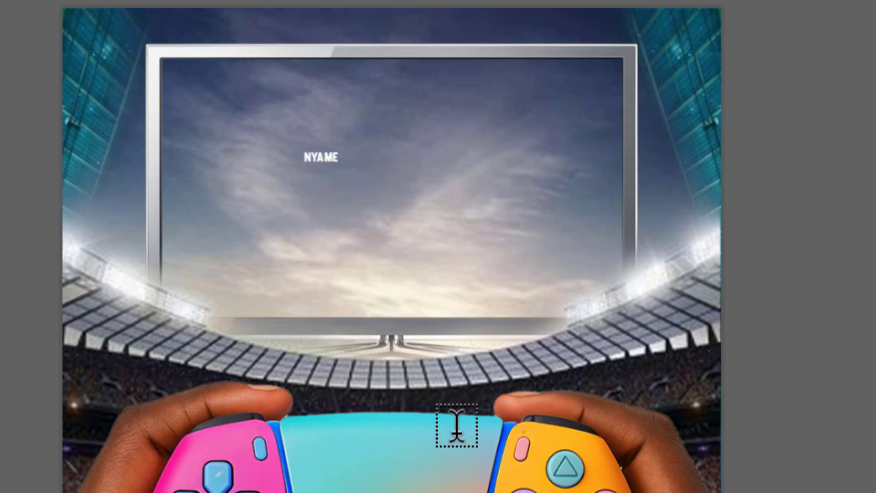
key("ctrl+a")
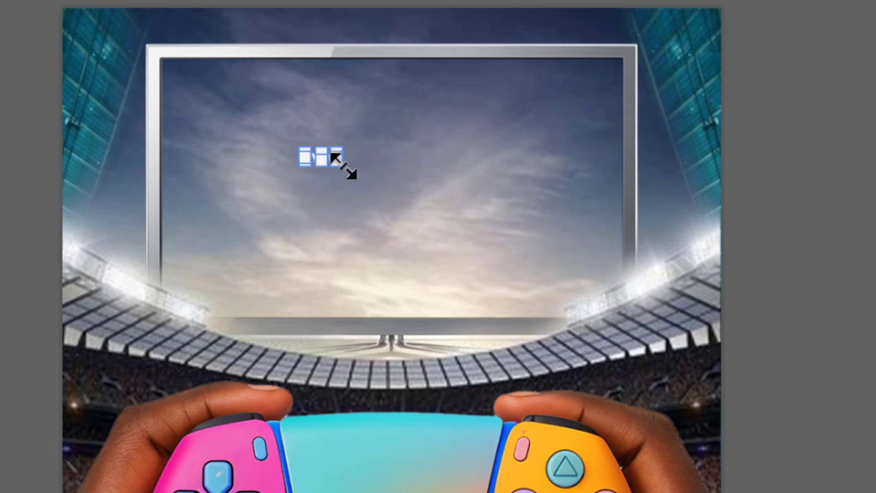
left_click_drag(341, 164, 498, 225)
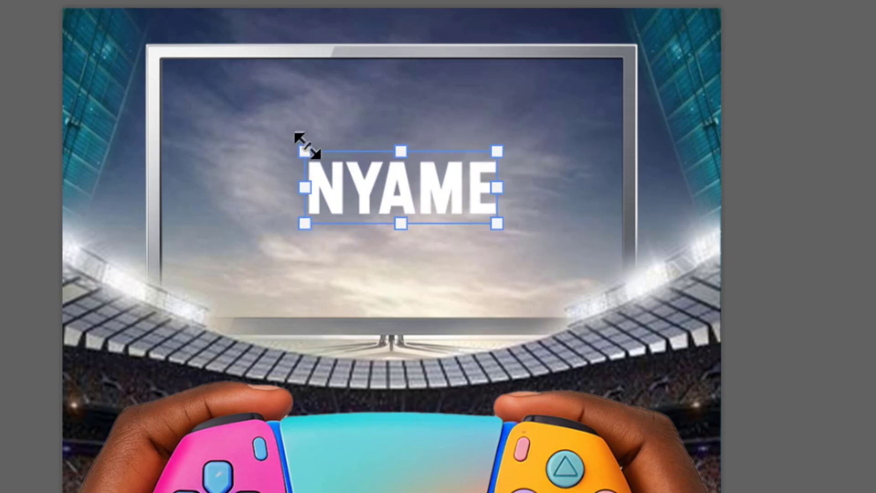
left_click_drag(305, 151, 251, 131)
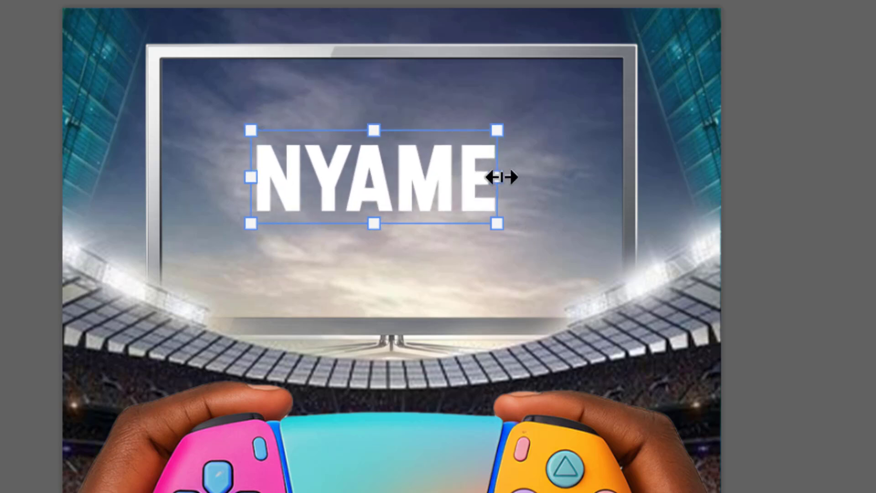
left_click_drag(502, 177, 561, 201)
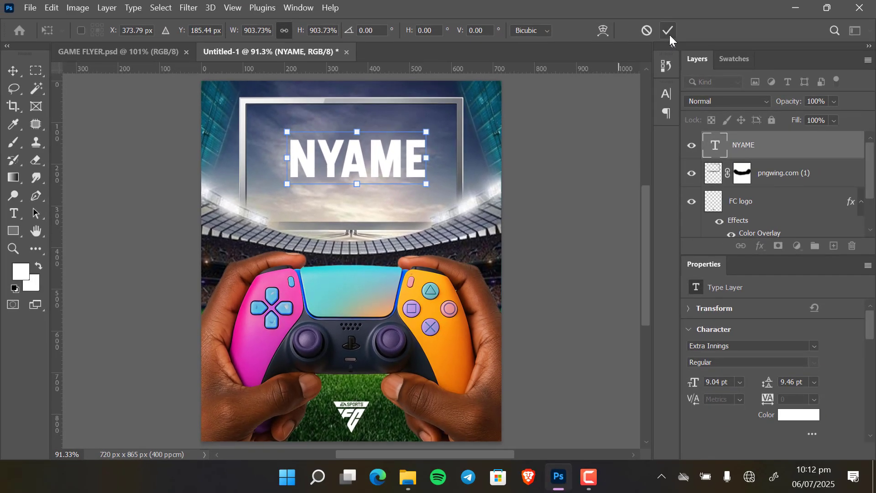
left_click(670, 33)
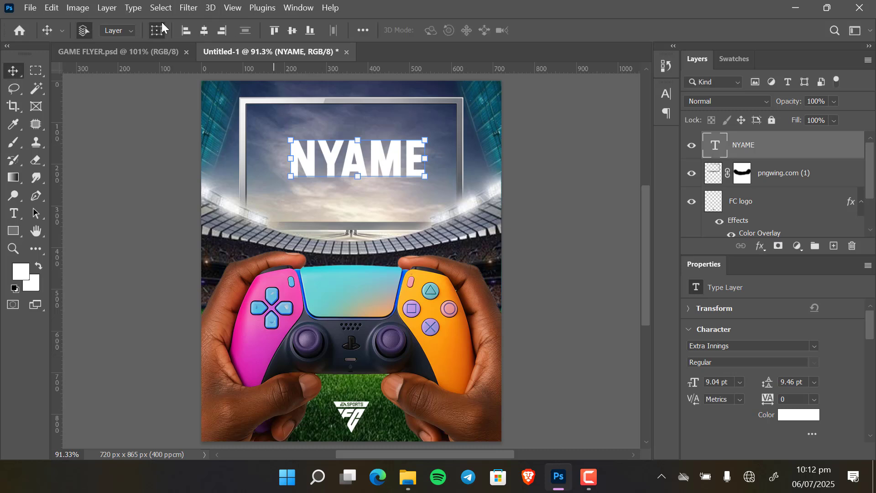
Center the surname text horizontally on the canvas and nudge it slightly upward within the TV screen.
left_click(208, 31)
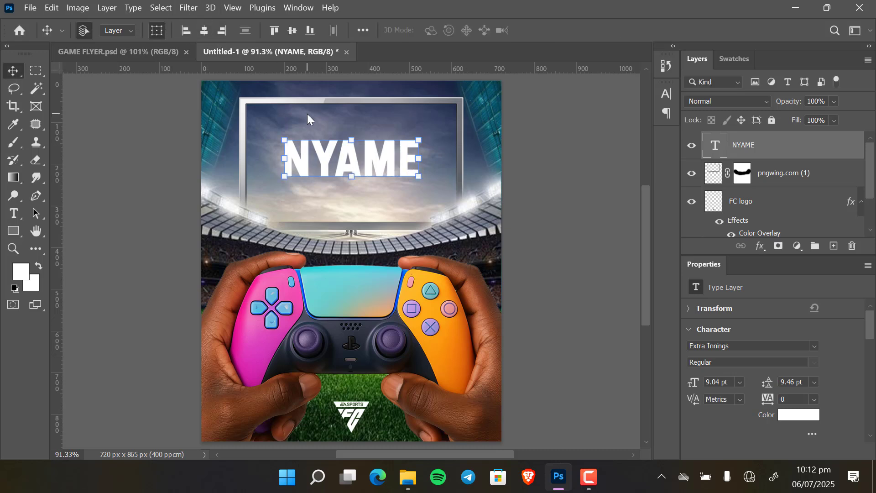
key("Down")
key("Down")
key("Down")
key("Down")
key("Down")
key("Down")
key("Down")
key("Down")
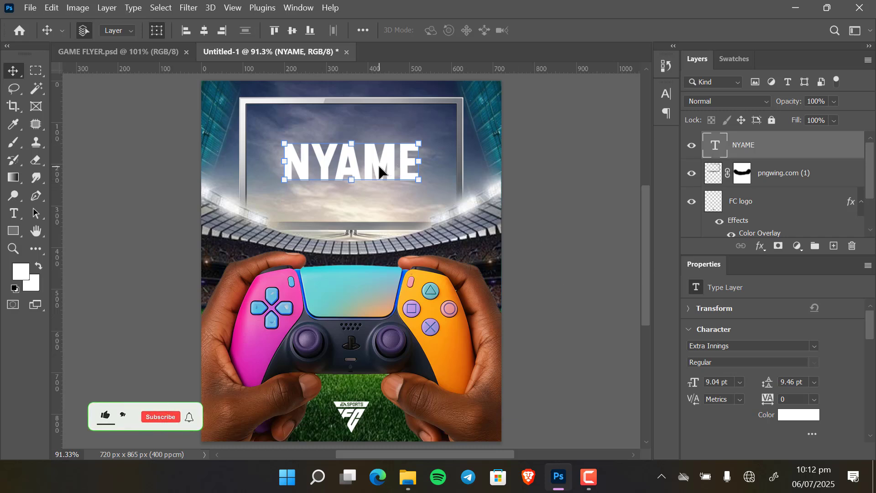
left_click(580, 174)
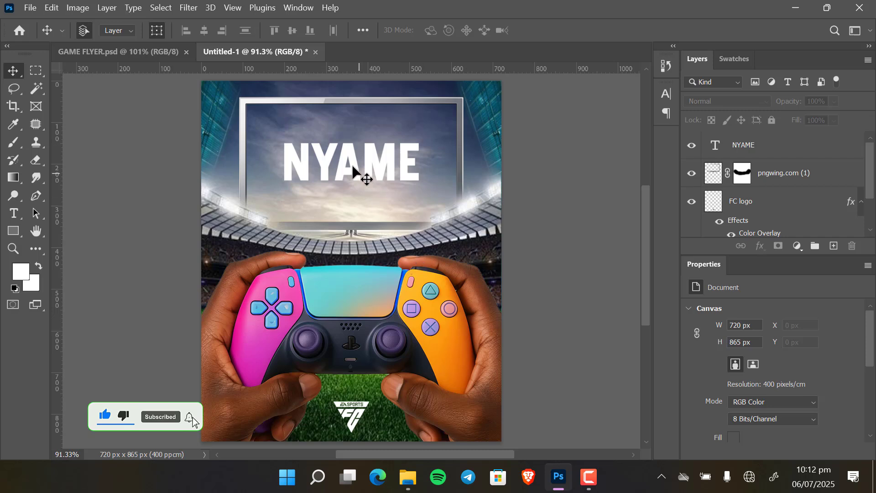
left_click(378, 163)
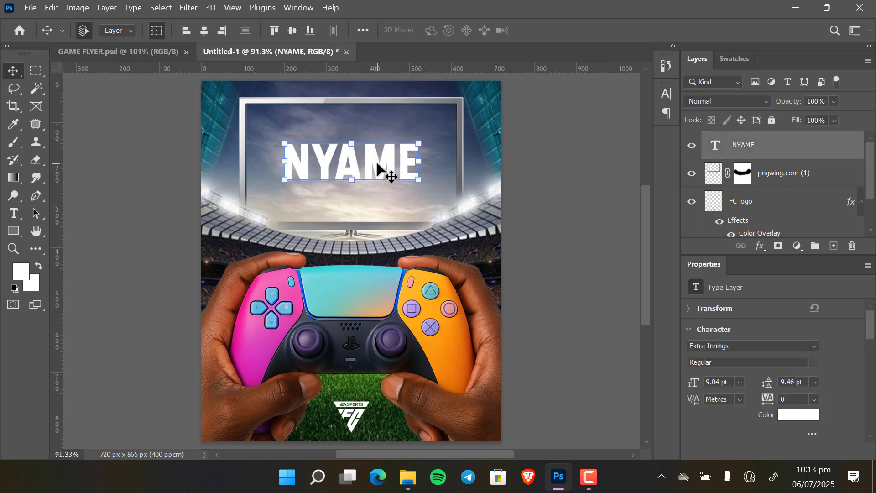
key("Up")
key("Up")
key("Up")
key("Up")
key("Up")
key("Up")
key("Up")
key("Up")
key("Up")
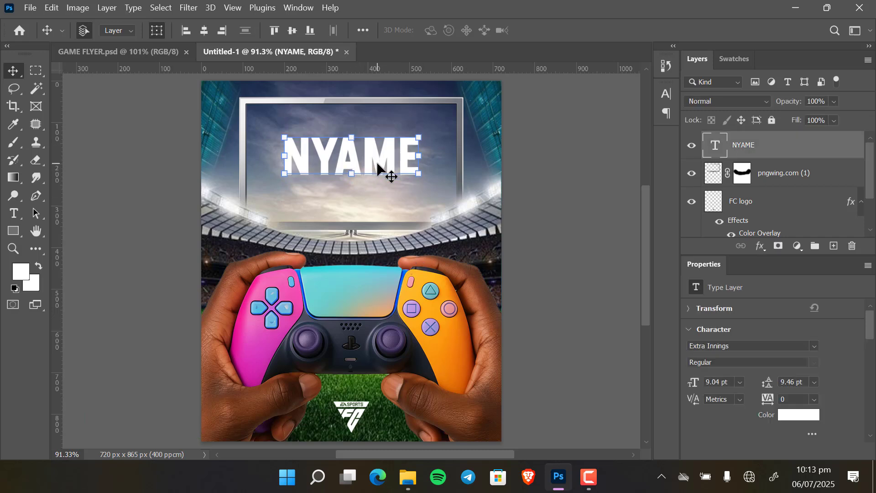
key("Up")
key("Up")
key("Up")
key("Up")
key("Up")
left_click(523, 209)
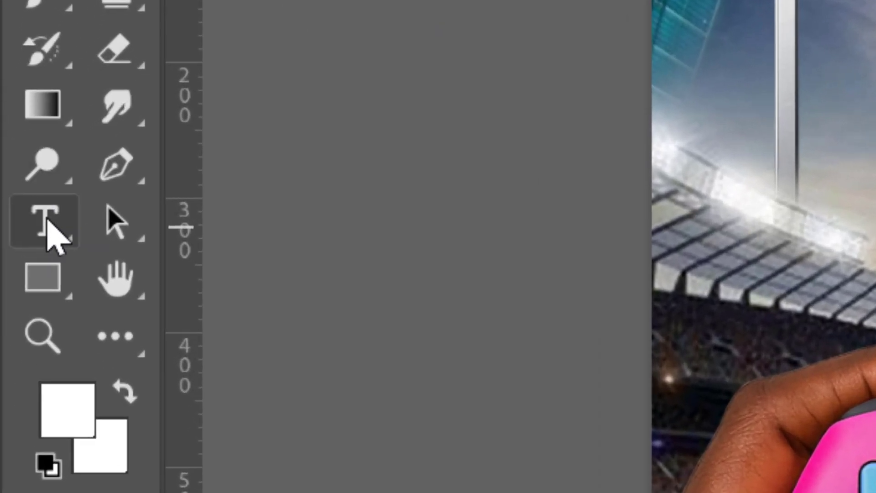
Add a small, widely spaced first-name line in Poppins Medium above the surname and commit it.
left_click(48, 222)
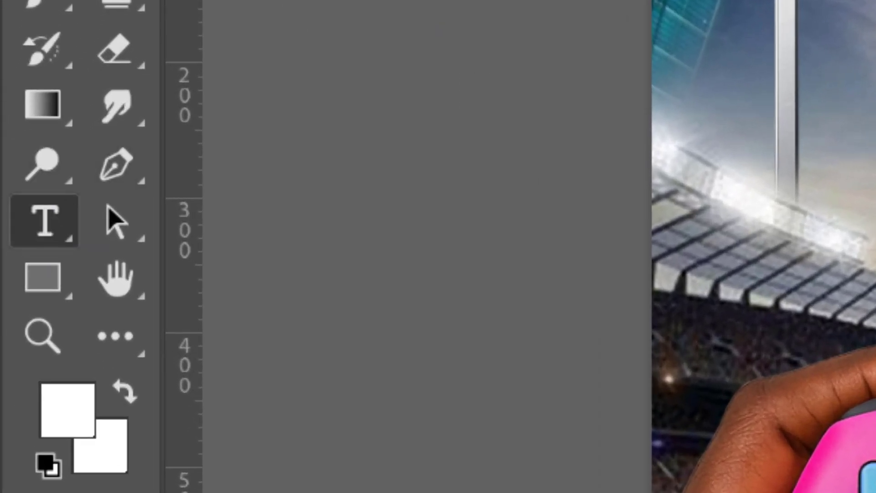
left_click(621, 147)
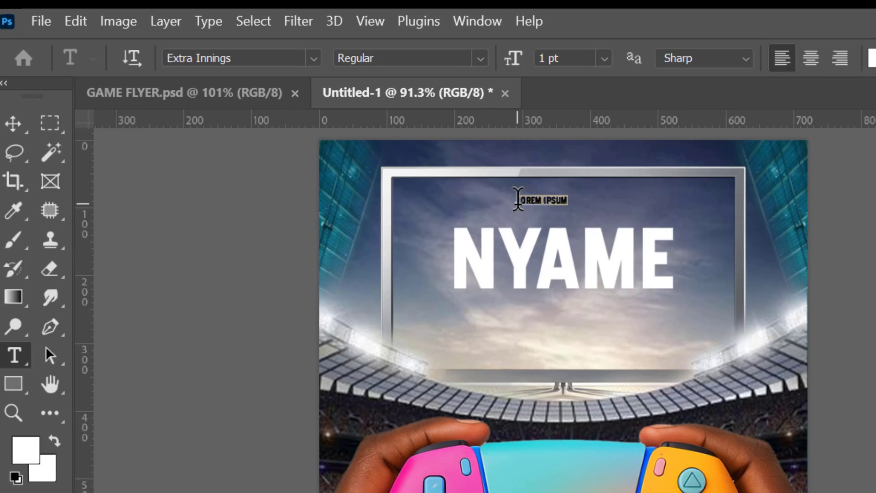
right_click(526, 206)
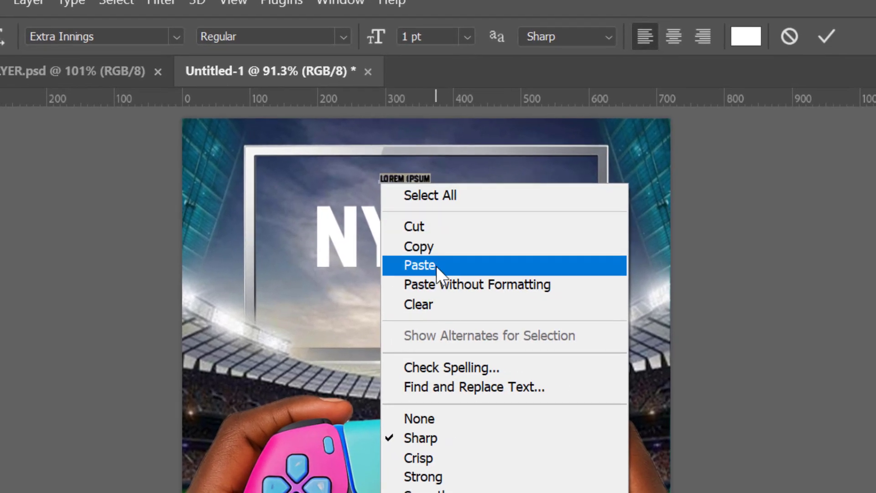
left_click(436, 266)
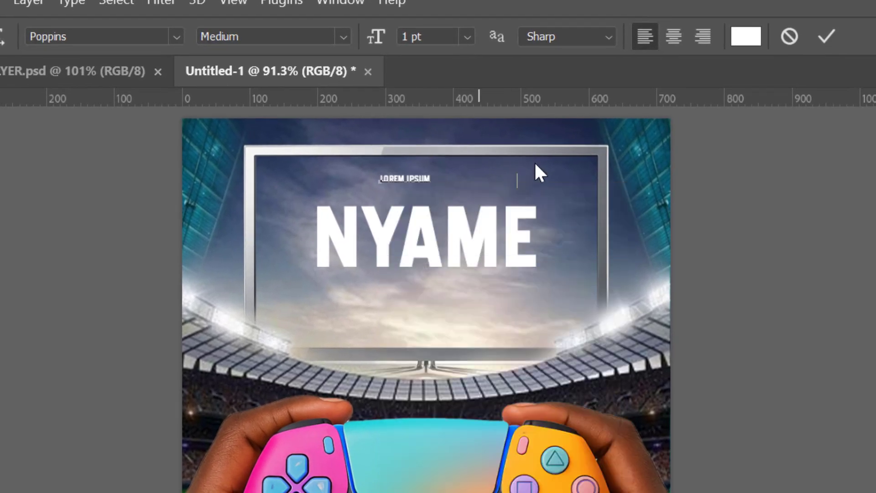
left_click(827, 36)
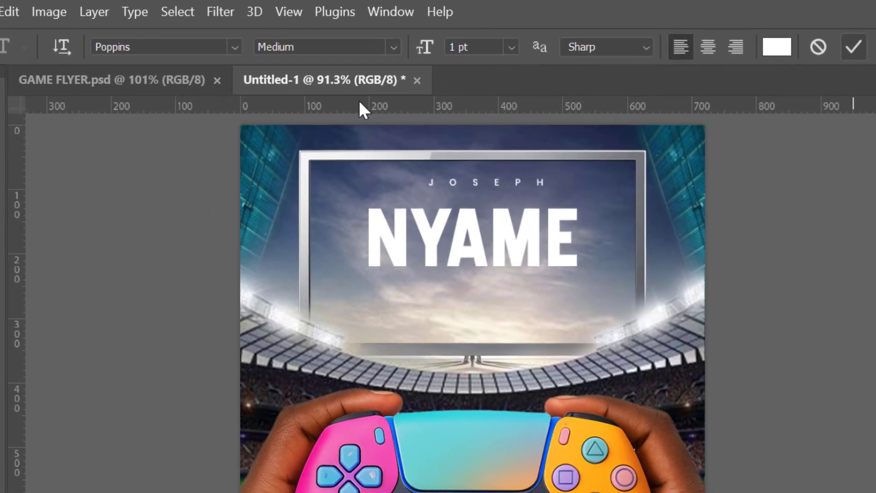
key("v")
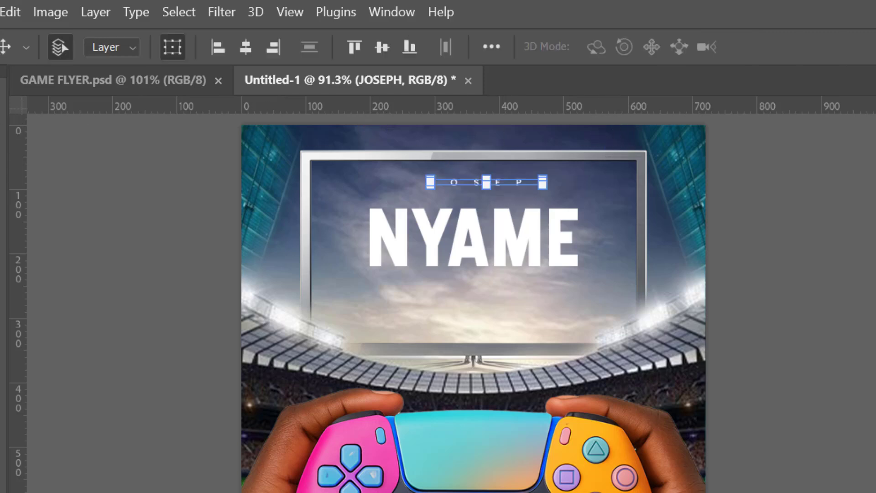
Select the NYAME surname layer and nudge the surname text slightly upward.
left_click(246, 52)
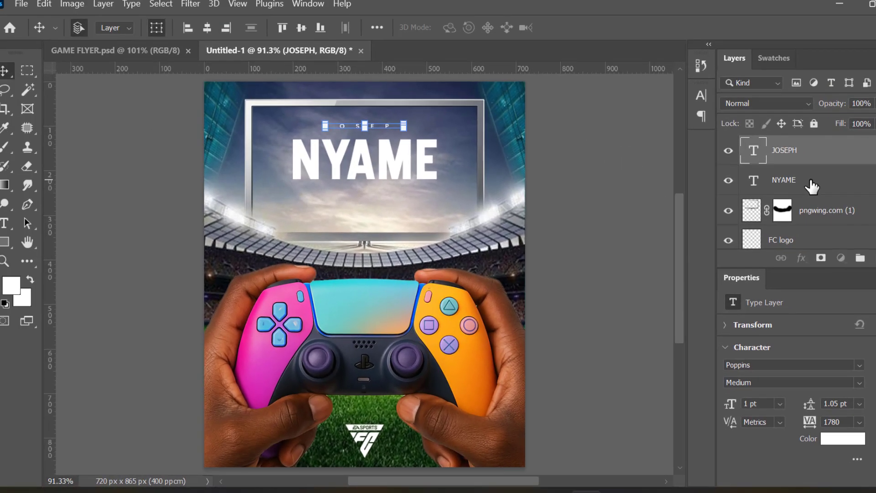
left_click(810, 184)
double_click(805, 172)
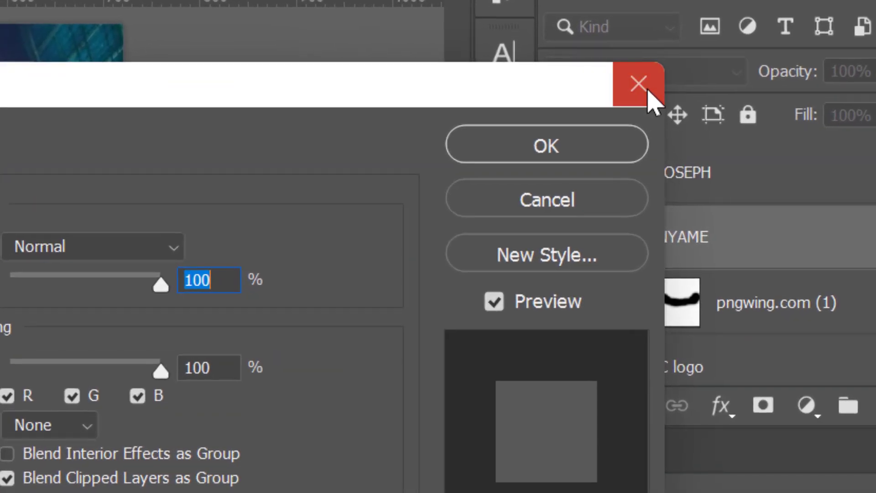
left_click(648, 90)
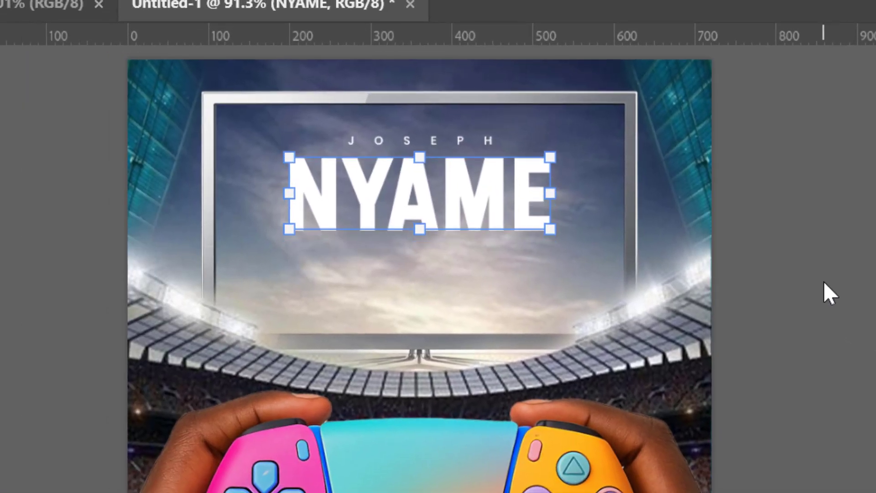
key("Up")
key("Up")
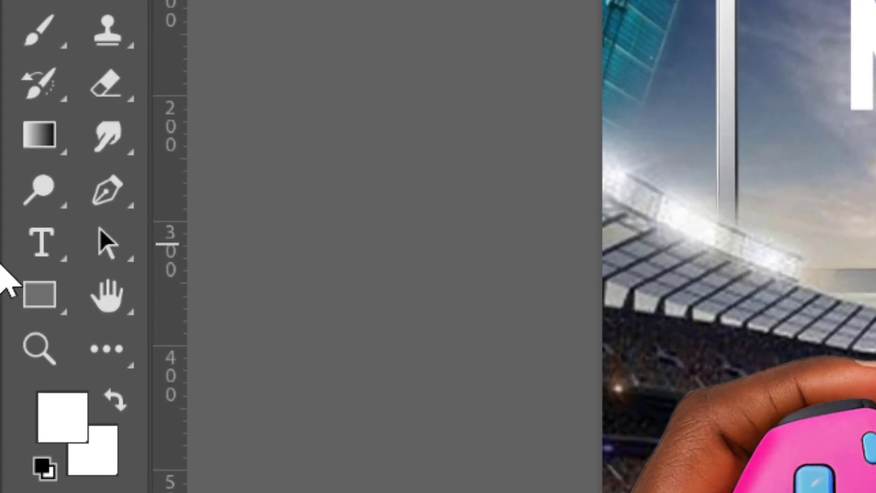
Add a "FIFA GAME TOURNAMENT" text line in Poppins Medium below the surname and commit it.
left_click(49, 254)
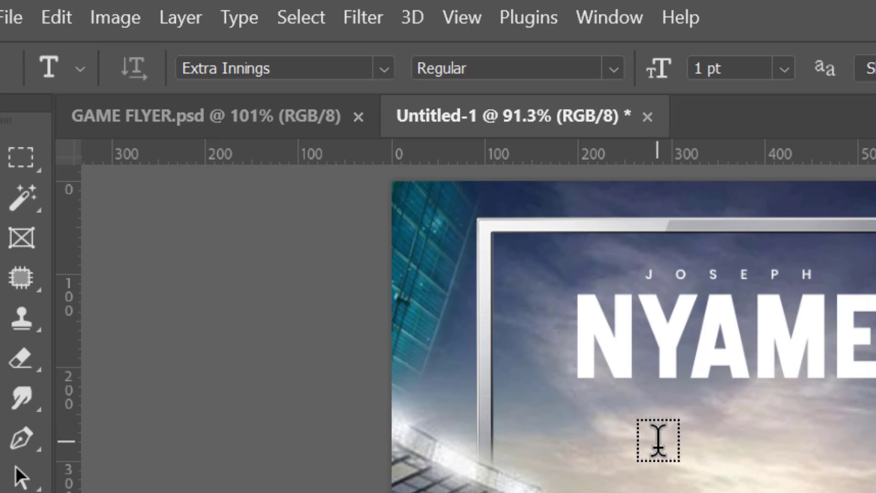
left_click(384, 70)
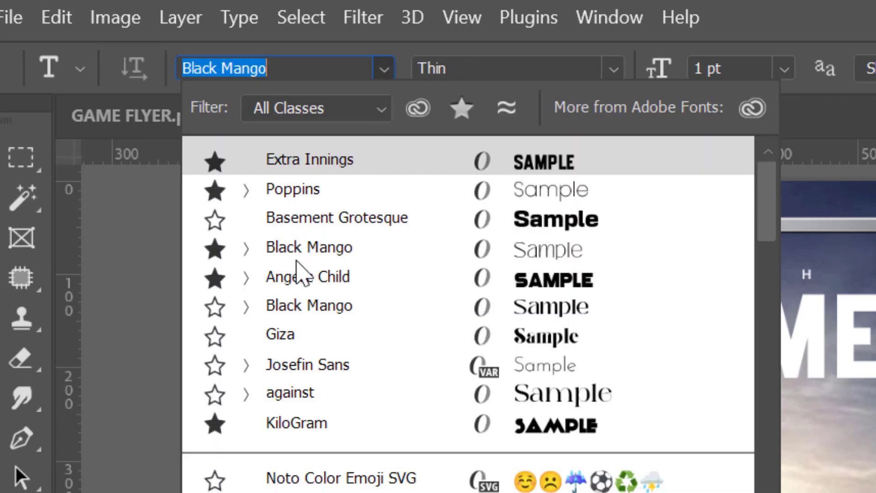
left_click(314, 194)
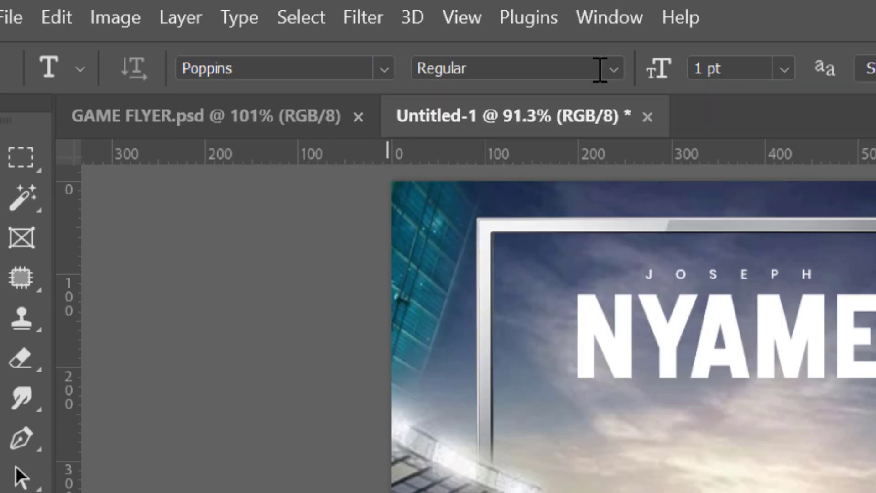
left_click(614, 69)
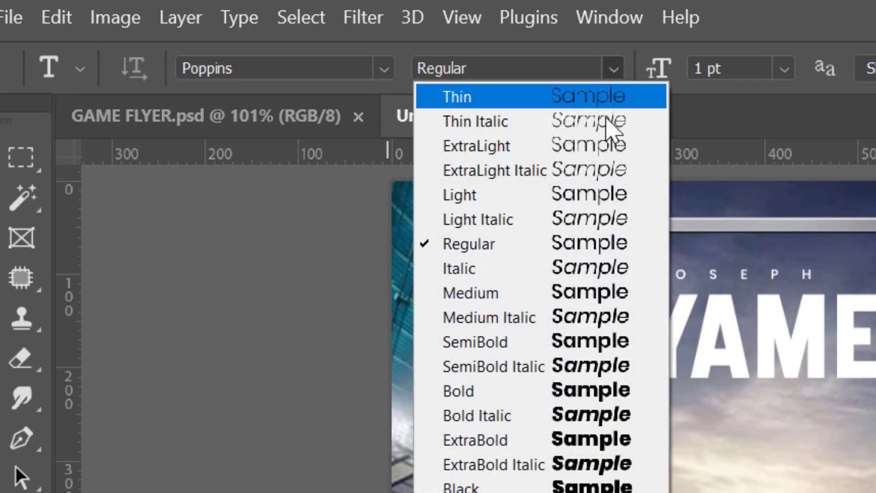
left_click(494, 295)
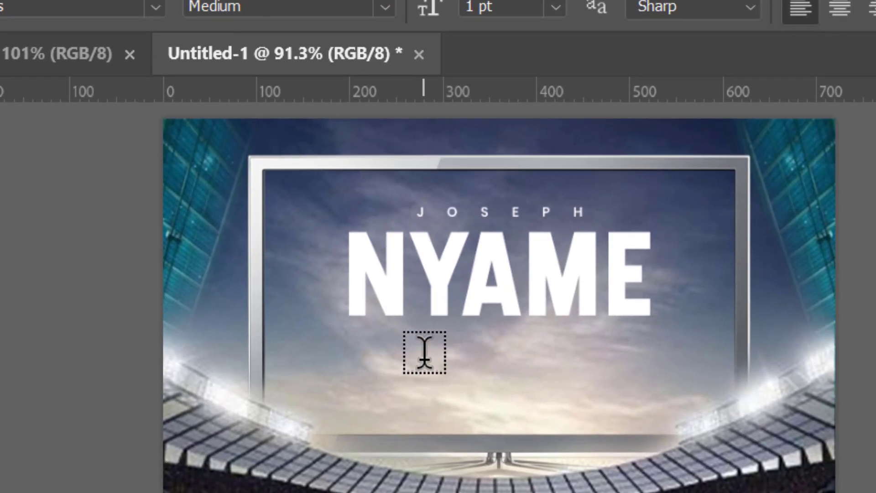
left_click(567, 391)
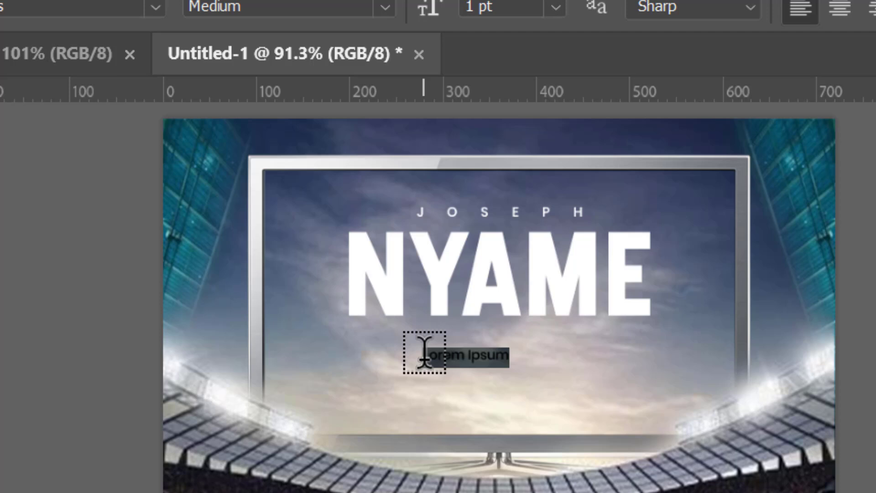
key("BackSpace")
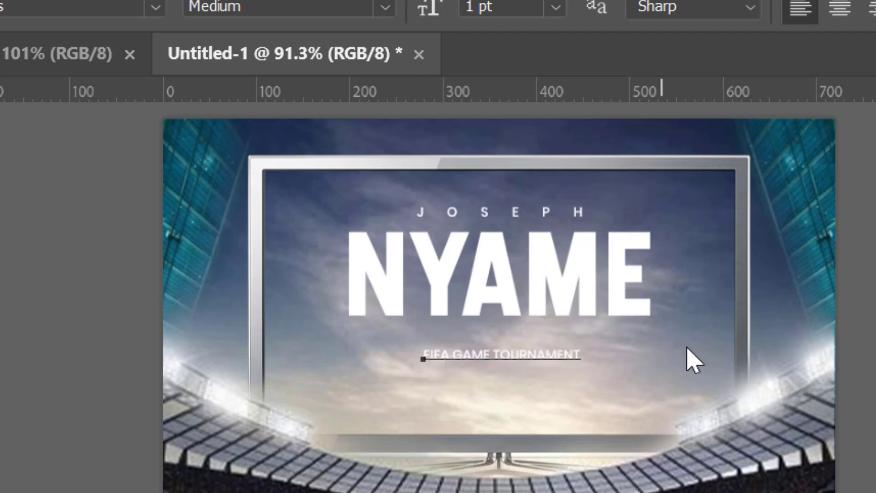
key("ctrl+Return")
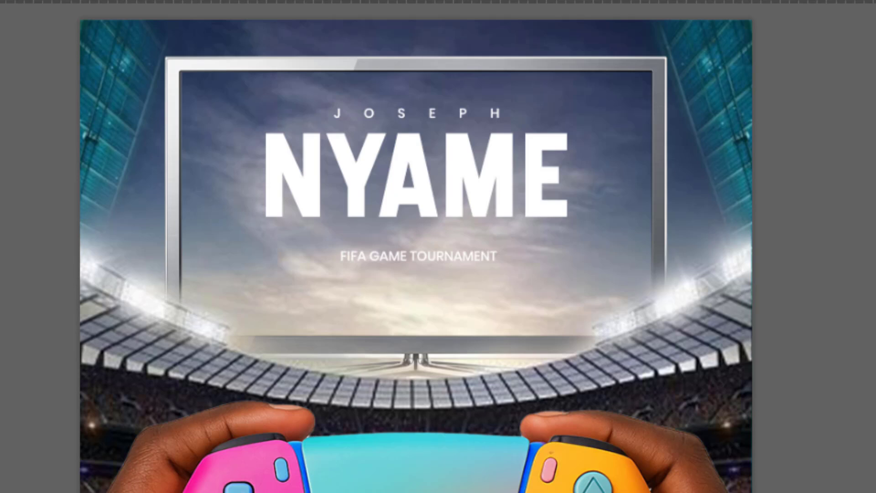
Scale the FIFA GAME TOURNAMENT text up to span under the surname and nudge it slightly upward.
key("v")
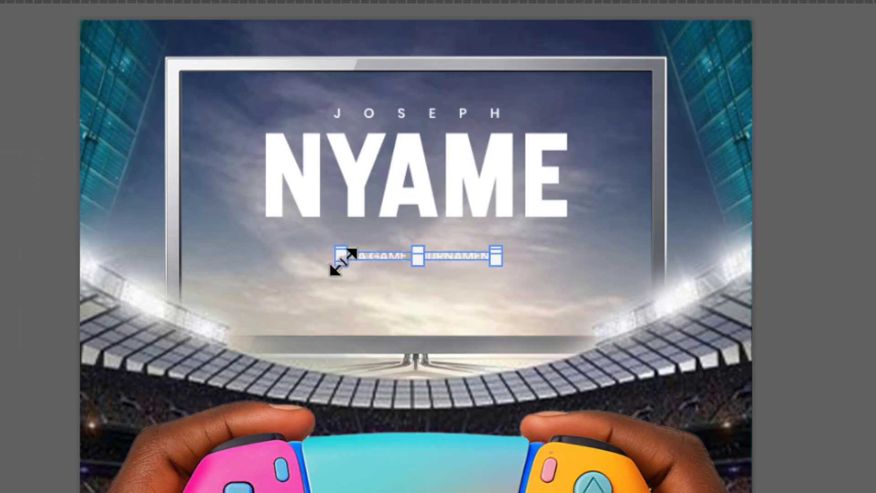
left_click_drag(342, 263, 278, 302)
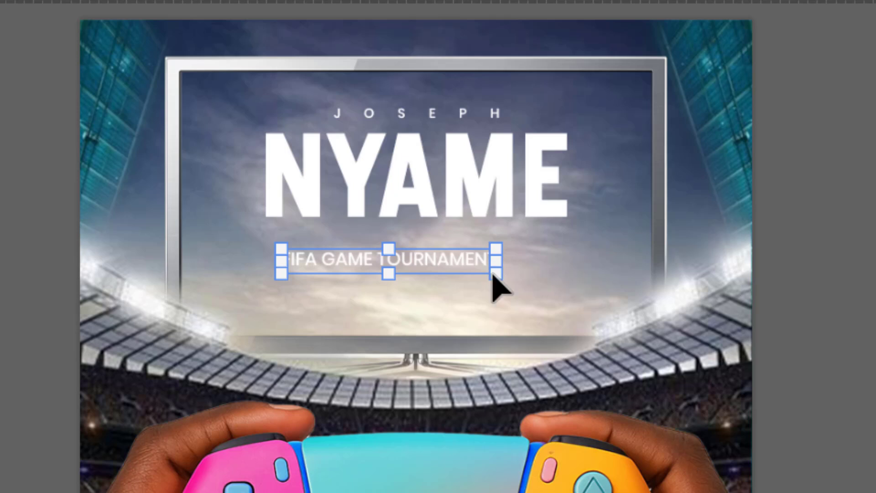
left_click_drag(494, 279, 551, 309)
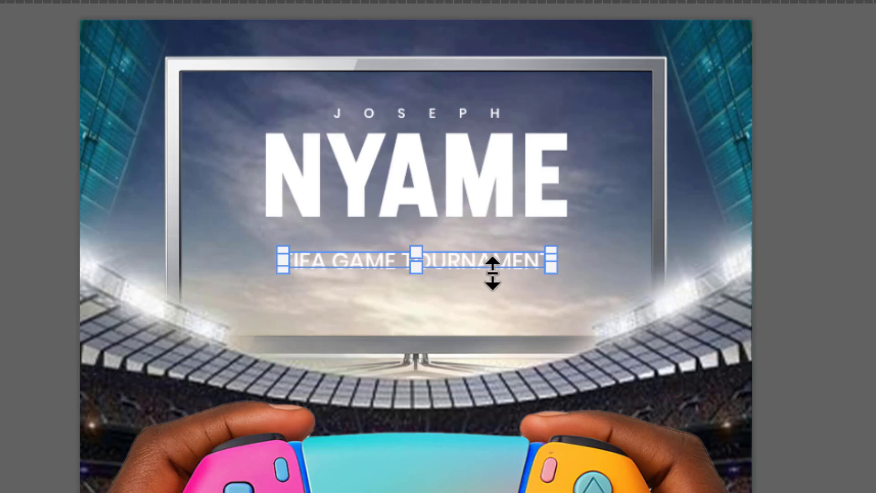
left_click_drag(554, 272, 571, 286)
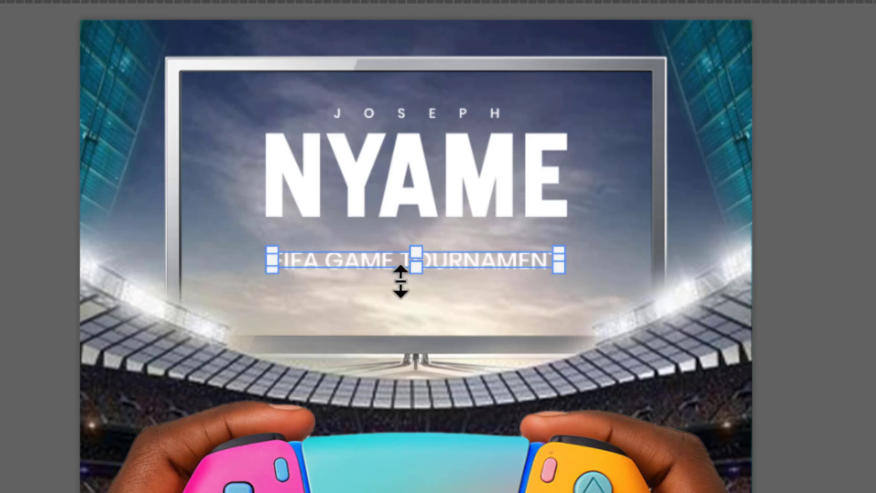
key("Up")
key("Up")
key("Up")
key("Up")
key("Up")
key("Up")
key("Up")
key("Up")
key("Up")
key("Up")
key("Up")
key("Up")
key("Up")
key("Up")
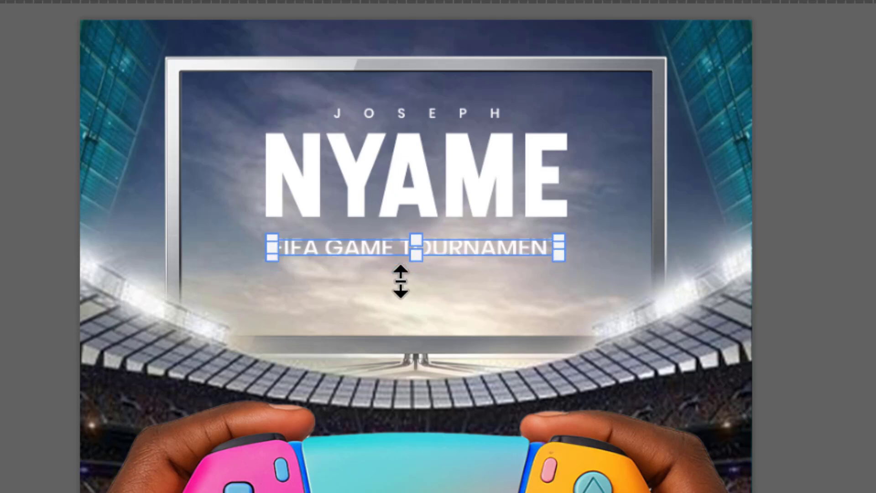
left_click(874, 279)
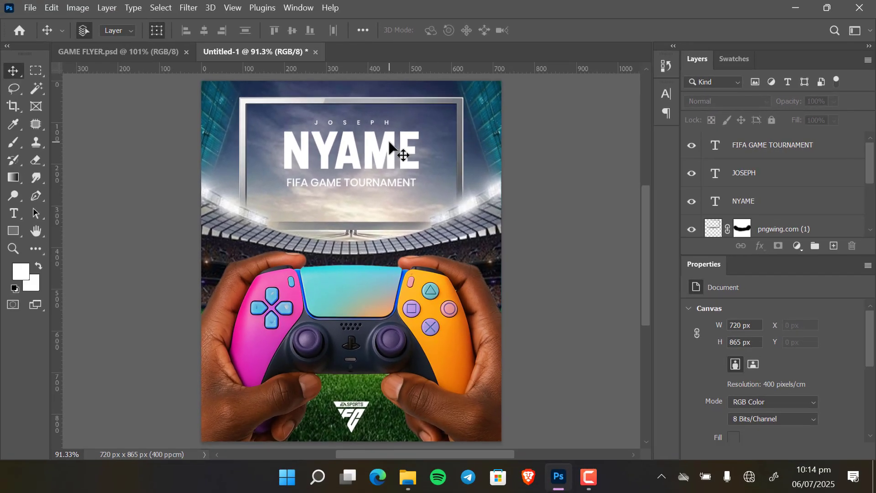
Group the three text layers and rename the group TEXT.
left_click(391, 147)
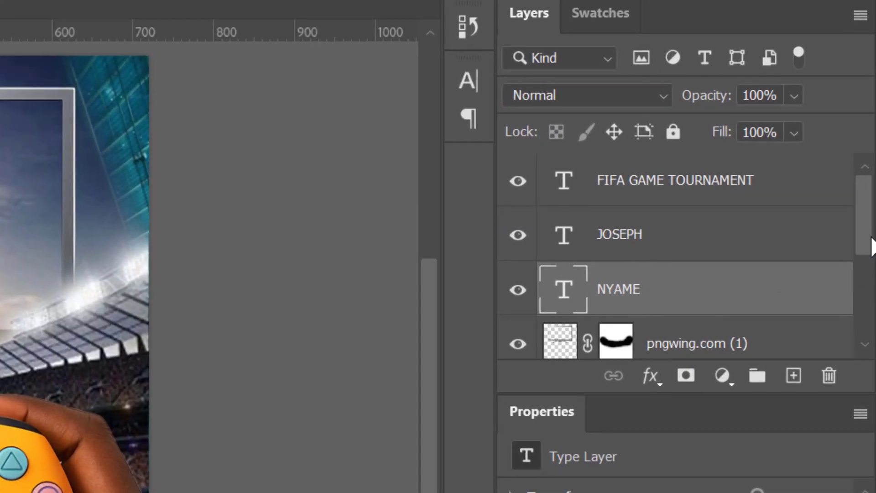
left_click(721, 186, "shift")
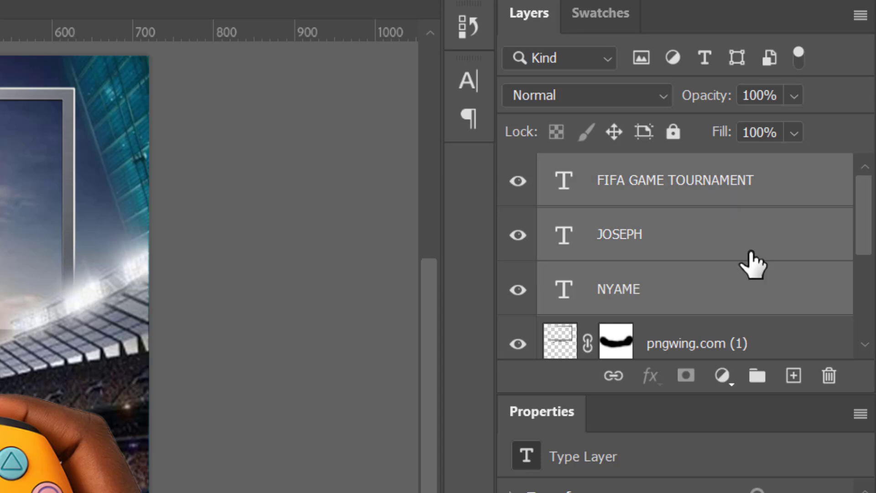
left_click(757, 376)
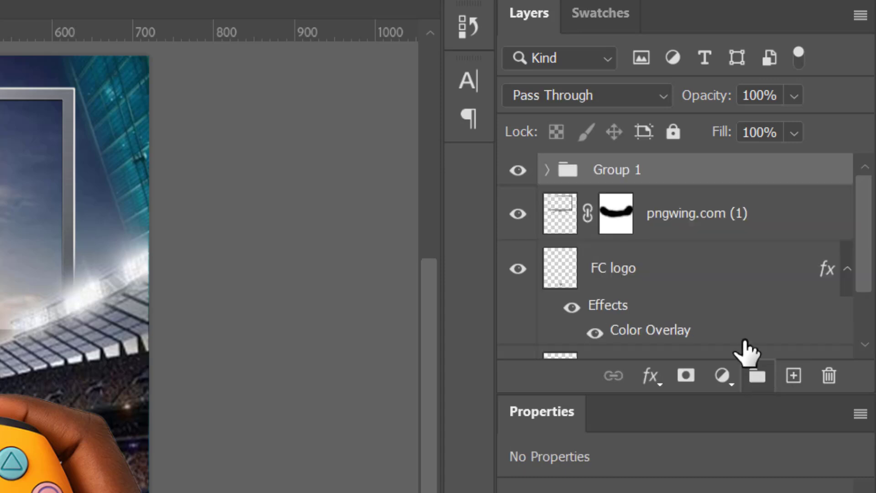
double_click(636, 173)
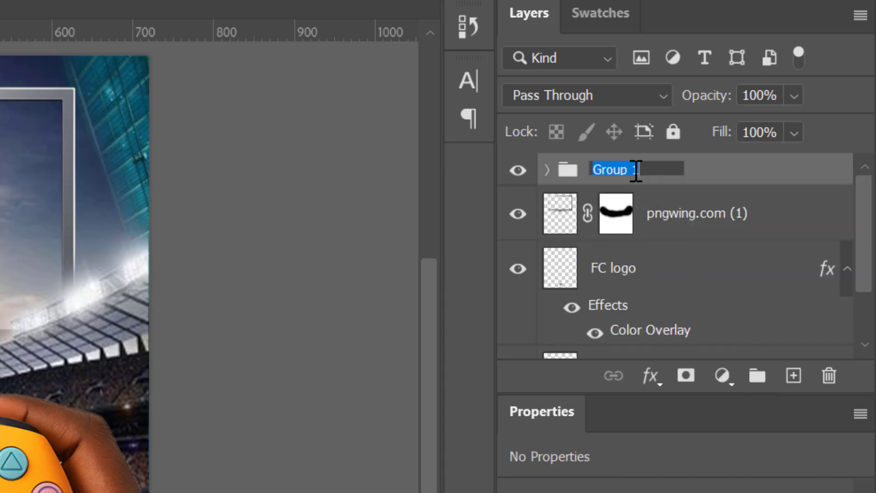
type("TEXT")
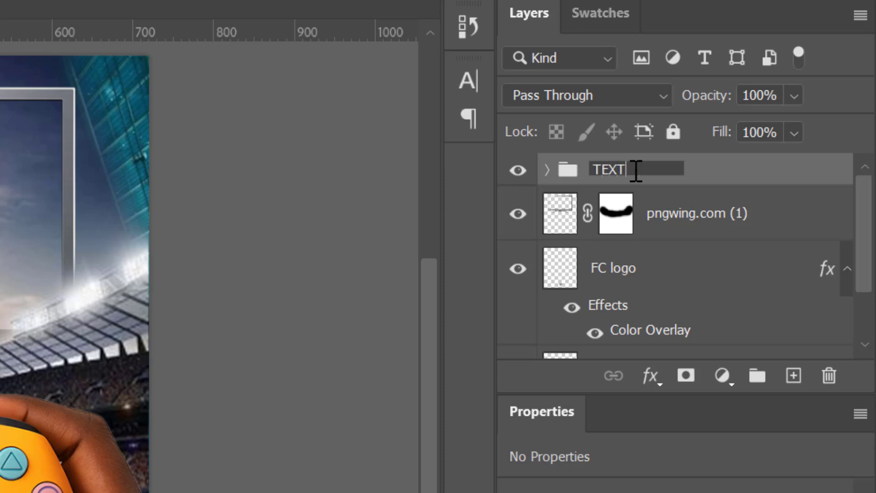
key("Return")
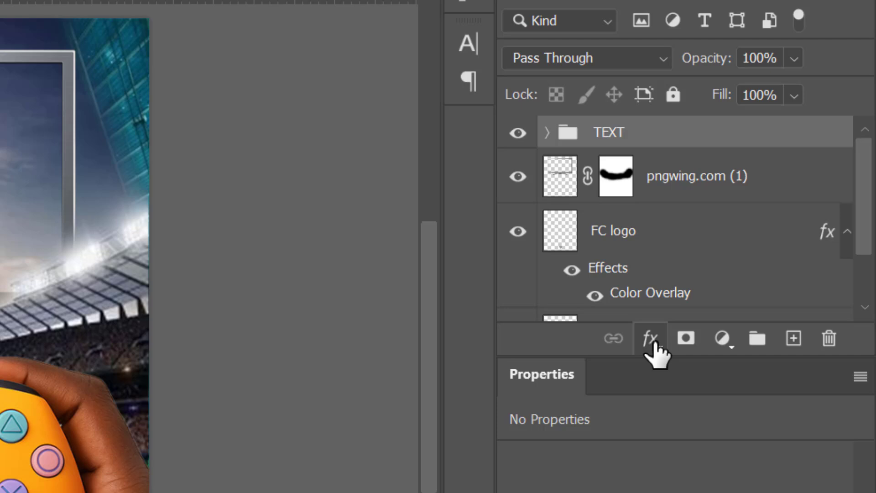
Apply a drop shadow to the TEXT group with opacity 19%, distance 0, spread 22% and size 14 px.
left_click(654, 344)
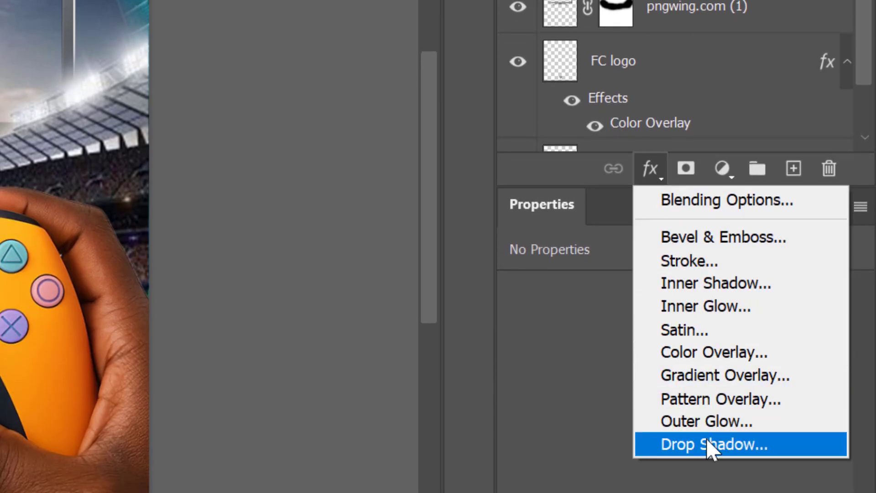
left_click(710, 445)
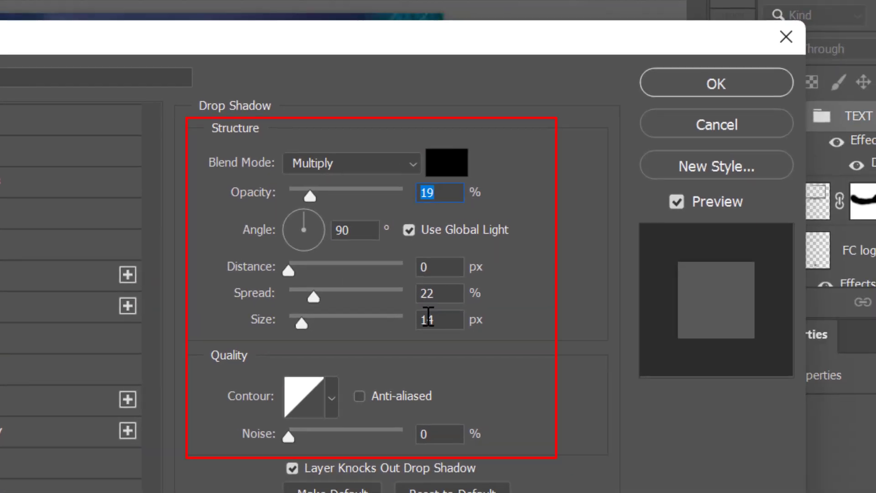
left_click(725, 85)
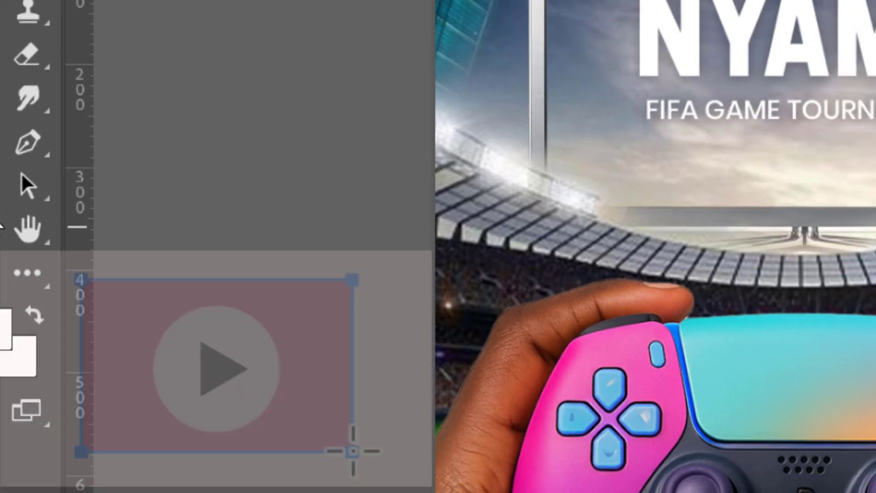
Draw a white rectangle about 98 × 23 px below the tagline and duplicate its layer twice.
left_click(0, 220)
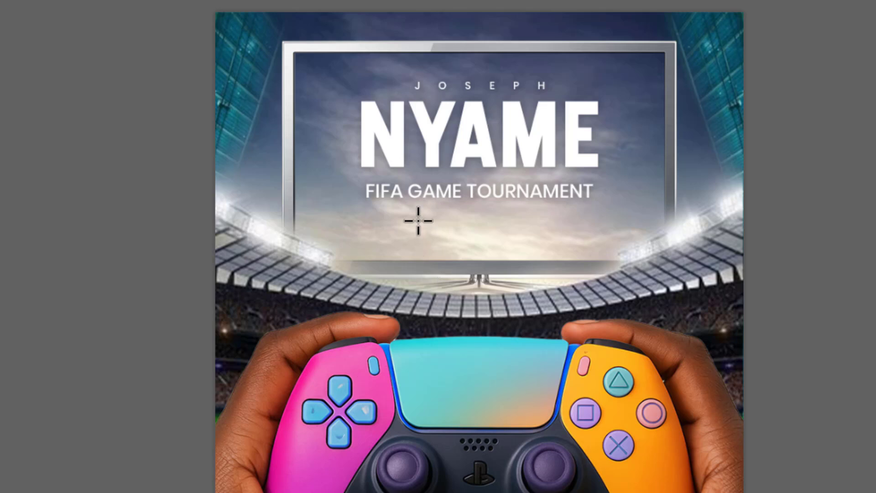
left_click_drag(373, 211, 444, 226)
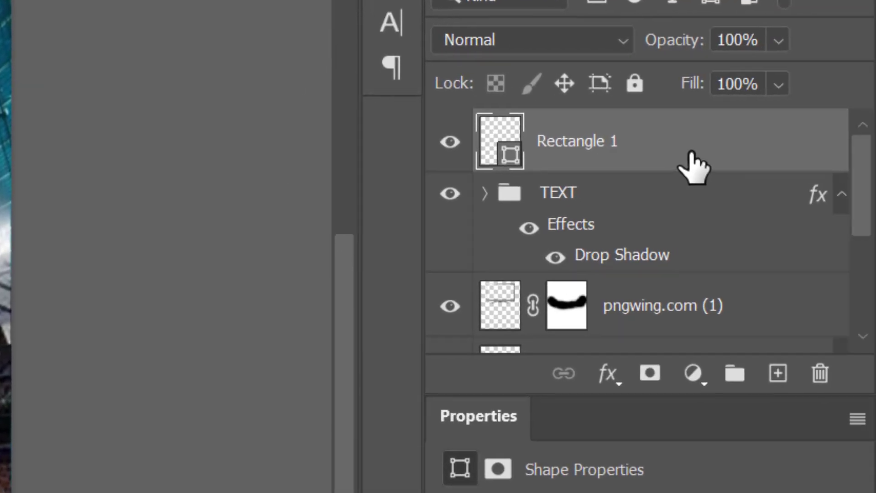
left_click_drag(695, 166, 782, 375)
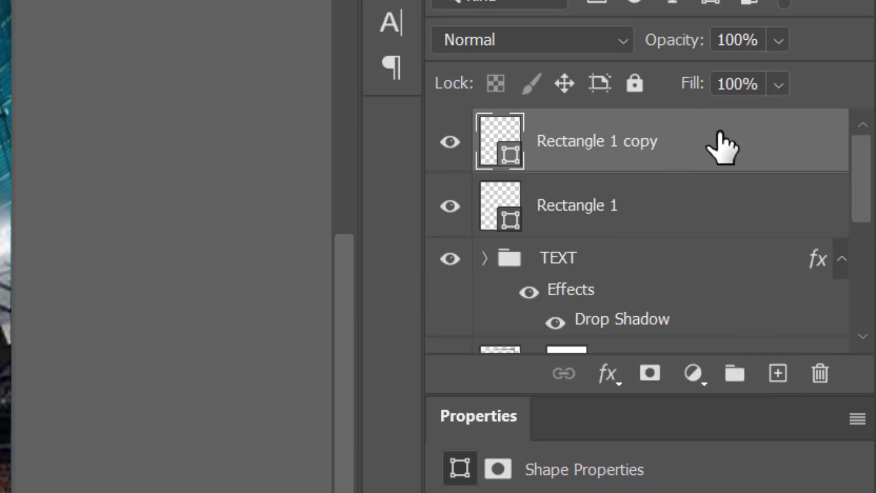
left_click_drag(720, 146, 782, 372)
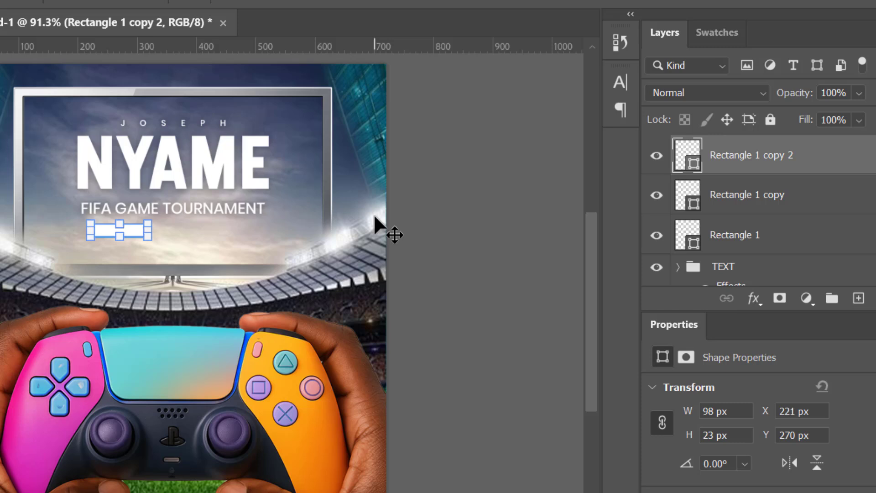
Shift the top rectangle copy to the right, to X 421 px, then select the middle rectangle copy.
key("shift+Right")
key("shift+Right")
key("shift+Right")
key("shift+Right")
key("shift+Right")
key("shift+Right")
key("shift+Right")
key("shift+Right")
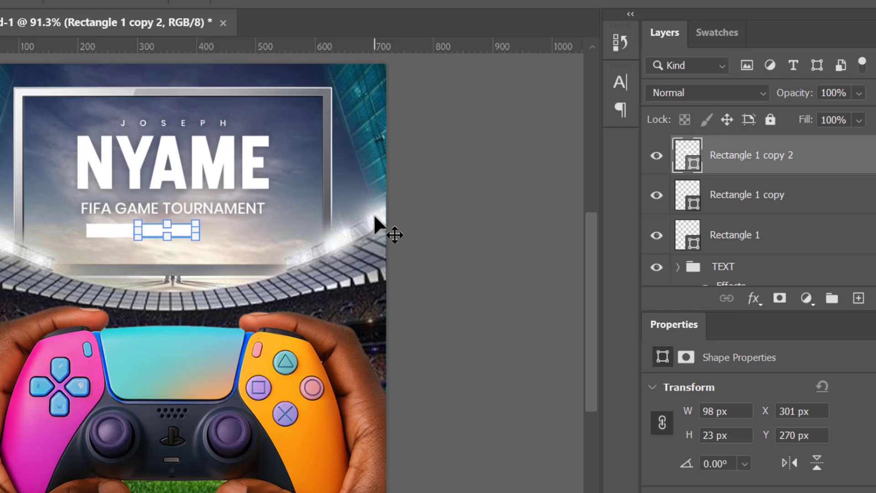
key("shift+Right")
key("shift+Right")
key("shift+Right")
key("shift+Right")
key("shift+Right")
key("shift+Right")
key("shift+Right")
key("shift+Right")
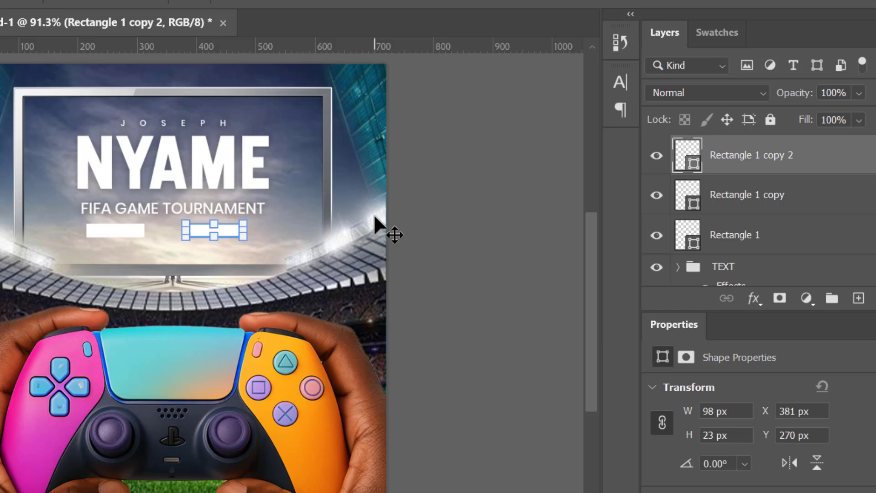
key("shift+Right")
key("shift+Right")
key("shift+Right")
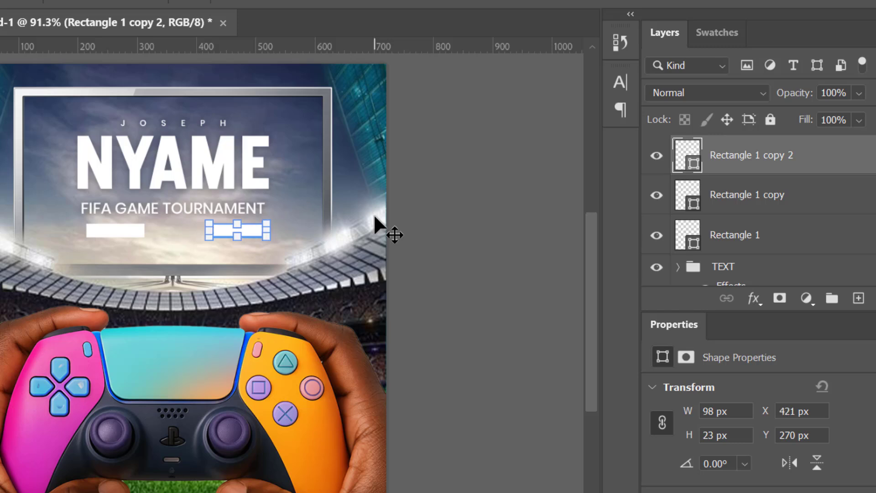
left_click(774, 198)
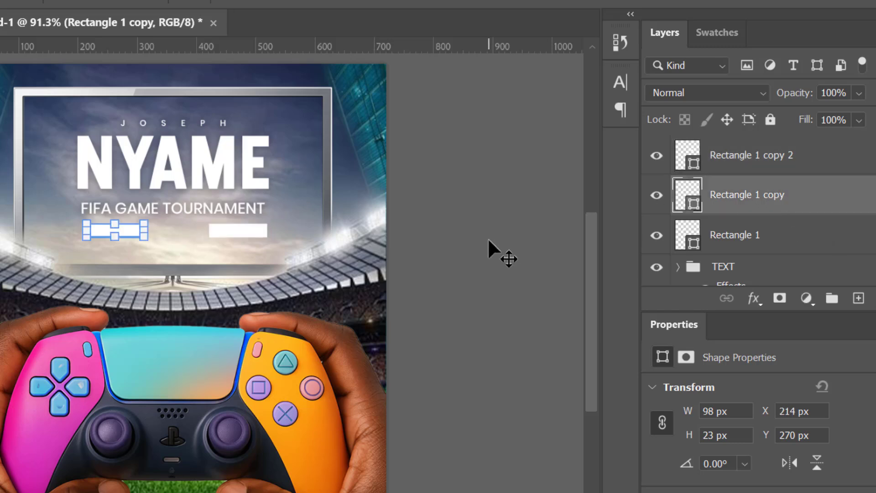
Shift the middle rectangle copy right to about X 318 px.
key("shift+Right")
key("shift+Right")
key("shift+Right")
key("shift+Right")
key("shift+Right")
key("shift+Right")
key("shift+Right")
key("shift+Right")
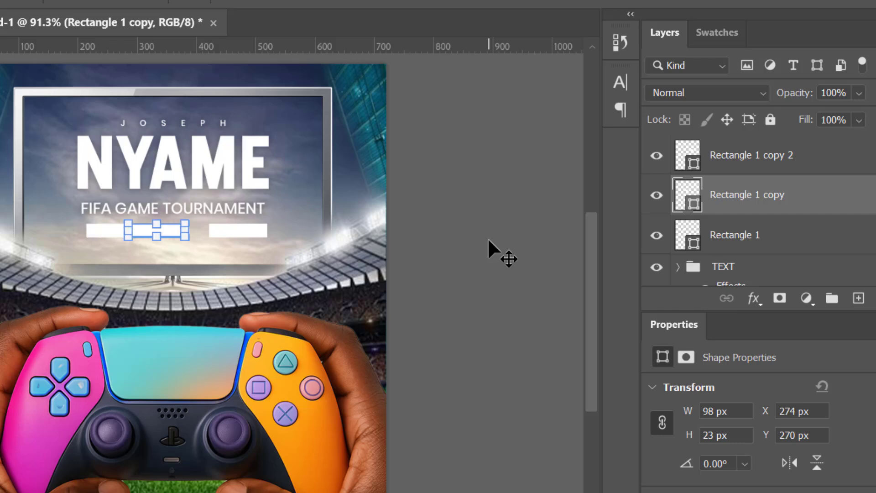
key("shift+Right")
key("shift+Right")
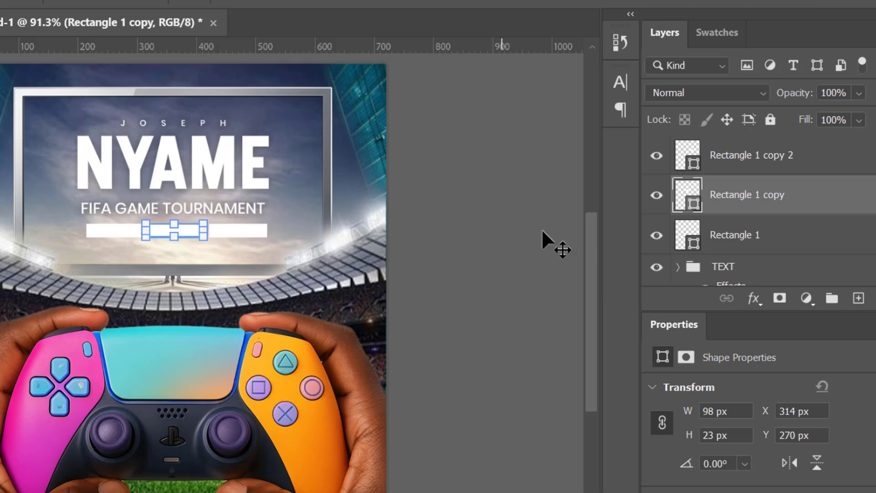
left_click(813, 168)
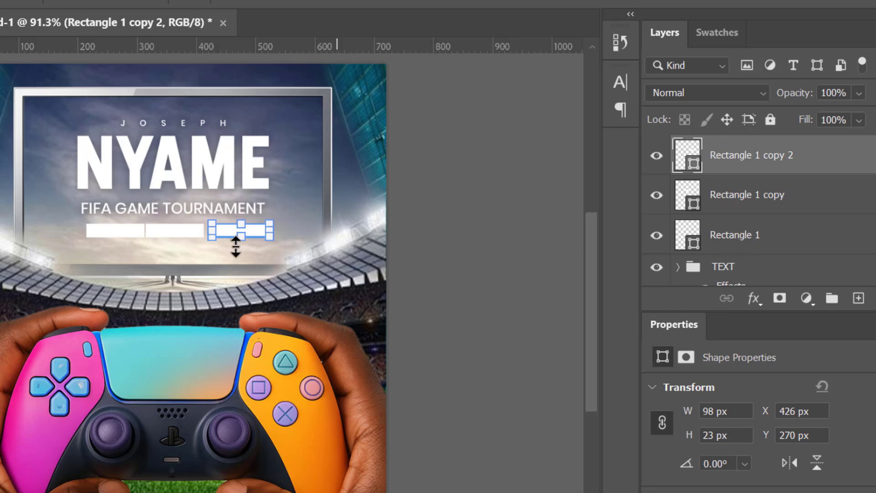
left_click(167, 225)
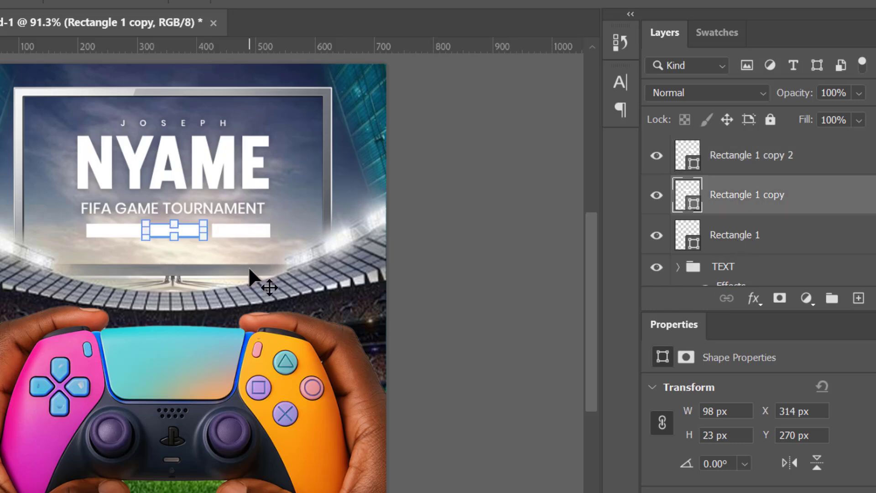
key("Right")
key("Right")
key("Right")
key("Right")
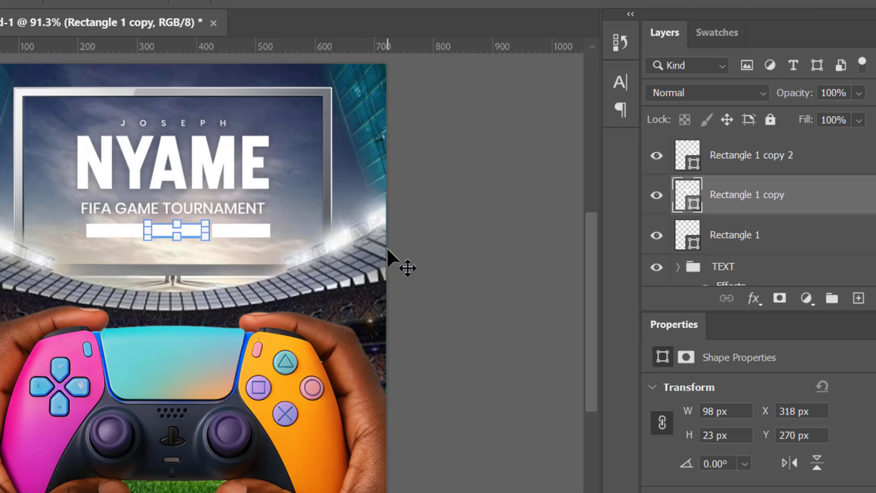
Select all three rectangles and distribute them evenly in the horizontal direction.
left_click(773, 235)
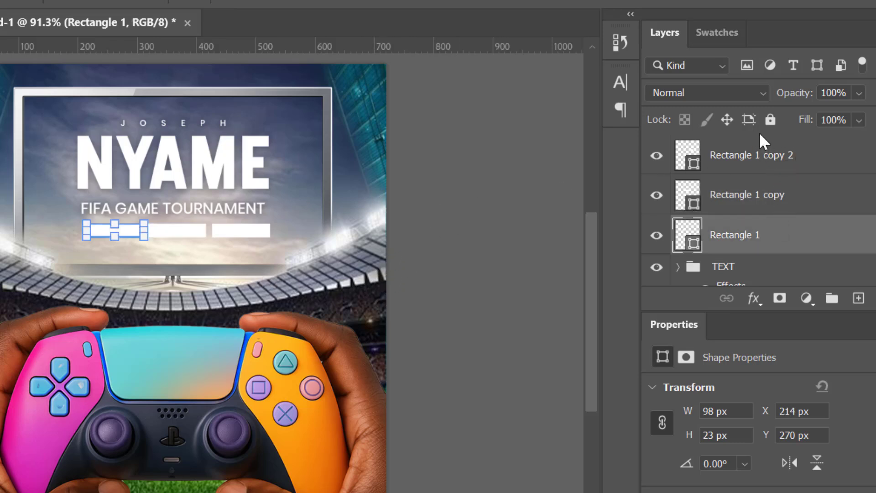
left_click(790, 167, "shift")
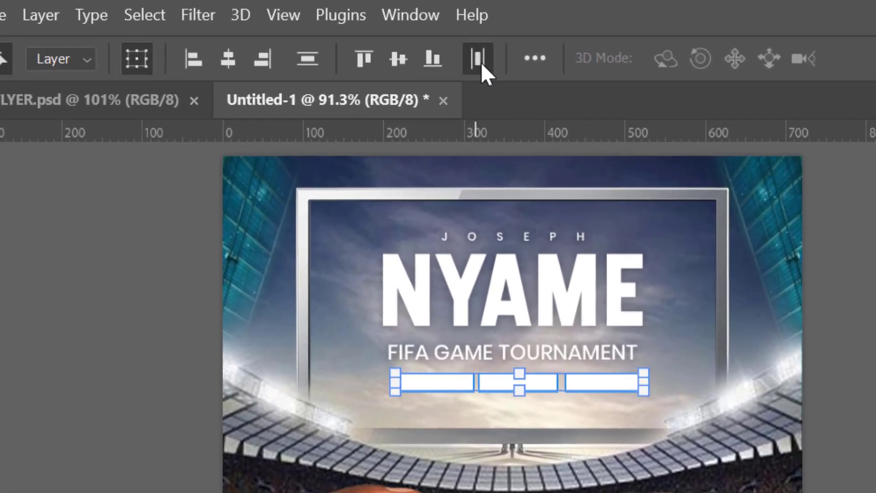
left_click(482, 64)
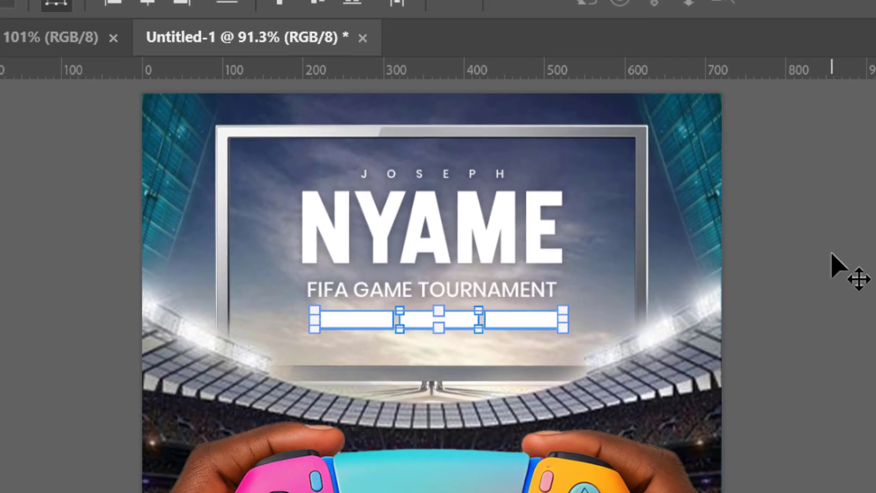
left_click(832, 254)
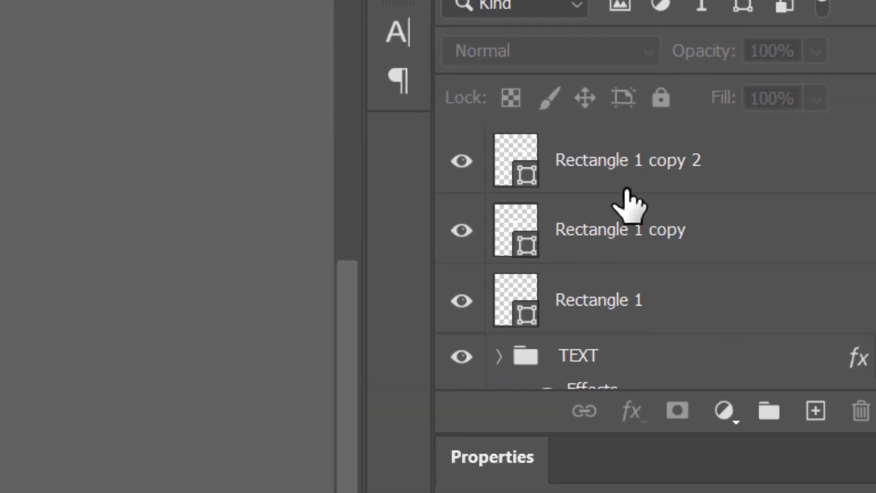
Group the three rectangle layers together.
left_click(642, 292)
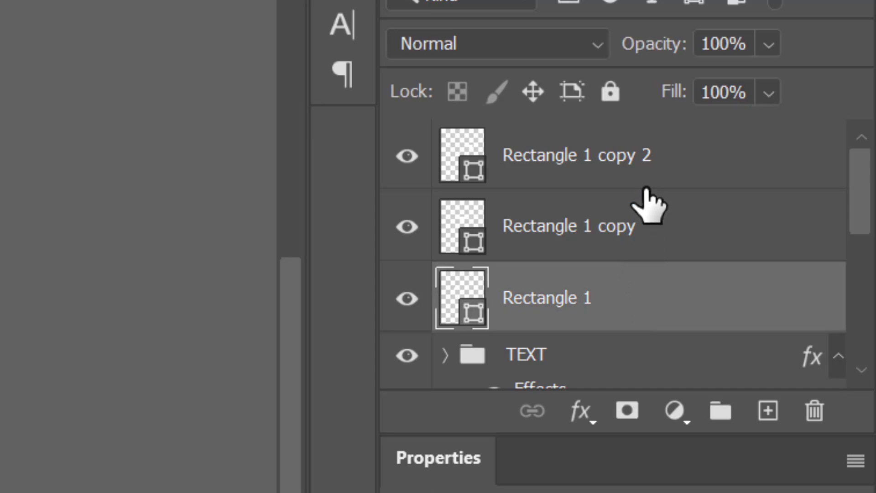
left_click(647, 187, "shift")
left_click(721, 413)
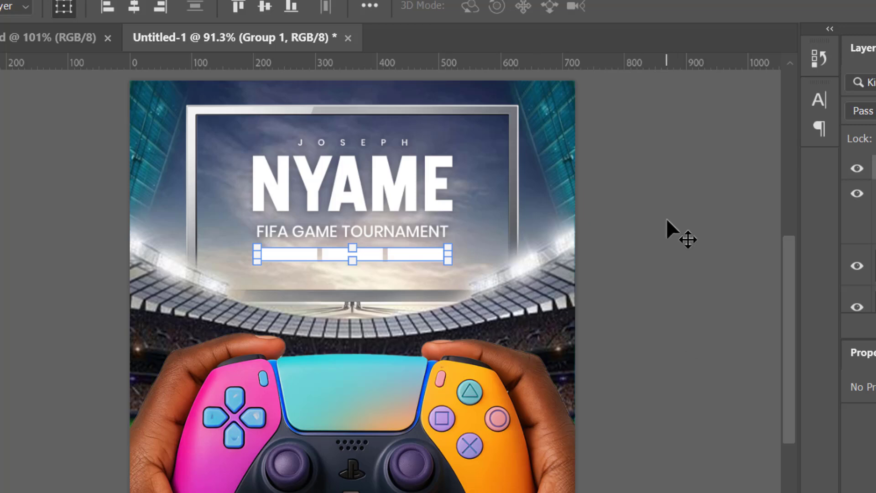
left_click(667, 217)
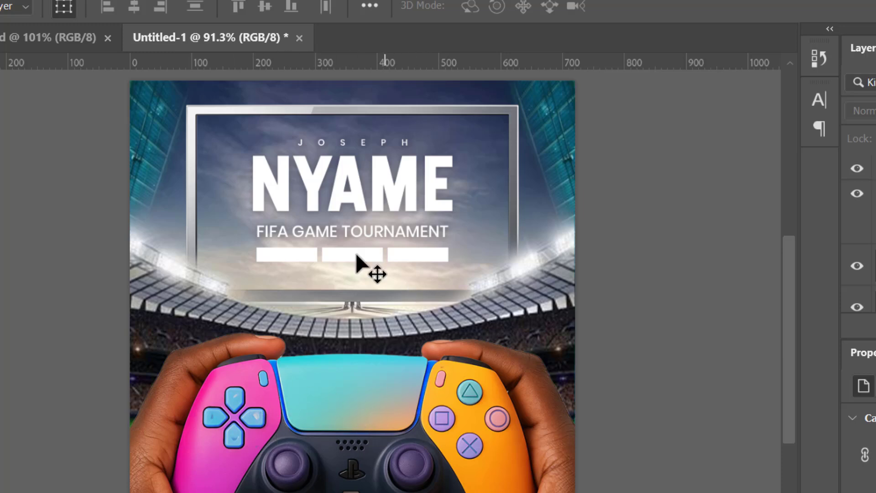
Fill the left rectangle with orange #f88606.
left_click(290, 254)
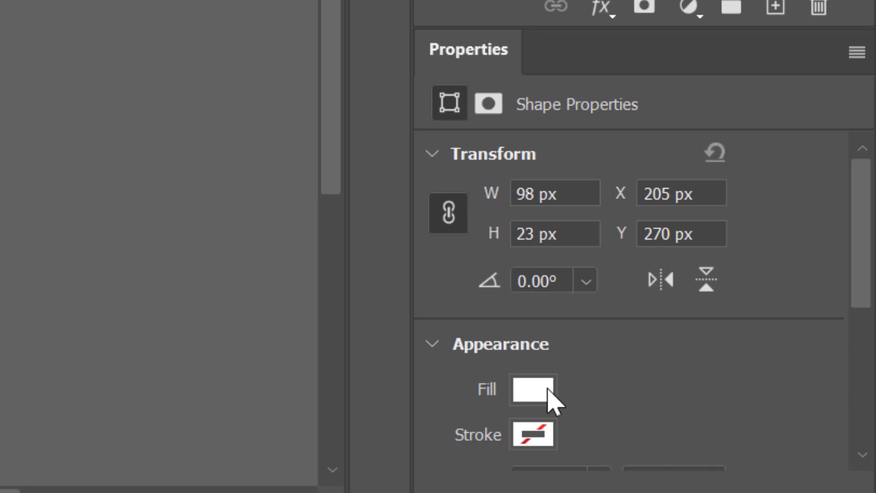
left_click(549, 391)
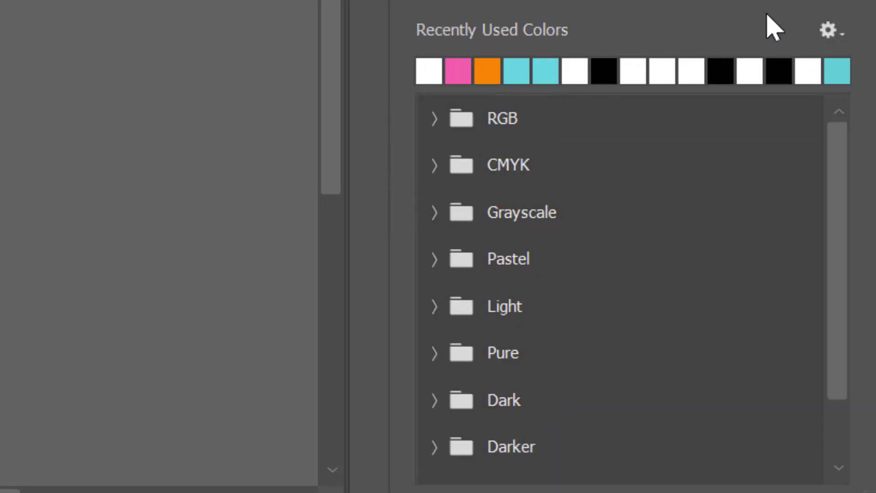
left_click(482, 69)
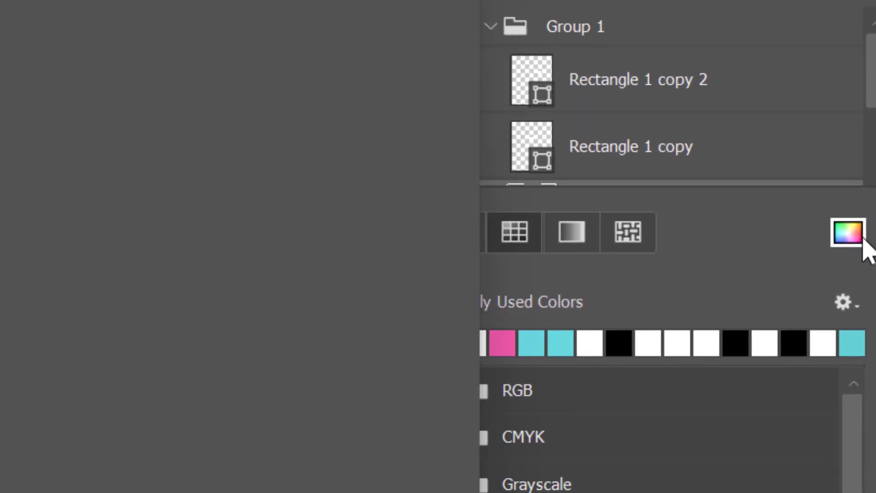
left_click(834, 254)
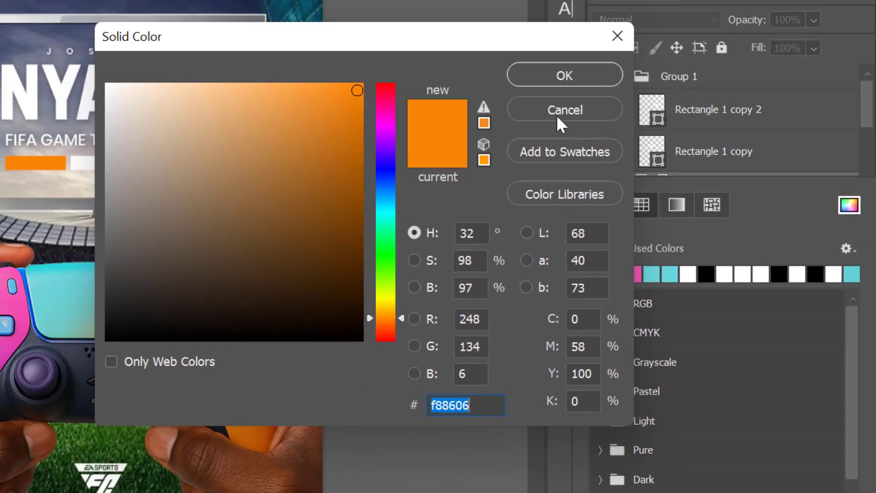
left_click(564, 76)
Fill the middle rectangle with pink #f15aac.
left_click(105, 165)
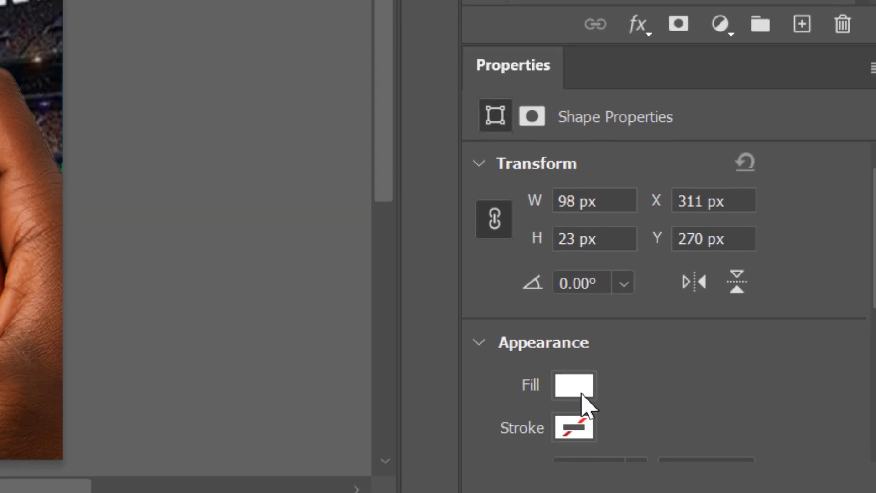
left_click(665, 476)
left_click(558, 85)
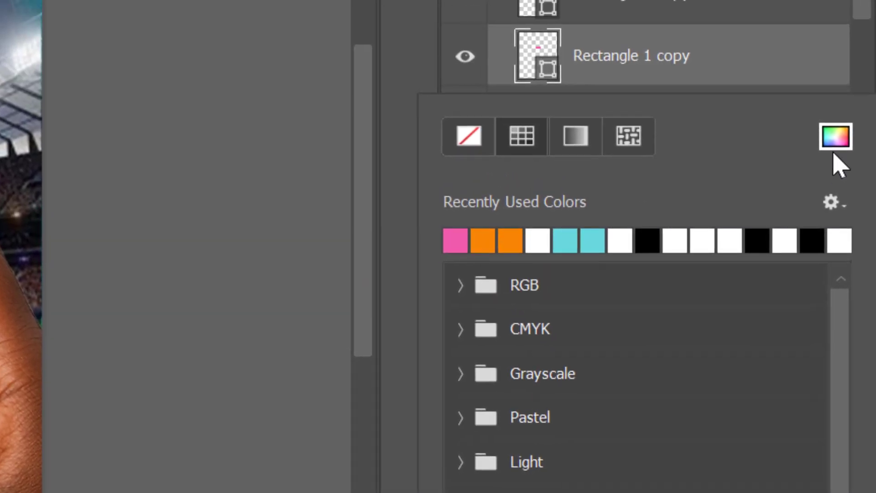
left_click(836, 145)
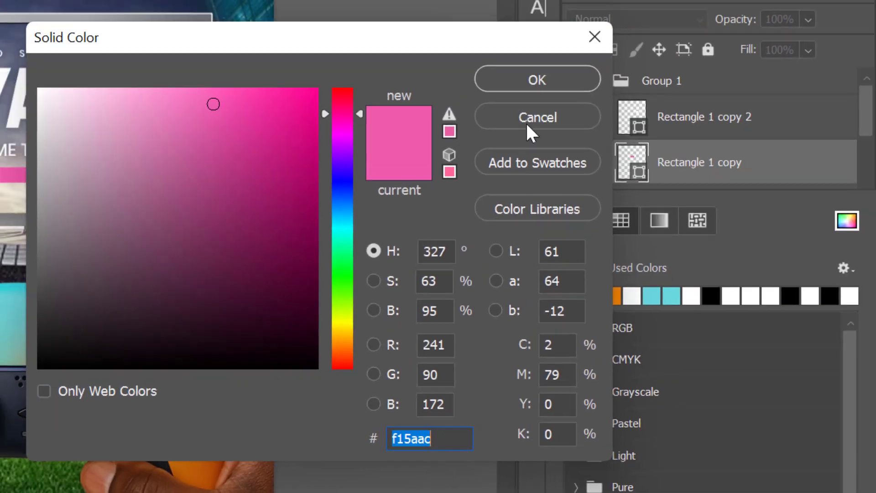
left_click(534, 82)
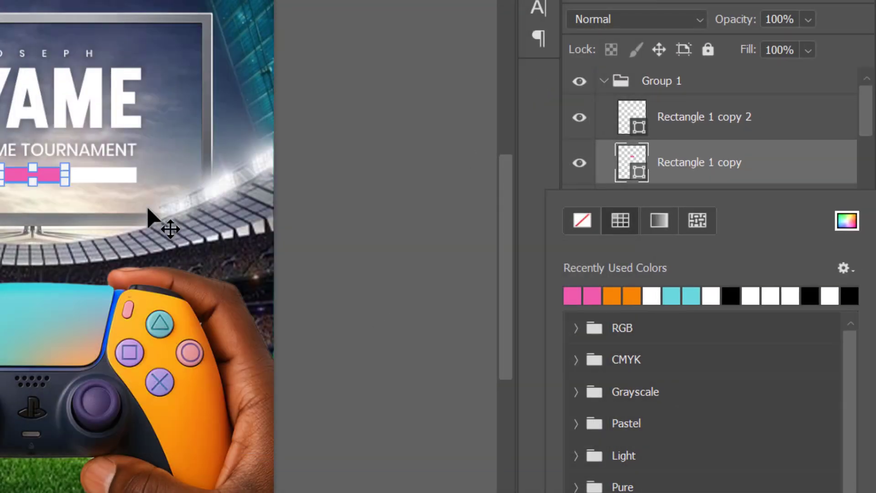
Fill the right rectangle with cyan #6ad8de.
left_click(114, 175)
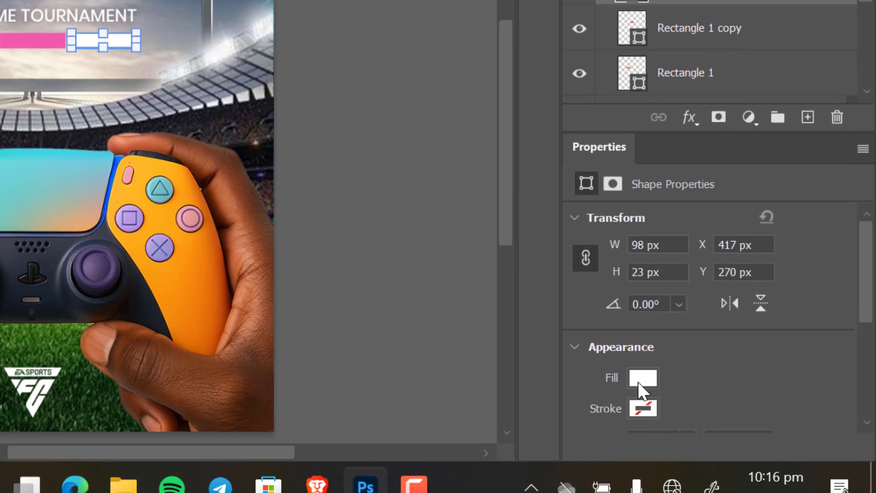
left_click(643, 381)
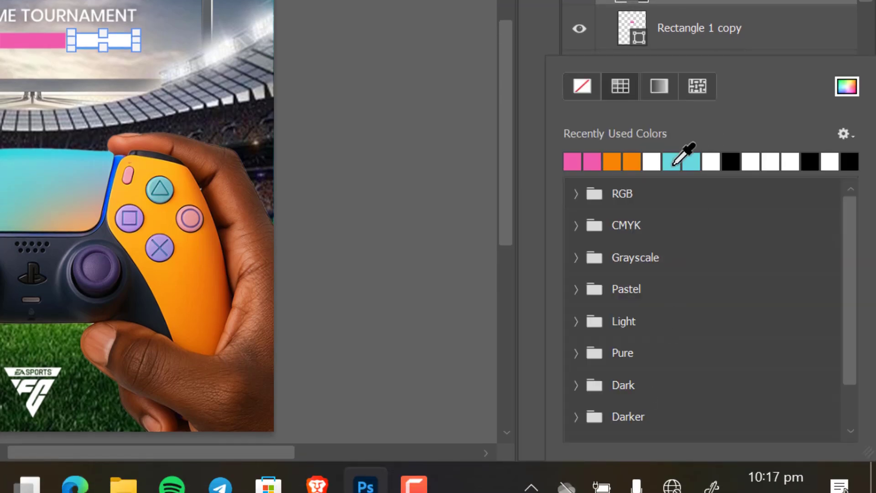
left_click(689, 160)
left_click(847, 87)
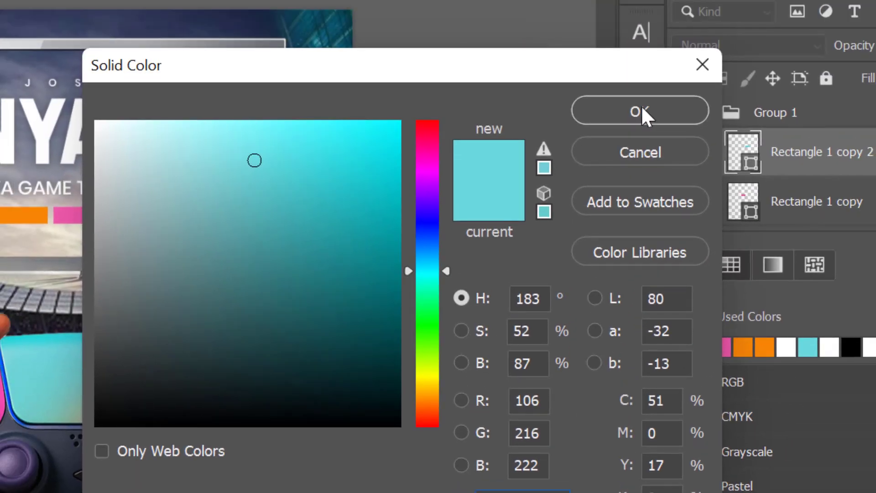
left_click(642, 114)
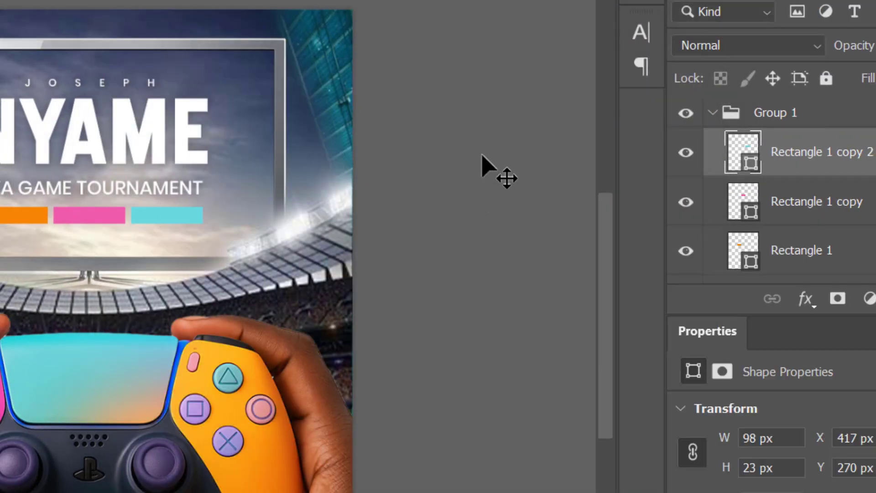
left_click(483, 155)
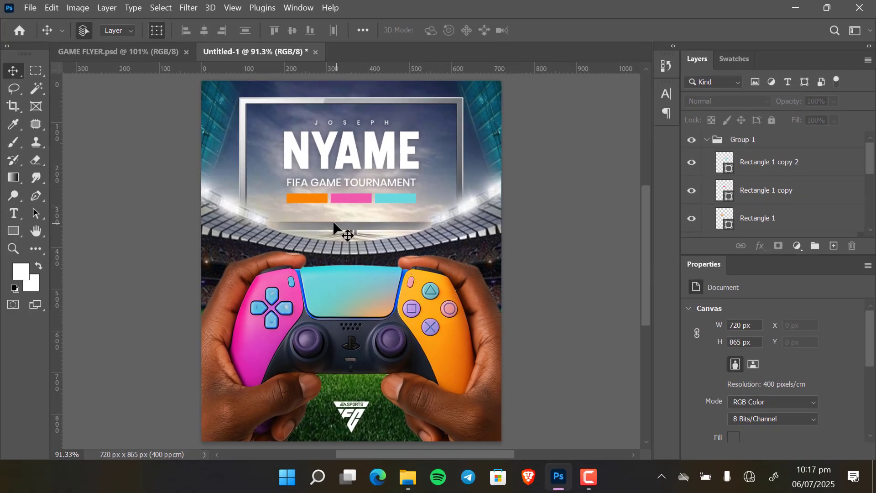
Add the text 18TH in Poppins on the orange rectangle.
left_click(12, 214)
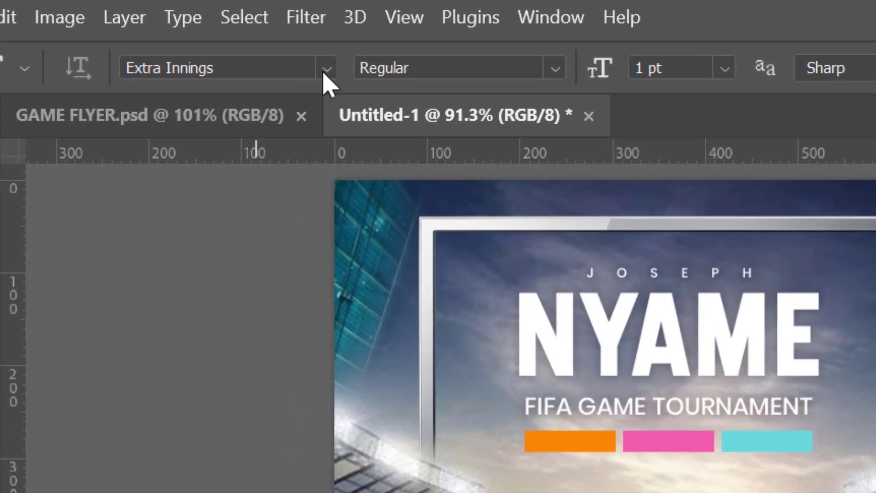
left_click(198, 30)
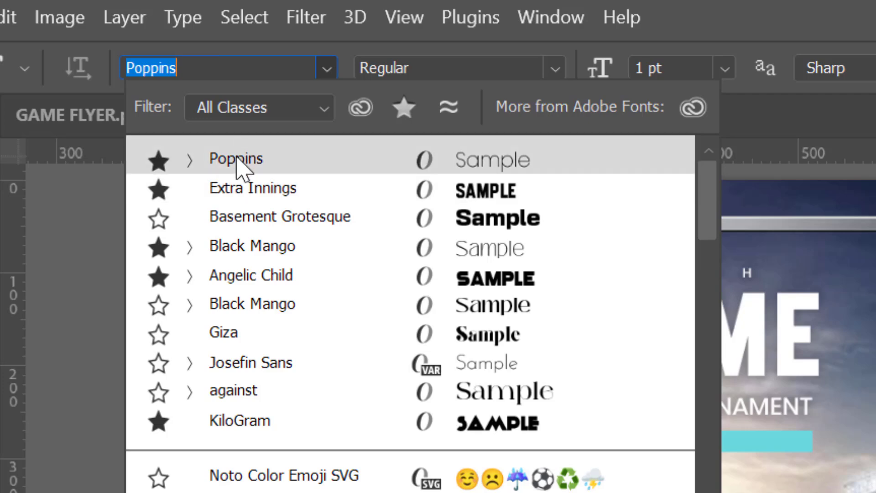
left_click(240, 159)
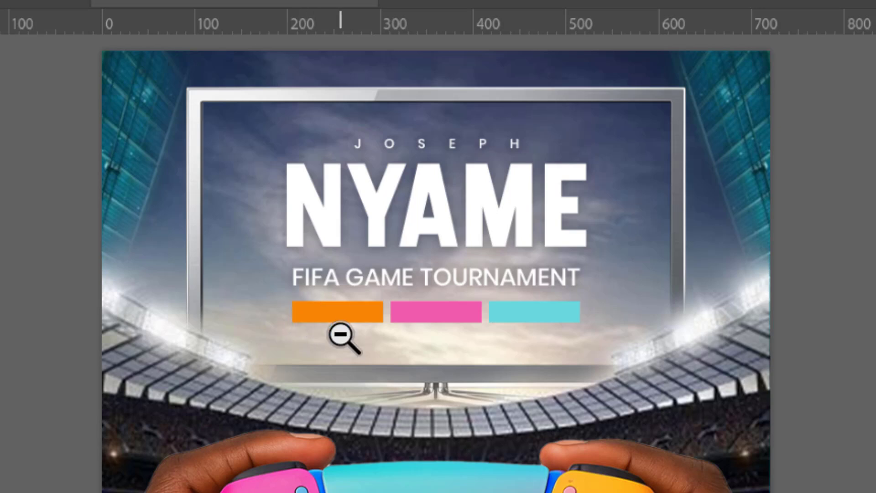
left_click_drag(341, 338, 382, 341)
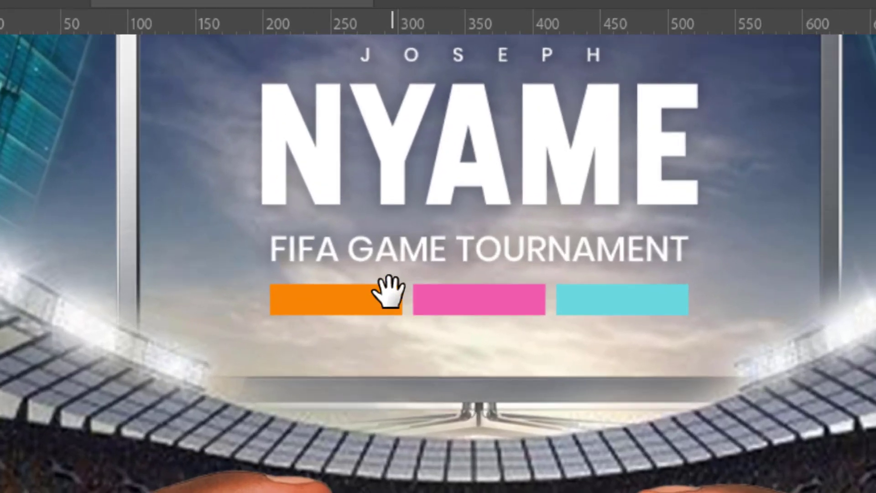
left_click_drag(389, 293, 365, 353)
left_click(316, 356)
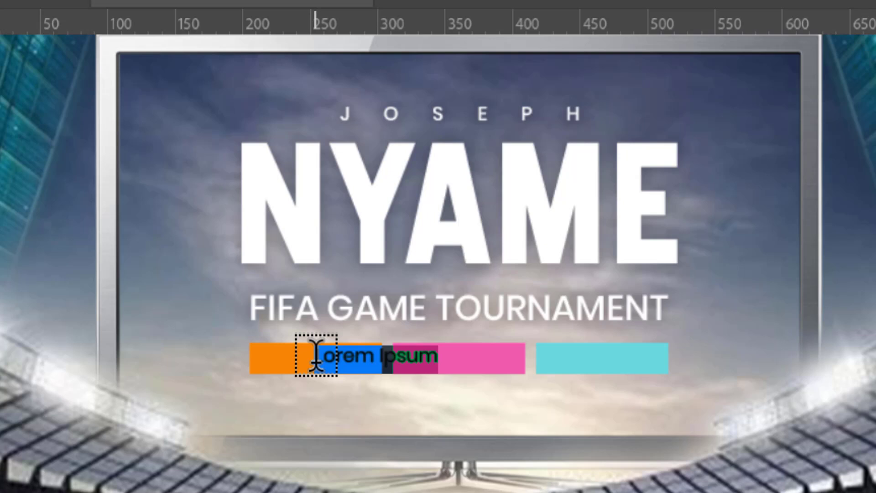
key("BackSpace")
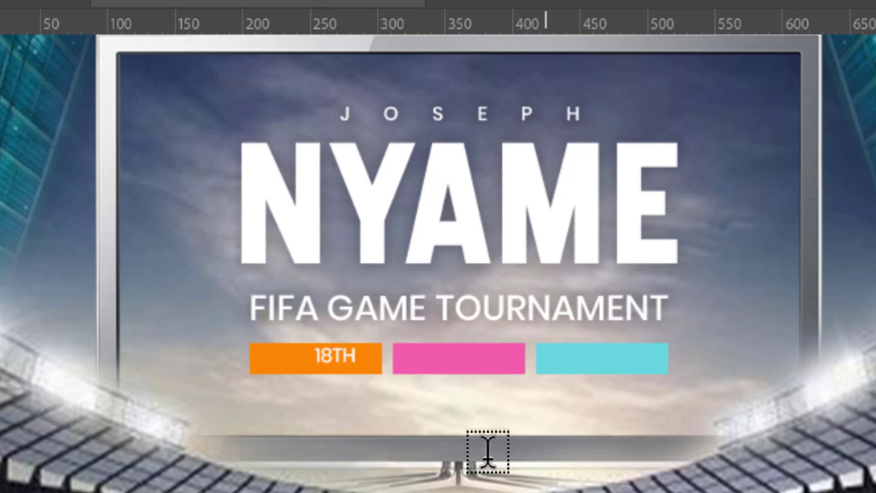
key("ctrl+a")
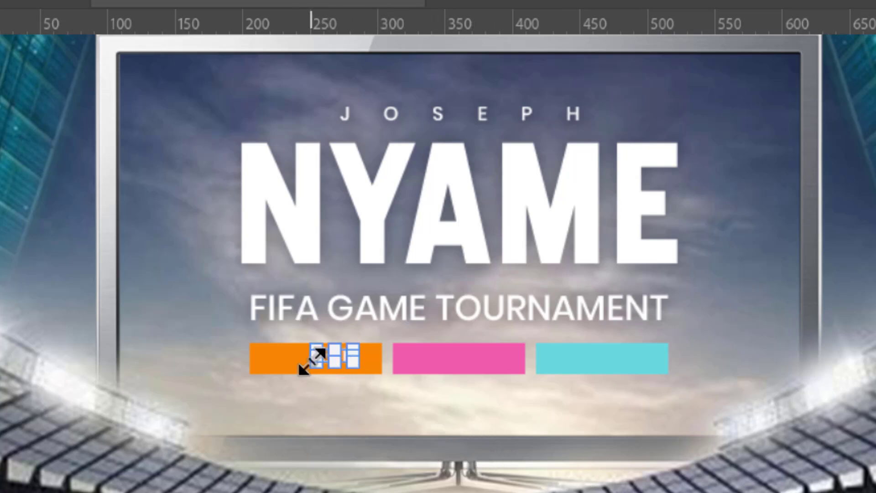
Scale the 18TH text up to 1.38 pt and set its font style to Medium.
left_click_drag(303, 359, 297, 372)
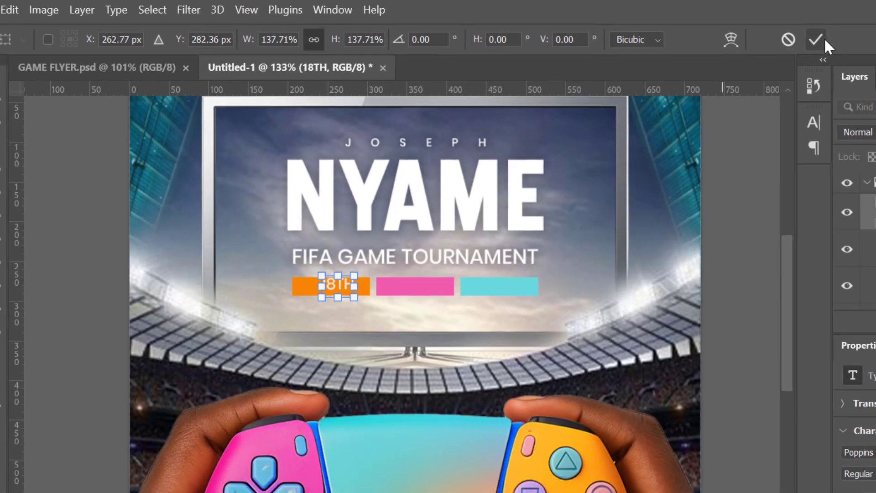
left_click(817, 39)
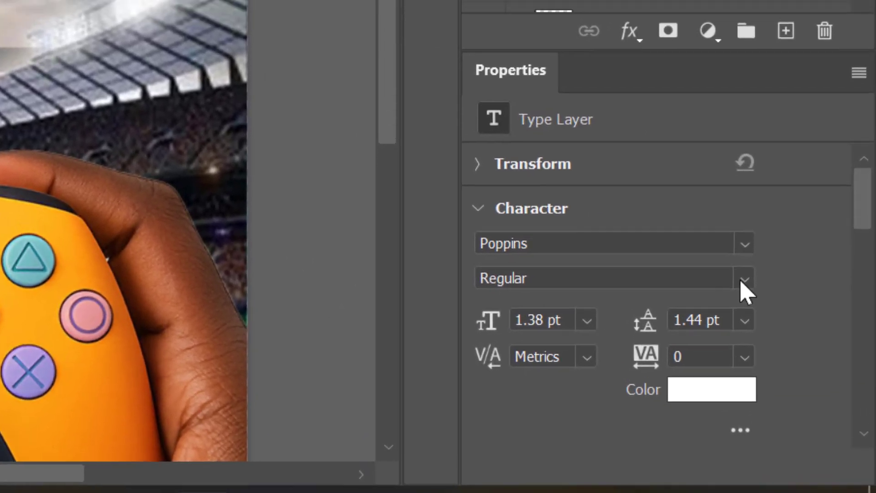
left_click(749, 247)
left_click(497, 173)
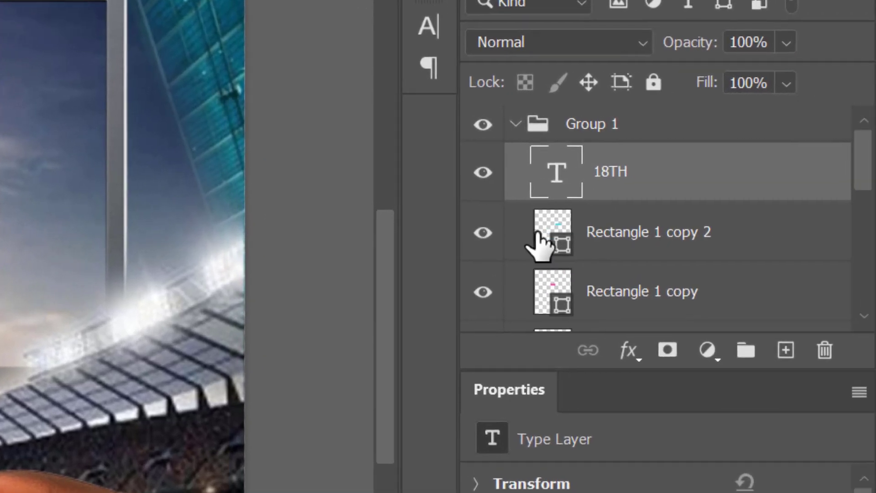
Duplicate the 18TH text layer and shift the copy onto the pink rectangle.
left_click_drag(782, 190, 786, 351)
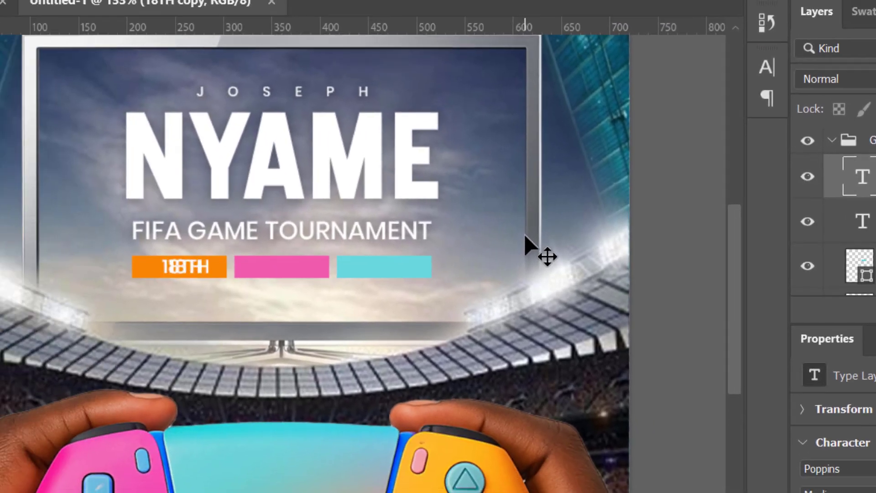
key("shift+Right")
key("shift+Right")
key("shift+Right")
key("shift+Right")
key("shift+Right")
key("shift+Right")
key("shift+Right")
key("shift+Right")
key("shift+Right")
key("shift+Right")
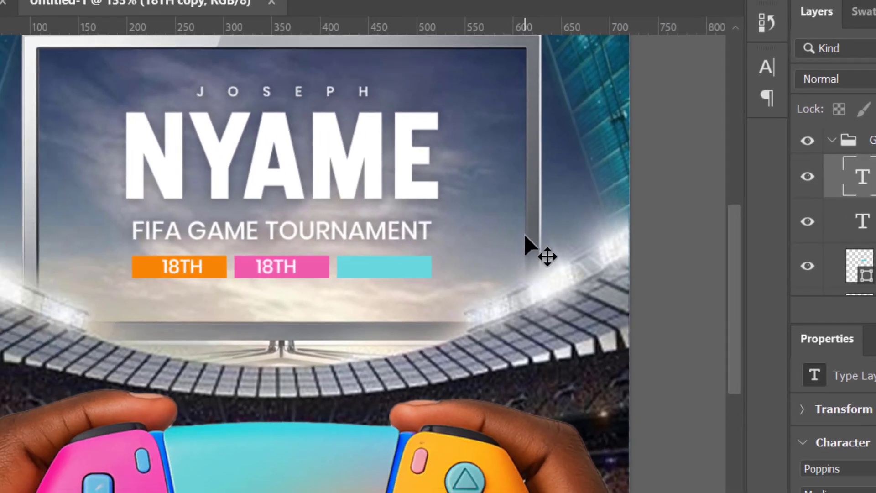
key("shift+Right")
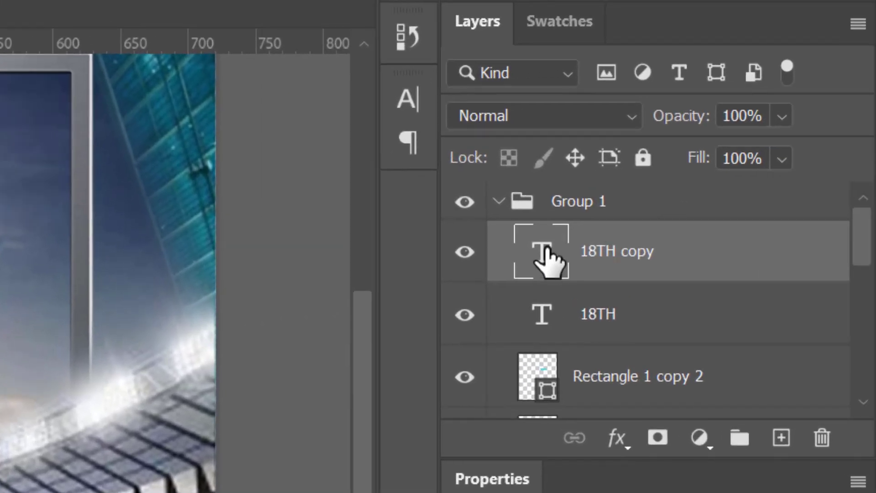
Change the copied text to JULY and nudge it slightly left to centre it on the pink rectangle.
double_click(547, 250)
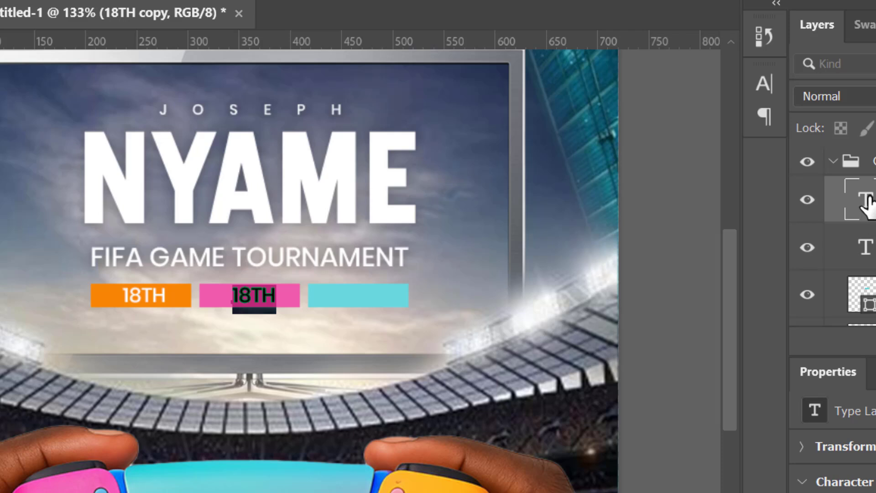
type("JULY")
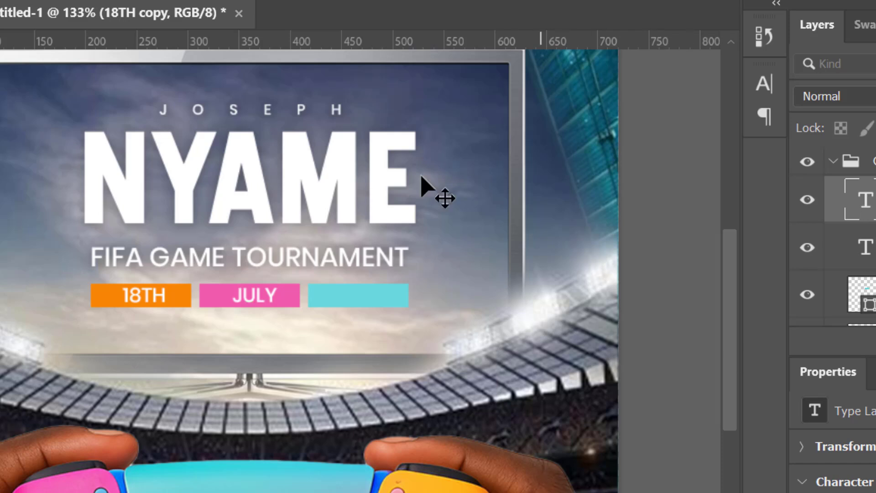
left_click(342, 338)
key("Left")
key("Left")
key("Left")
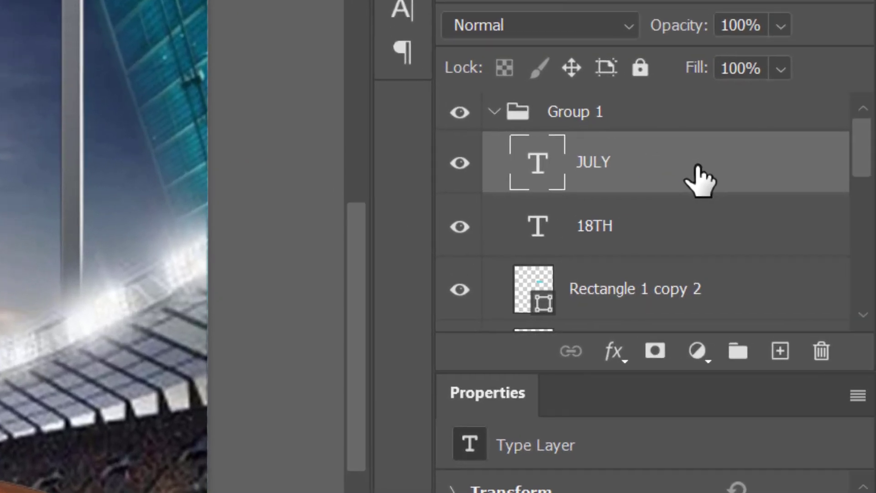
Duplicate the JULY text layer and change the copy to 2025 on the cyan rectangle.
left_click_drag(698, 172, 782, 350)
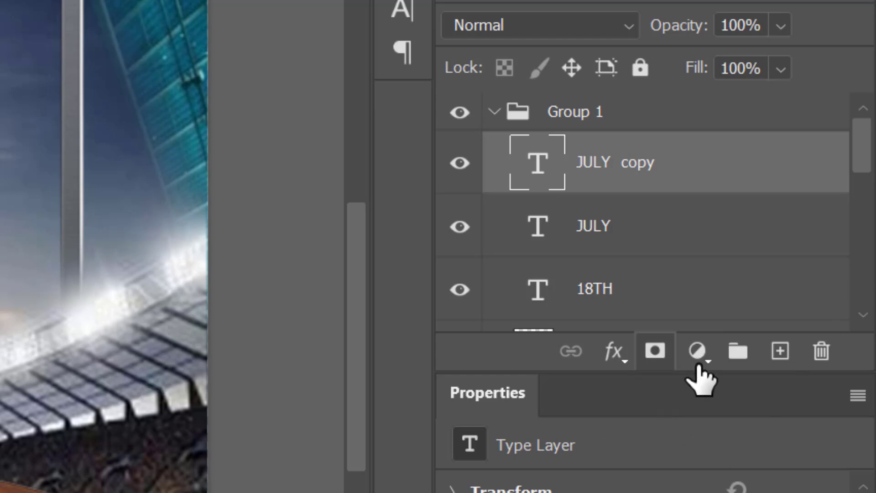
double_click(537, 160)
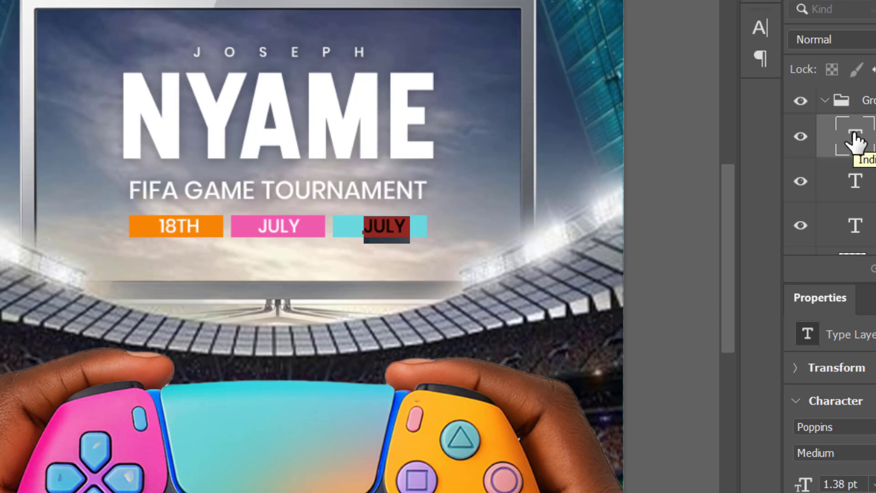
type("2025")
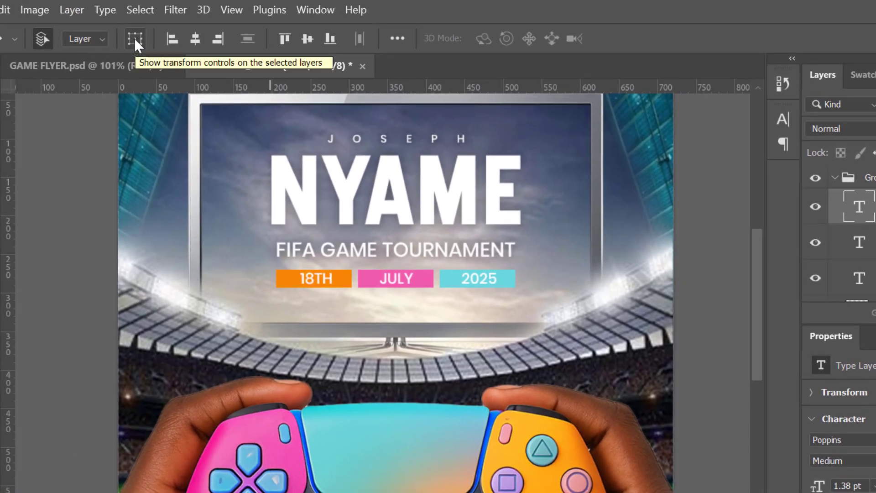
left_click(135, 40)
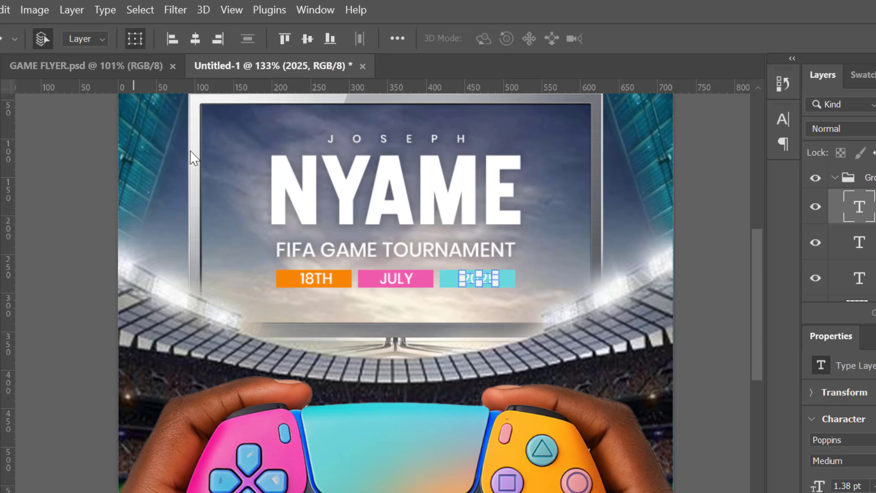
left_click(706, 248)
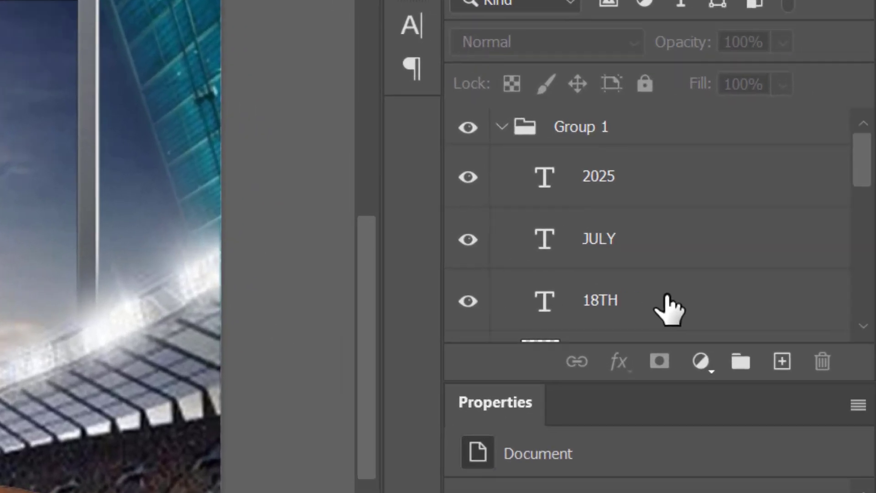
Group the 18TH, JULY and 2025 text layers and move the new group above Group 1.
left_click(868, 279)
left_click(665, 196, "shift")
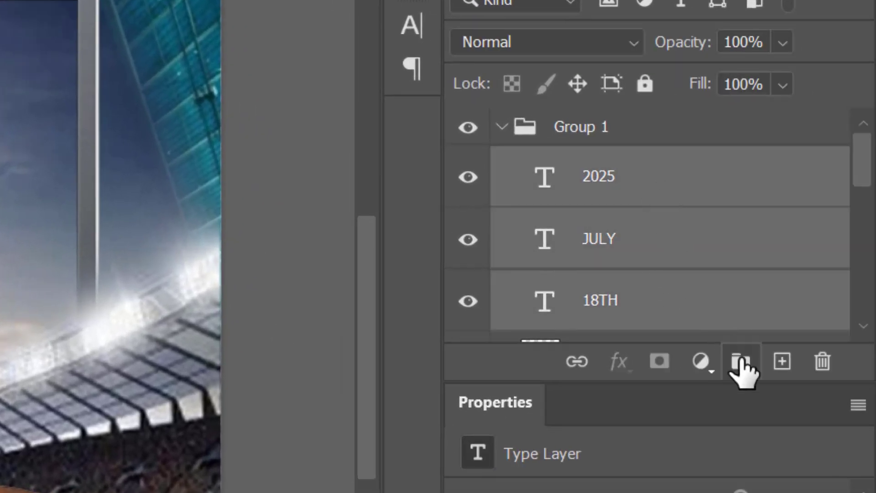
left_click(742, 363)
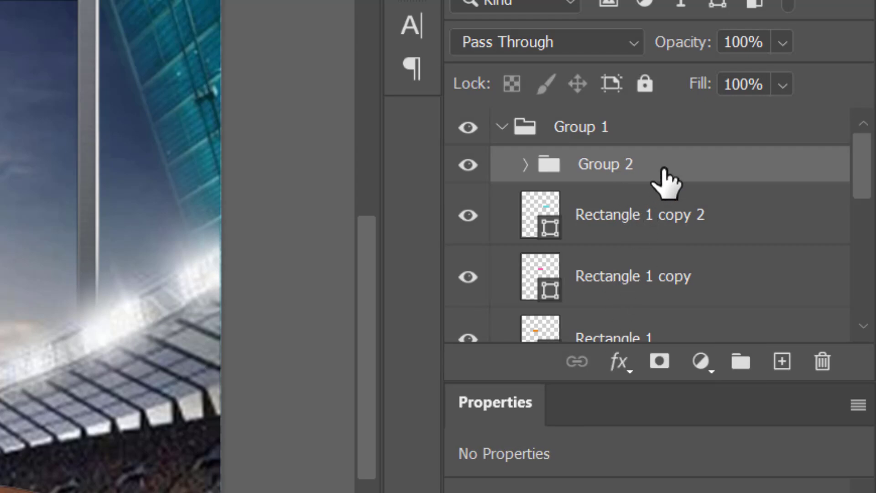
left_click_drag(657, 168, 642, 101)
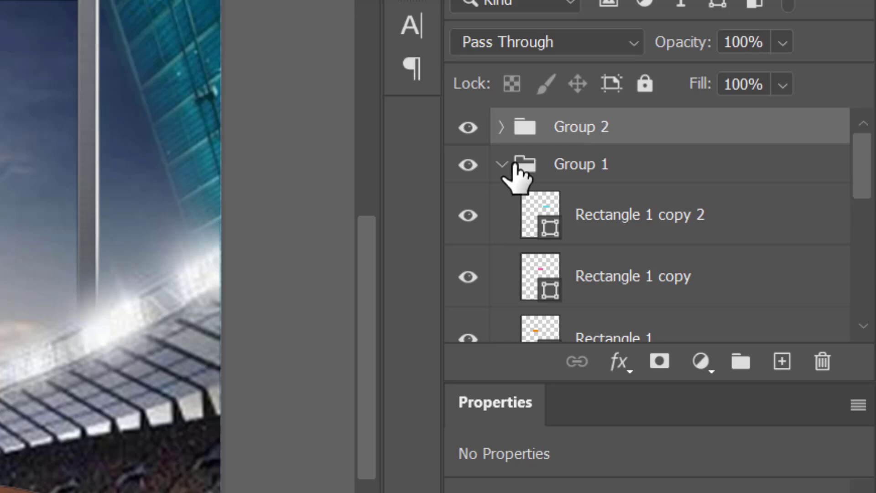
left_click(503, 164)
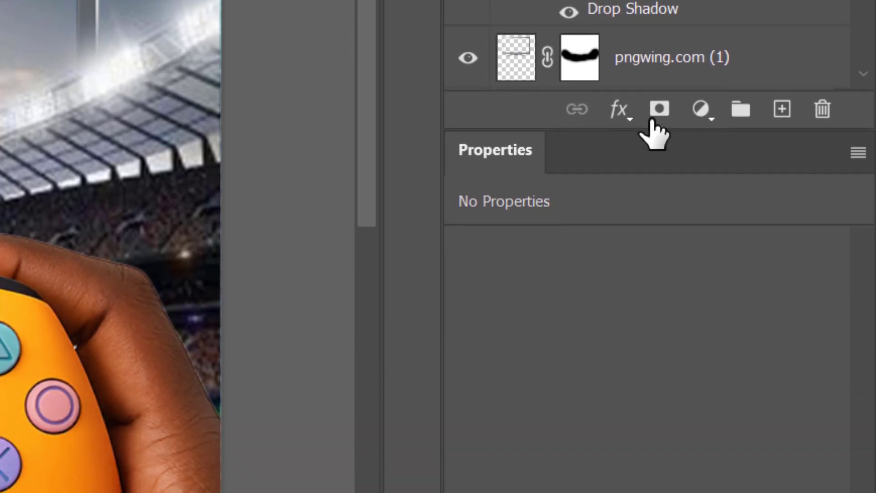
Add a Drop Shadow with 11% opacity to the date text group.
left_click(620, 291)
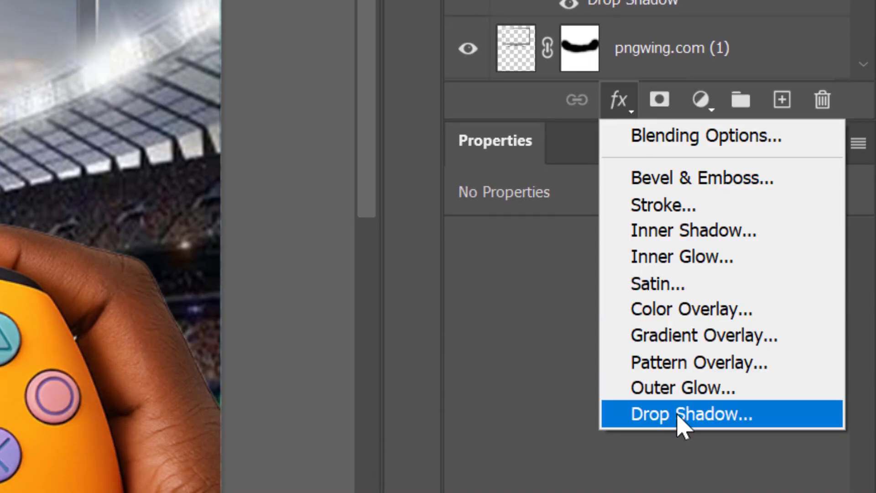
left_click(682, 414)
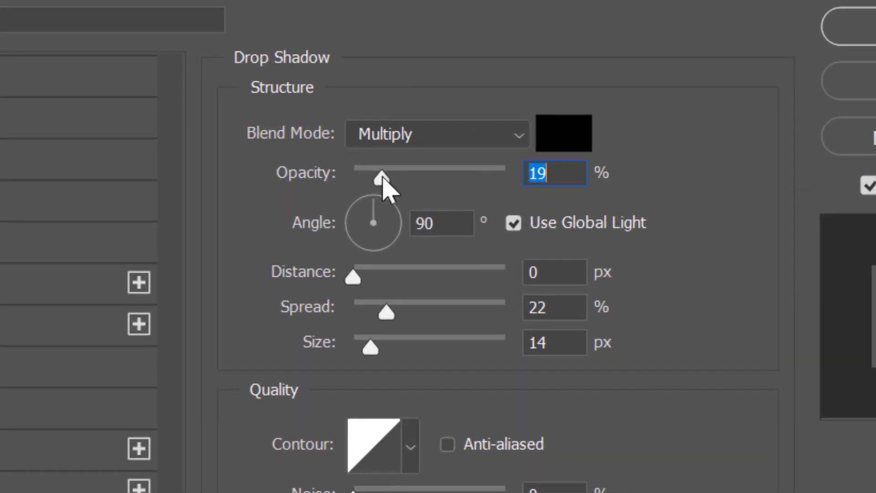
left_click_drag(382, 179, 372, 195)
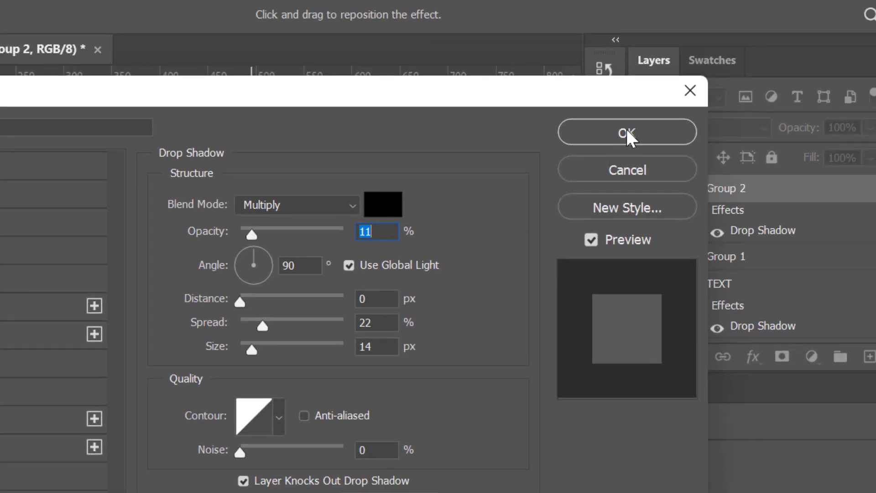
left_click(627, 131)
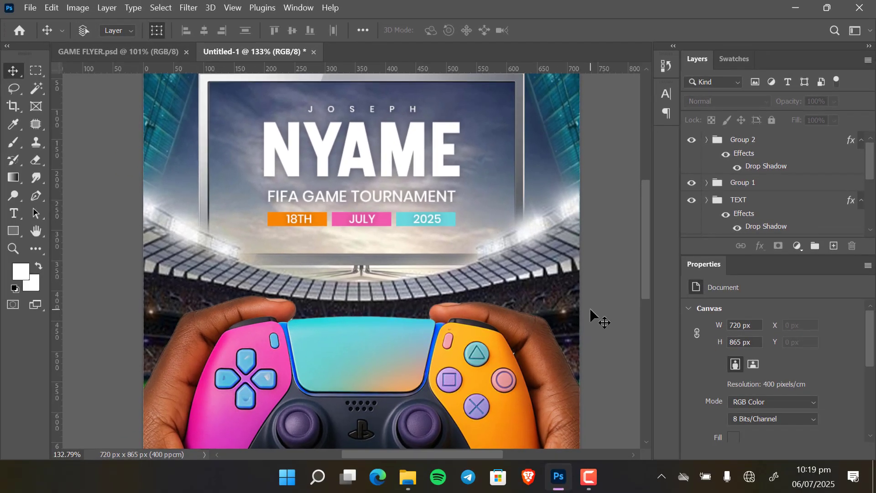
key("ctrl+0")
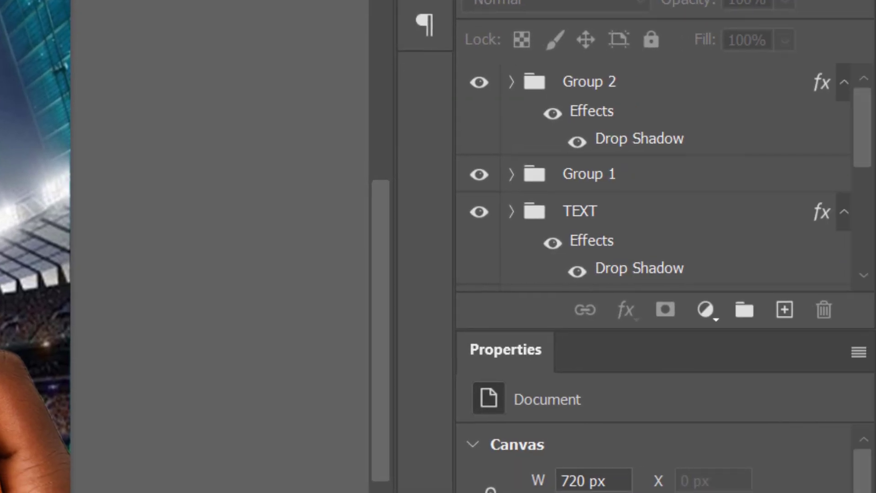
Create a new layer above the controller image and name it LOGO HOLDER.
left_click(785, 311)
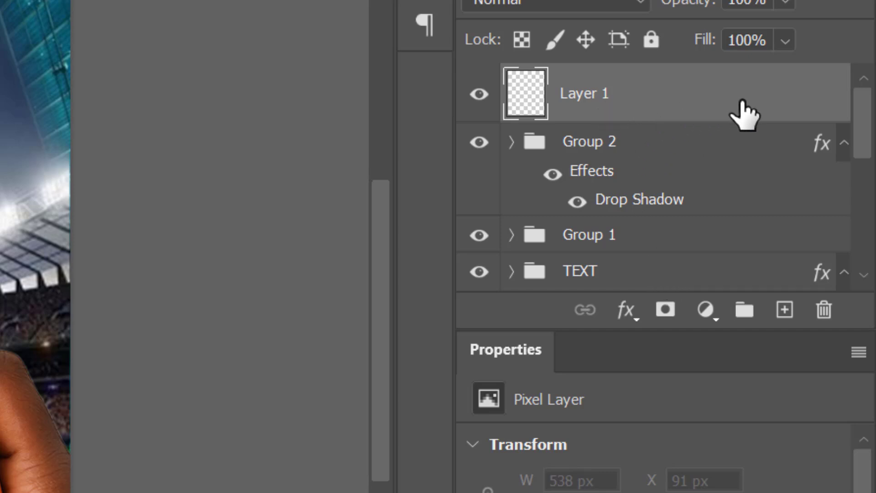
left_click_drag(747, 114, 755, 212)
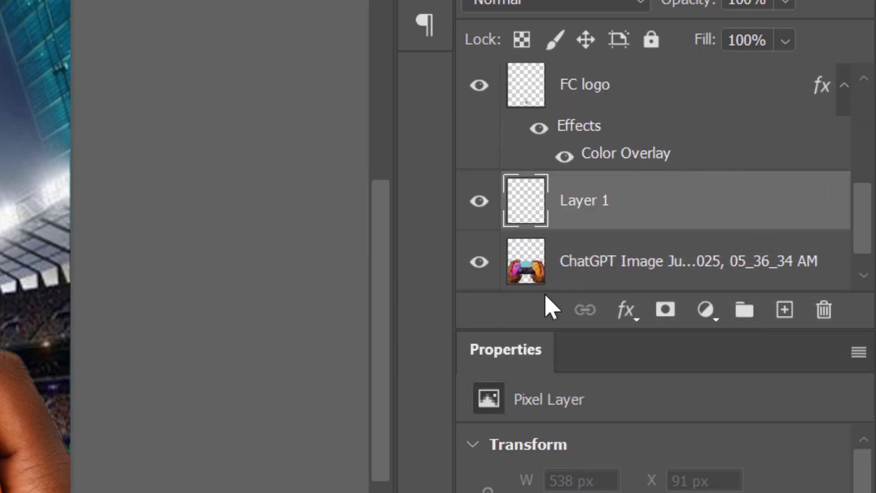
double_click(585, 201)
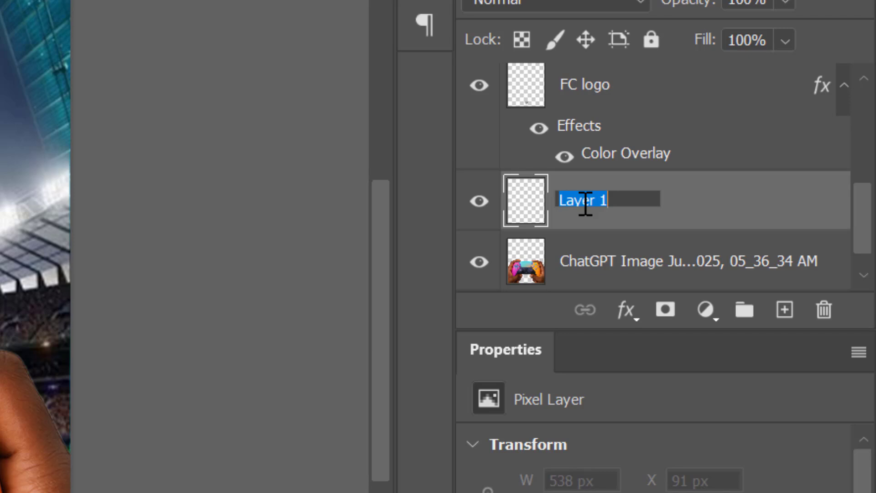
type("LO")
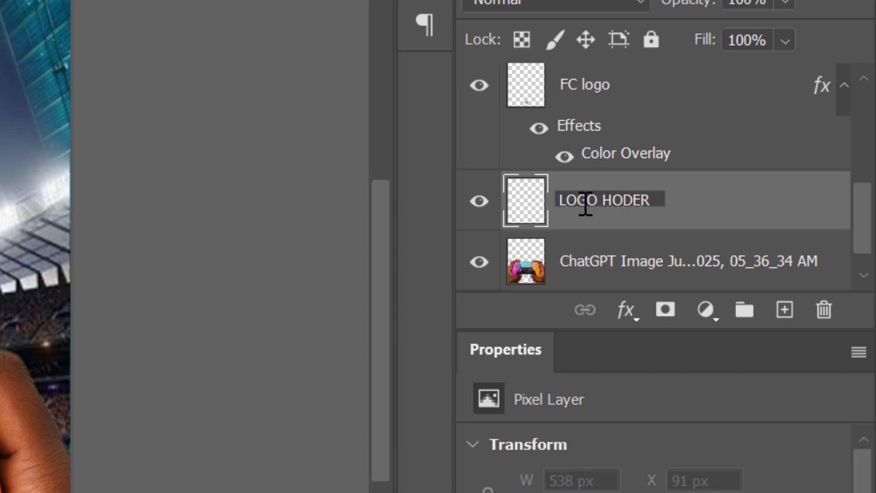
type("GO HOLDER")
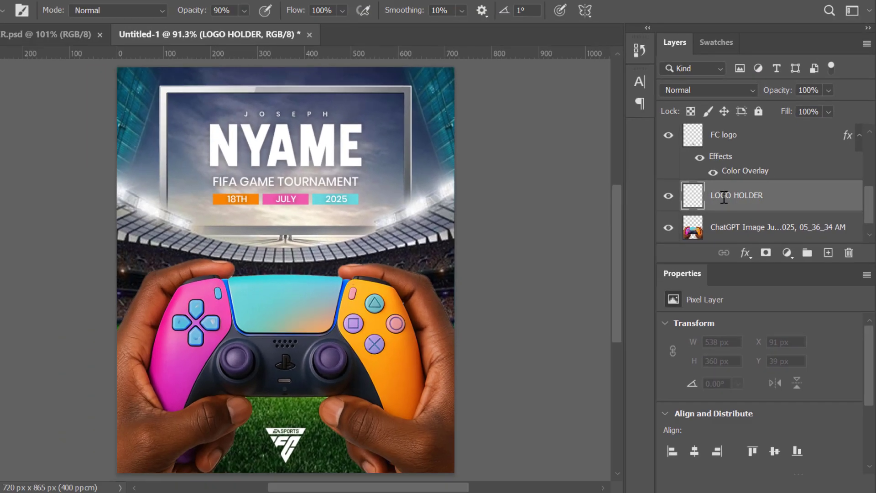
key("Return")
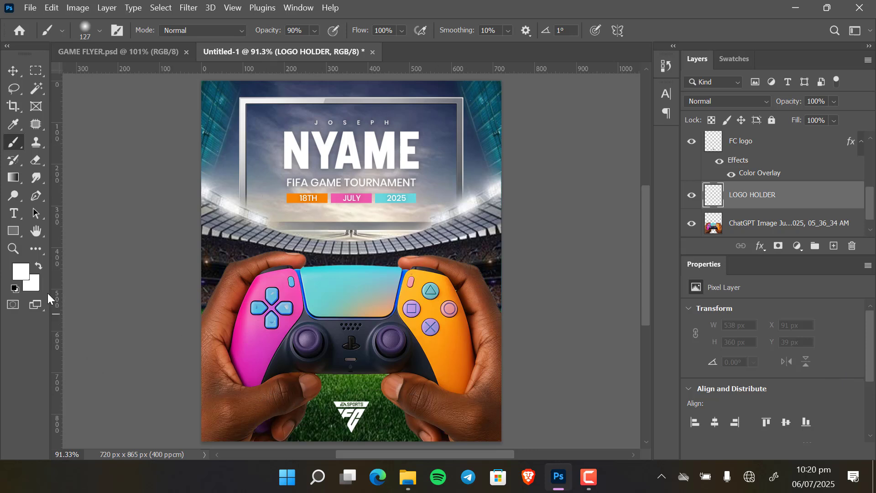
Paint black #000000 with a soft 177 px brush across the flyer's bottom on the LOGO HOLDER layer.
left_click(18, 273)
type("000000")
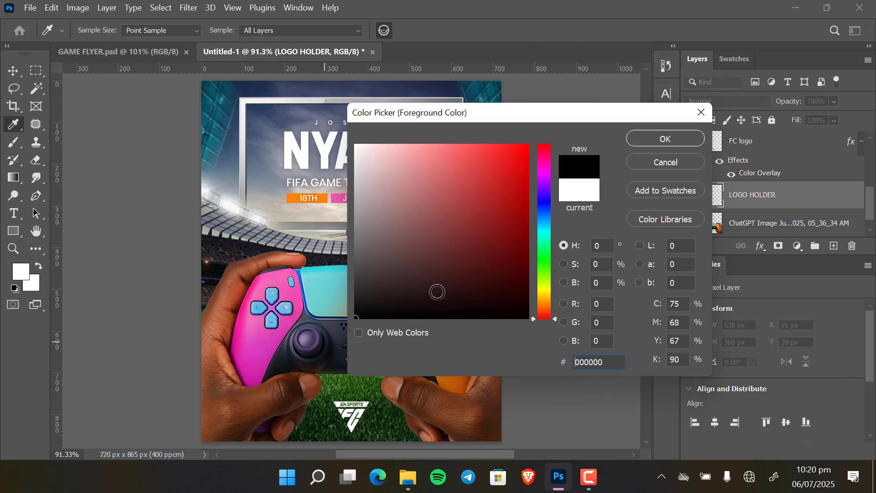
left_click(659, 138)
right_click(424, 251)
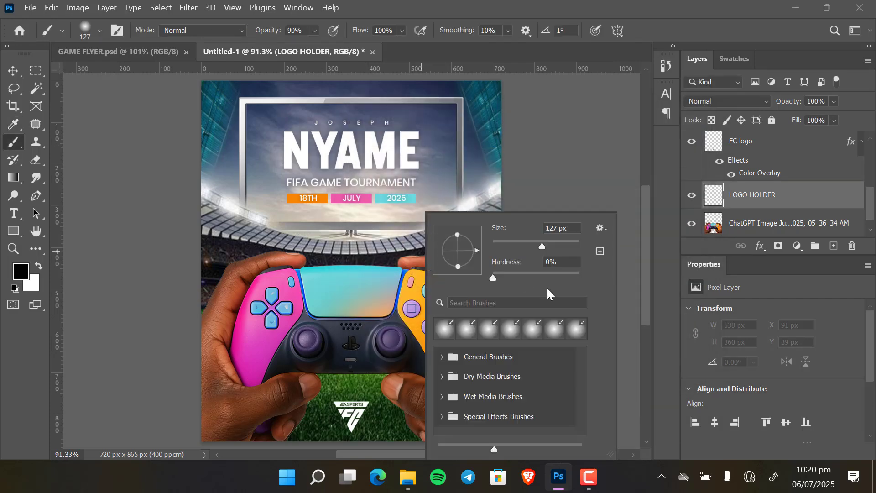
left_click(576, 172)
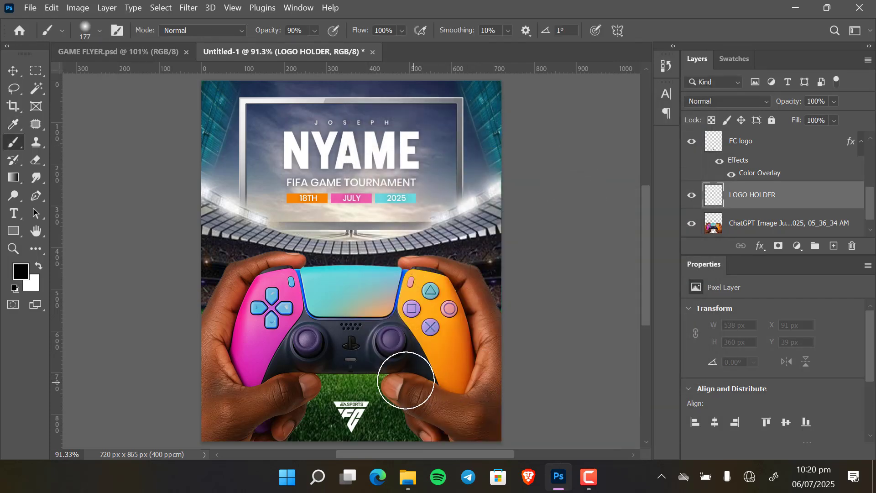
scroll(406, 365, "down", 3)
mouse_move(201, 352)
left_mouse_down()
mouse_move(280, 391)
mouse_move(475, 394)
mouse_move(557, 368)
mouse_move(564, 353)
mouse_move(386, 393)
mouse_move(162, 387)
mouse_move(234, 399)
mouse_move(493, 375)
mouse_move(528, 350)
mouse_move(437, 377)
mouse_move(237, 379)
mouse_move(179, 354)
mouse_move(374, 368)
mouse_move(523, 343)
mouse_move(491, 356)
mouse_move(229, 376)
mouse_move(205, 356)
mouse_move(491, 367)
mouse_move(509, 346)
mouse_move(347, 378)
mouse_move(267, 378)
mouse_move(199, 341)
mouse_move(237, 366)
mouse_move(470, 337)
left_mouse_up()
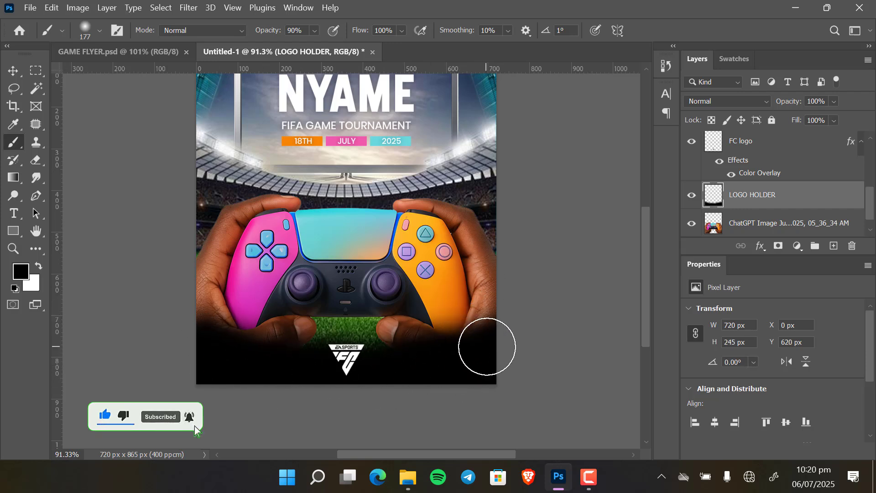
mouse_move(205, 337)
left_mouse_down()
mouse_move(396, 359)
mouse_move(508, 334)
mouse_move(378, 355)
left_mouse_up()
mouse_move(385, 250)
left_mouse_down()
mouse_move(384, 311)
mouse_move(384, 292)
left_mouse_up()
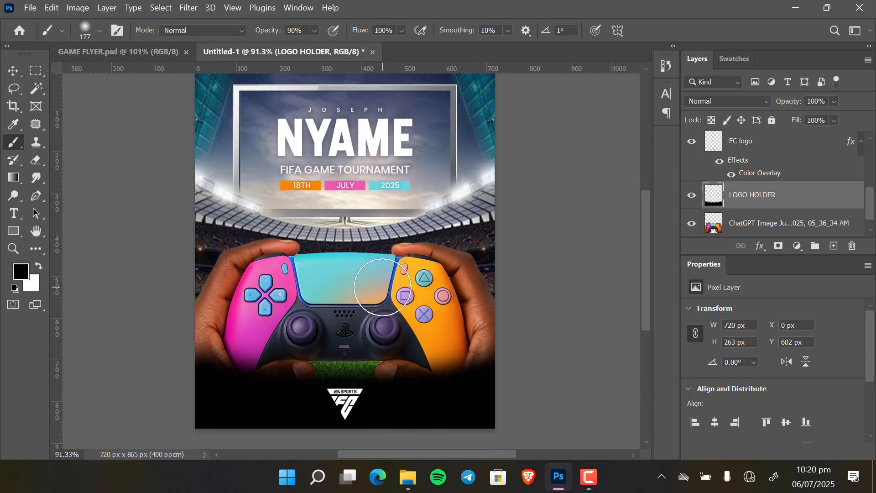
Convert the LOGO HOLDER layer to a smart object.
key("v")
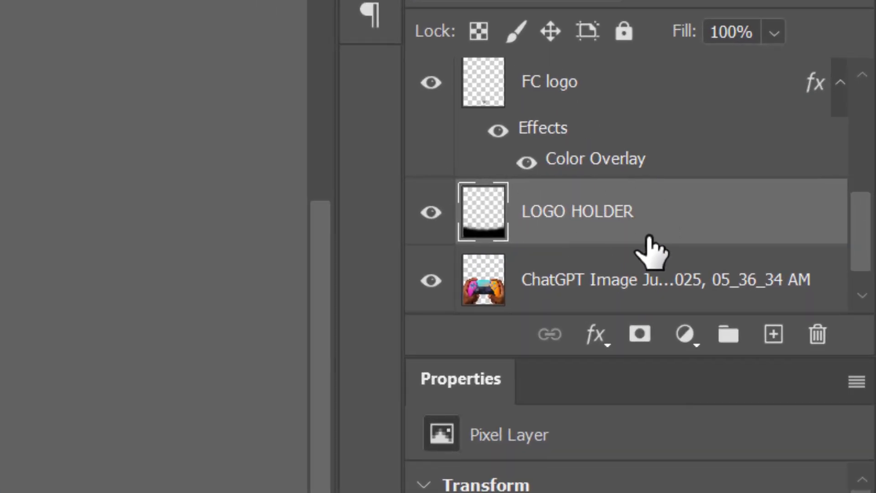
right_click(648, 237)
left_click(405, 262)
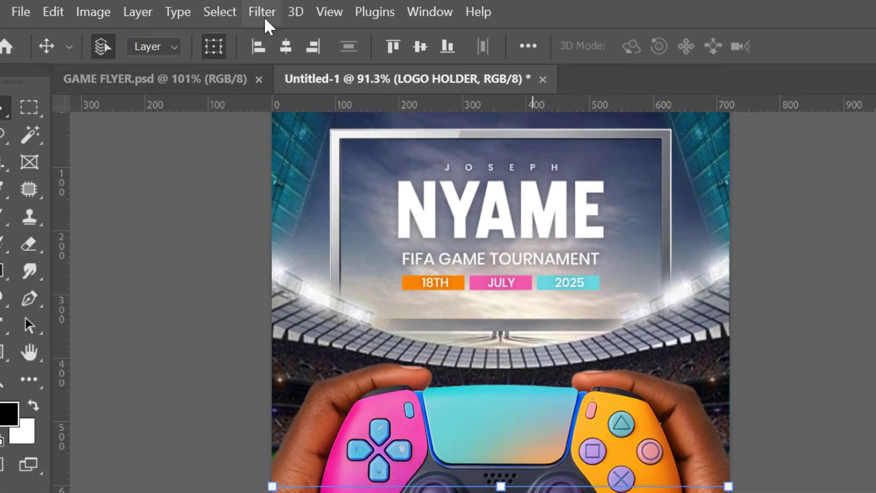
Apply a Gaussian Blur with a 110 px radius to the LOGO HOLDER smart object.
left_click(266, 15)
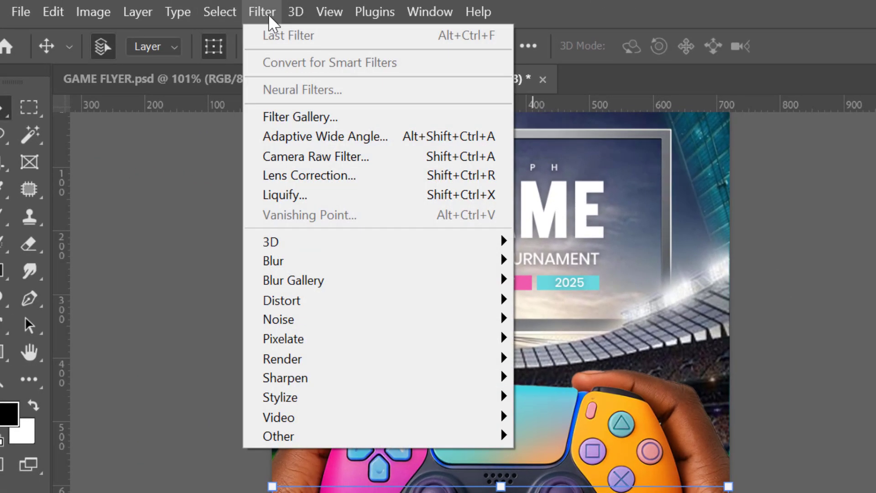
mouse_move(342, 316)
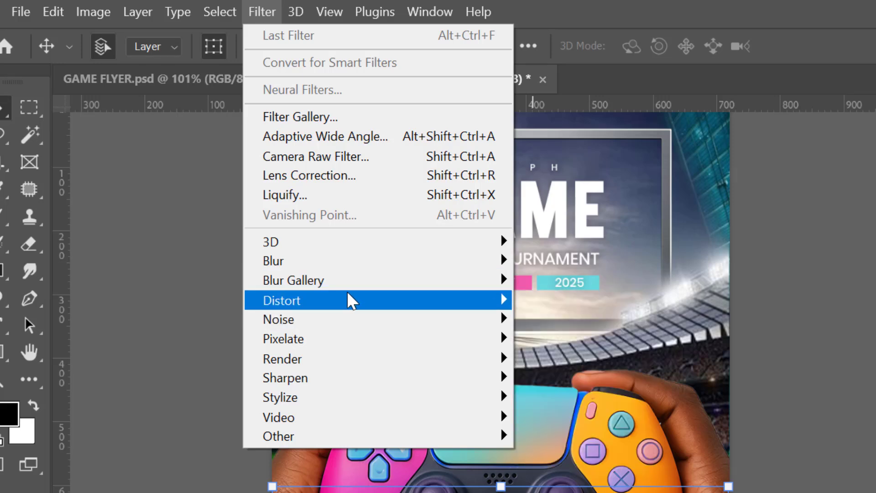
mouse_move(352, 301)
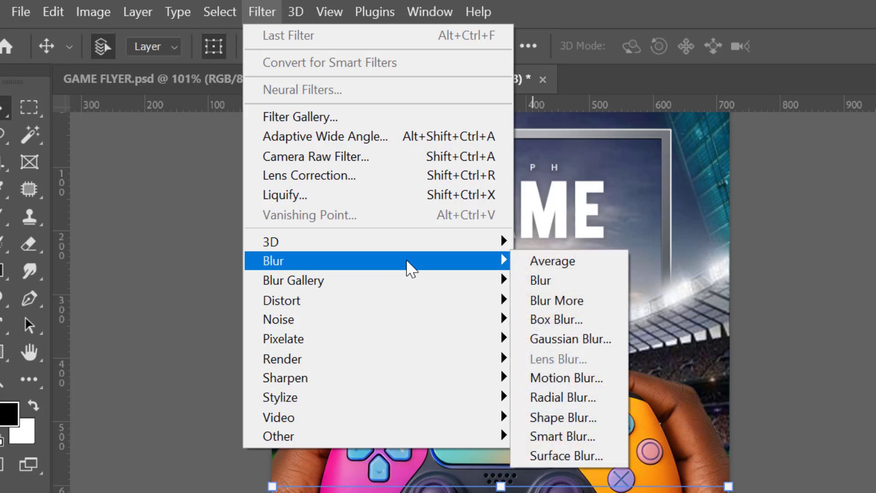
mouse_move(426, 272)
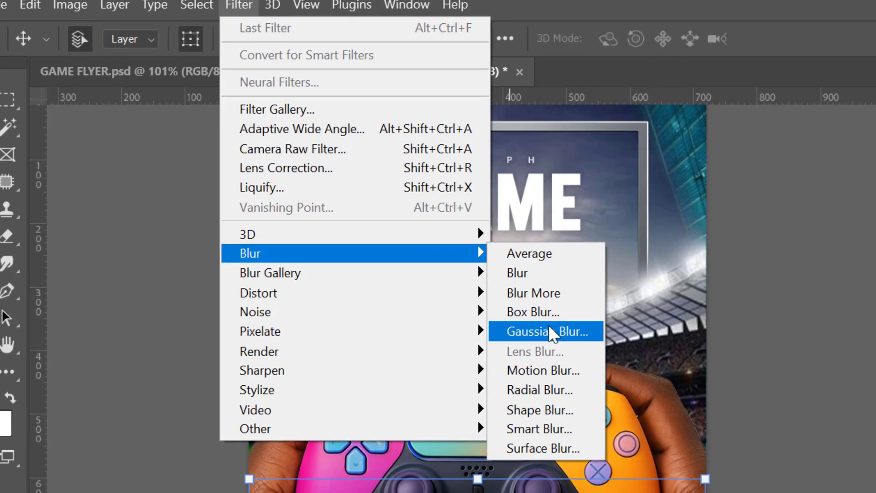
left_click(571, 339)
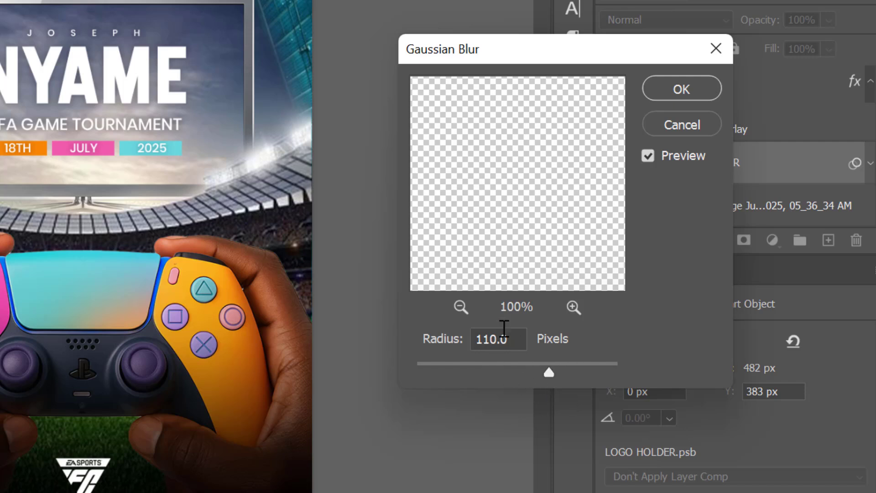
left_click(675, 89)
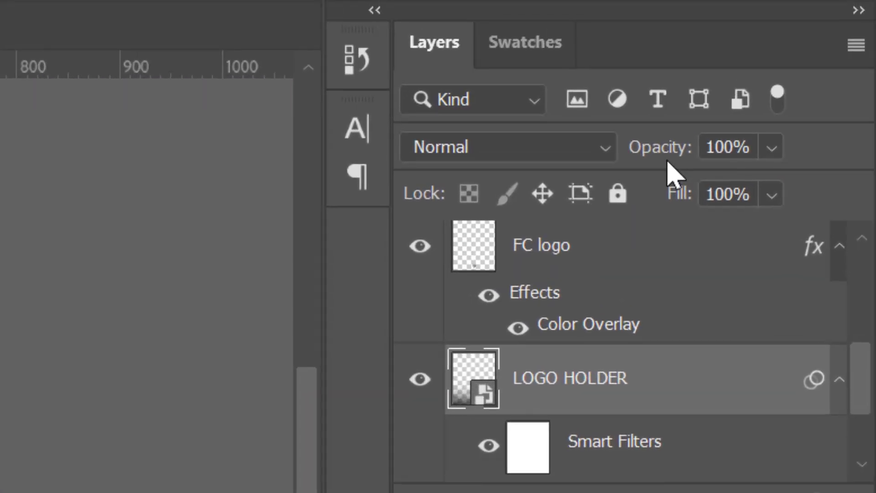
Set the LOGO HOLDER layer's opacity to 72%.
left_click_drag(665, 156, 629, 159)
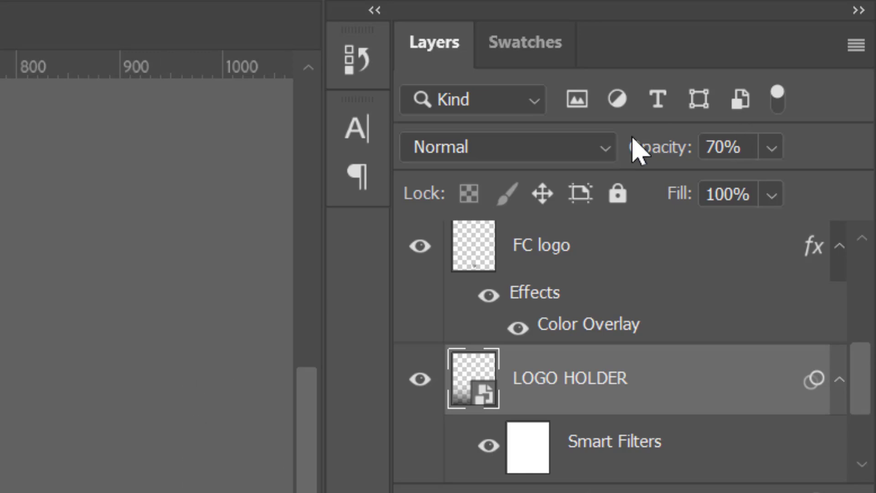
left_click(654, 147)
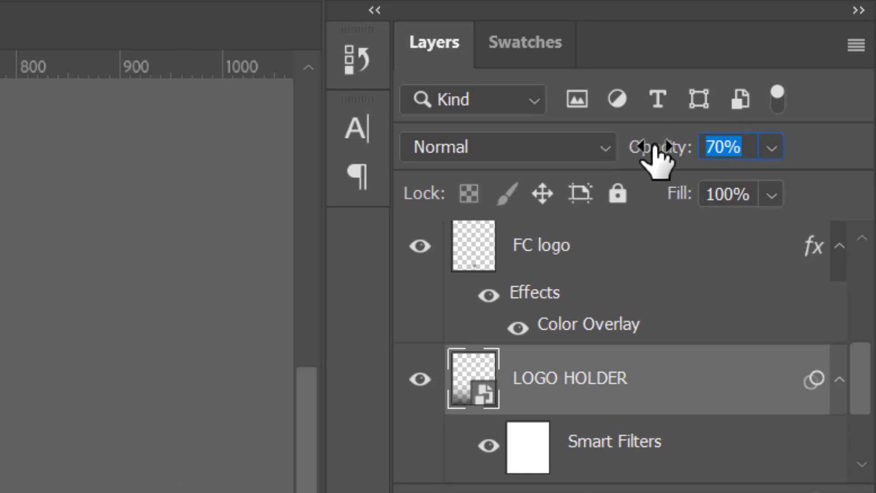
left_click_drag(656, 144, 661, 146)
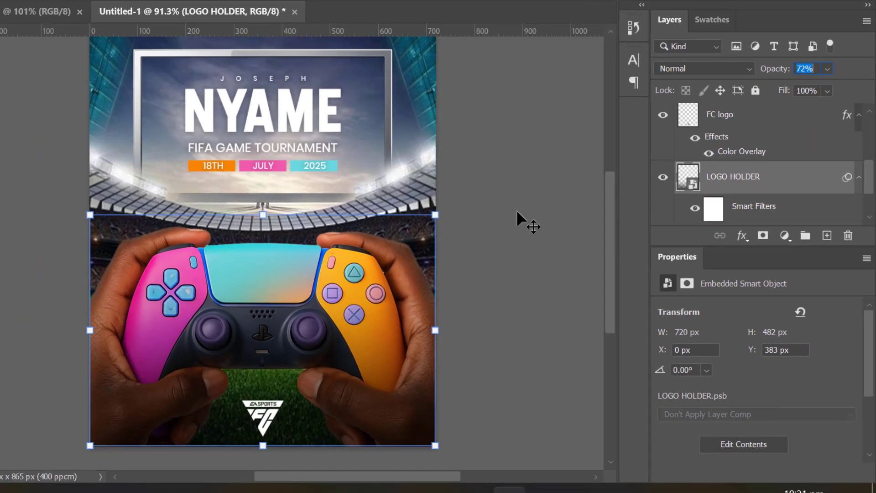
left_click(107, 448)
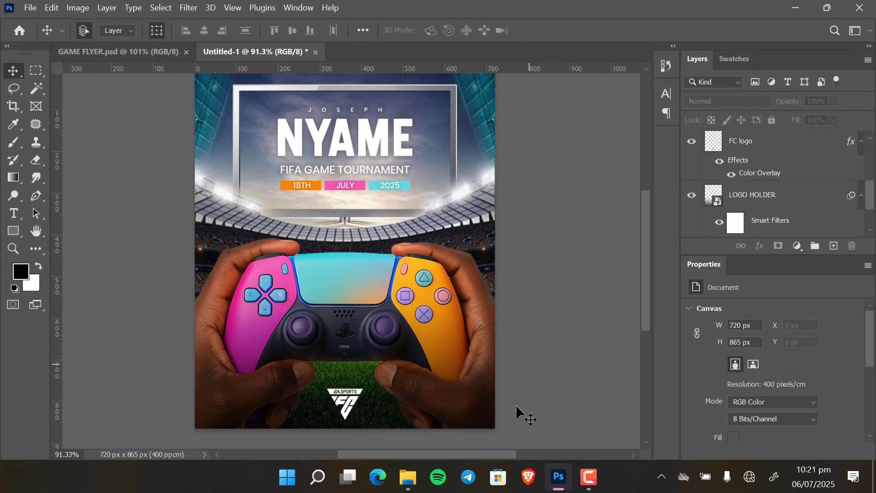
Nudge the LOGO HOLDER smart object down about 45 px.
left_click(784, 204)
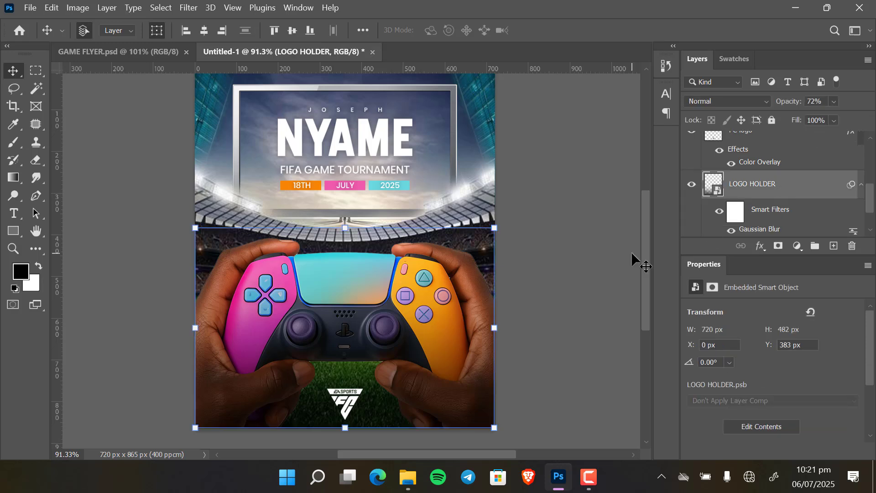
key("Down")
key("Down")
key("Down")
key("Down")
key("Down")
key("Down")
key("Down")
key("Down")
key("Down")
key("Down")
key("Down")
key("Down")
key("Down")
key("Down")
key("Down")
key("Down")
key("Down")
key("Down")
key("Down")
key("Down")
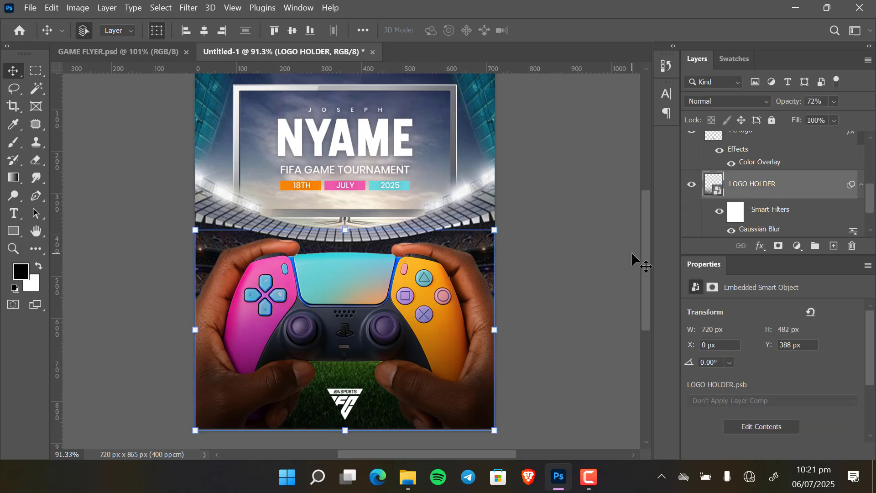
key("Down")
key("Down")
key("Down")
key("Down")
key("Down")
key("Down")
key("Down")
key("Down")
key("Down")
key("Down")
key("Down")
key("Down")
key("Down")
key("Down")
key("Down")
key("Down")
key("Down")
key("Down")
key("Down")
key("Down")
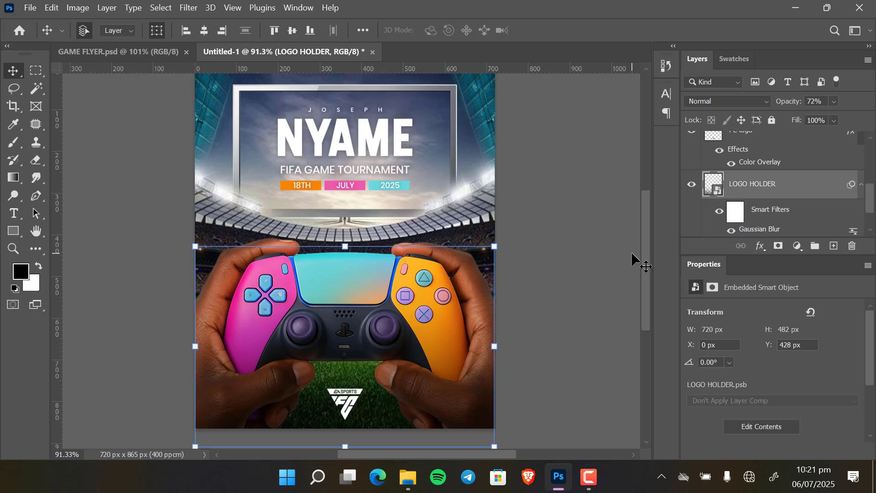
left_click(632, 251)
Toggle the LOGO HOLDER layer's visibility to compare the flyer with and without it.
left_click(693, 184)
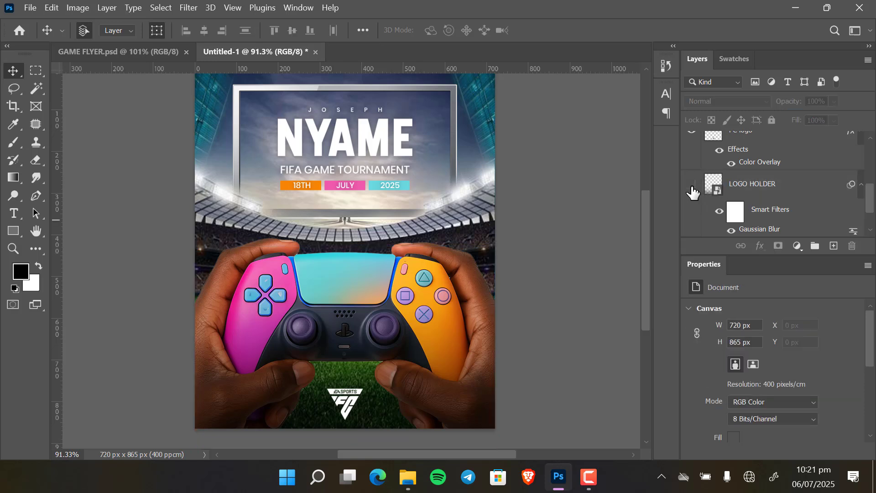
left_click(692, 185)
left_click(693, 187)
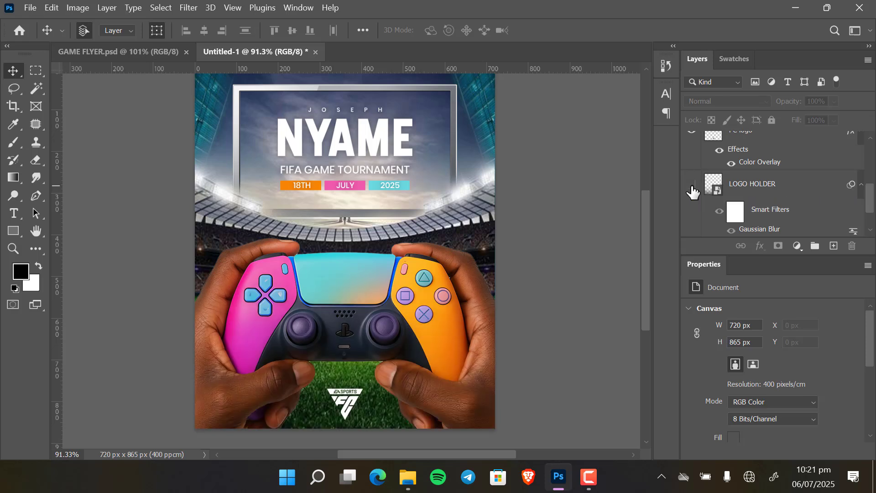
left_click(692, 186)
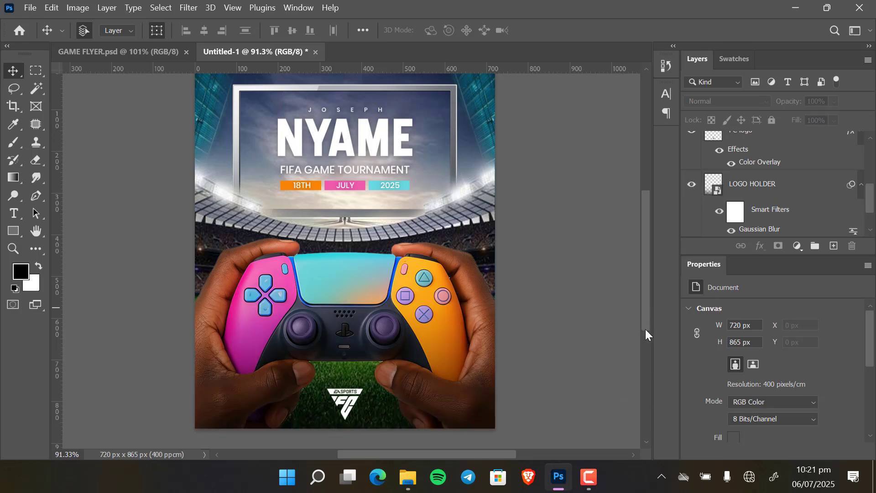
Lower the LOGO HOLDER layer's opacity to 58%.
left_click(782, 195)
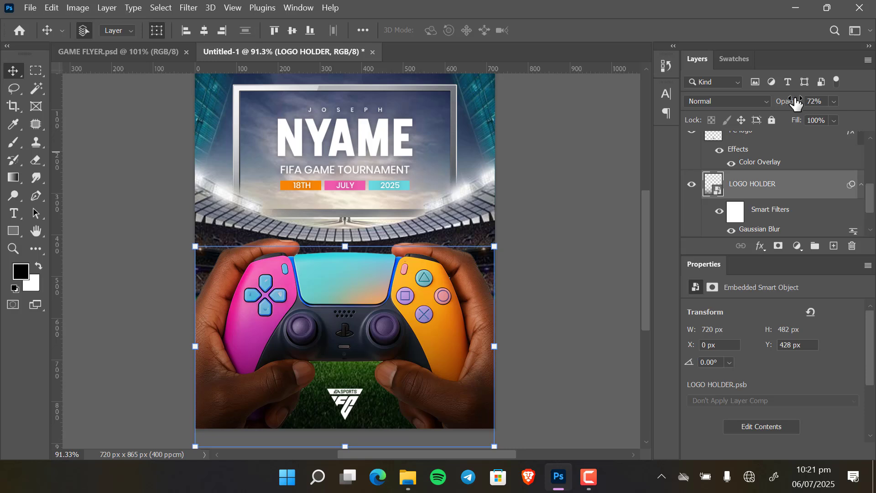
left_click_drag(792, 105, 783, 105)
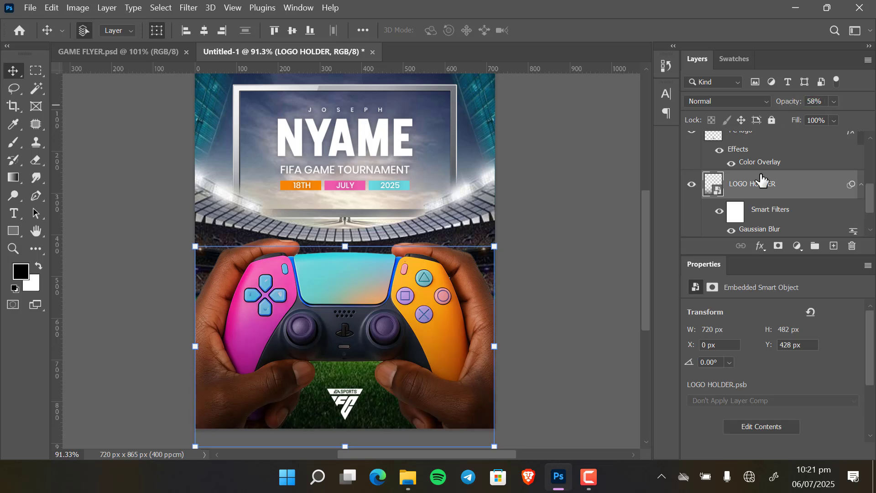
left_click(550, 209)
Select every layer from LOGO HOLDER down to BG along with the rest and group them all into one group.
left_click_drag(594, 231, 555, 243)
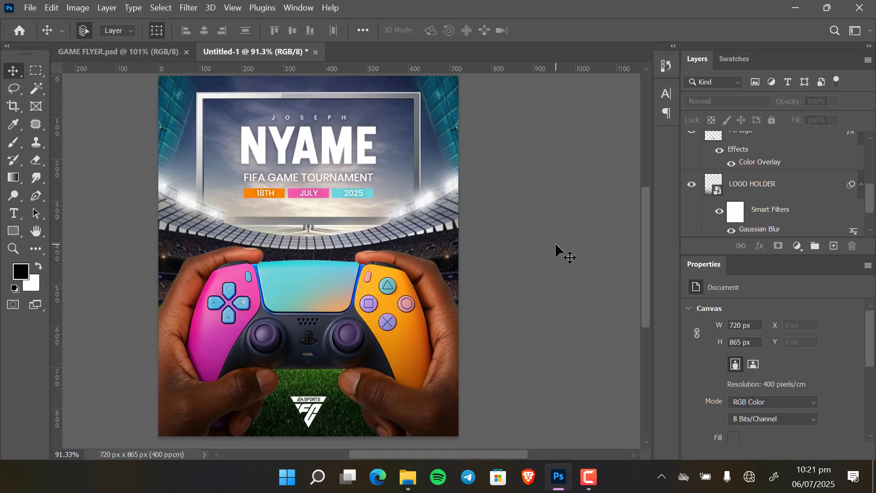
left_click_drag(539, 260, 555, 256)
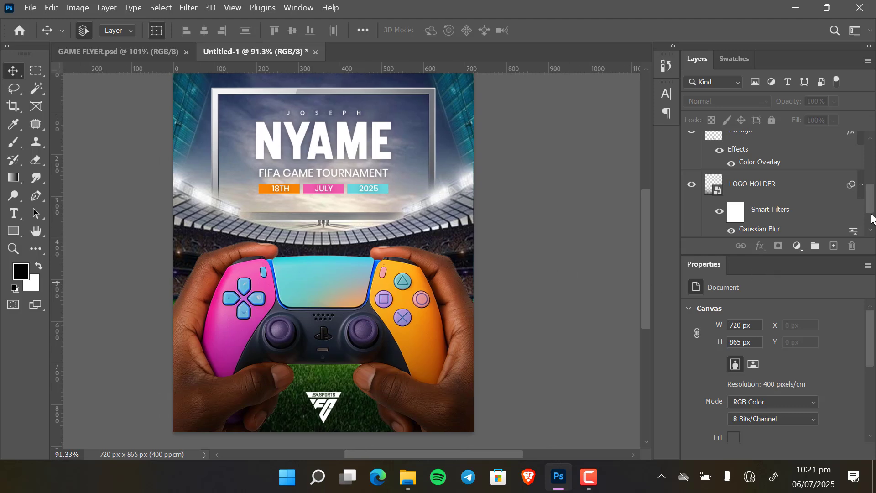
left_click_drag(871, 211, 869, 167)
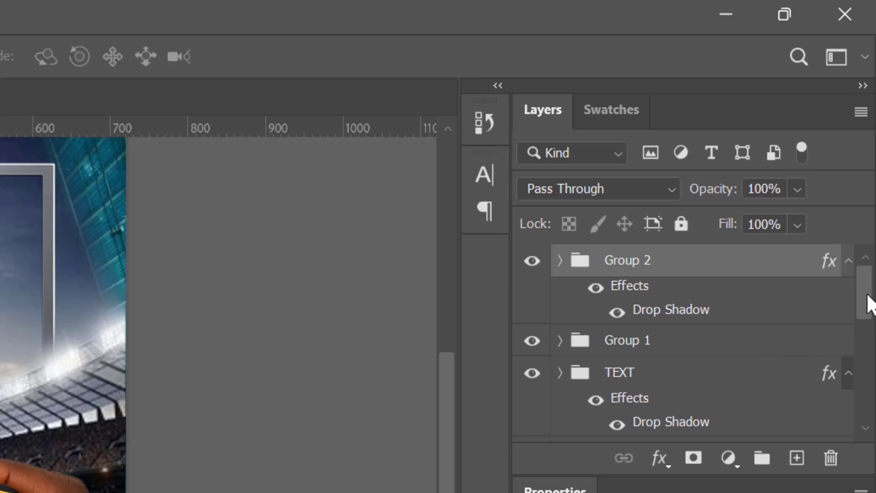
left_click_drag(869, 304, 871, 425)
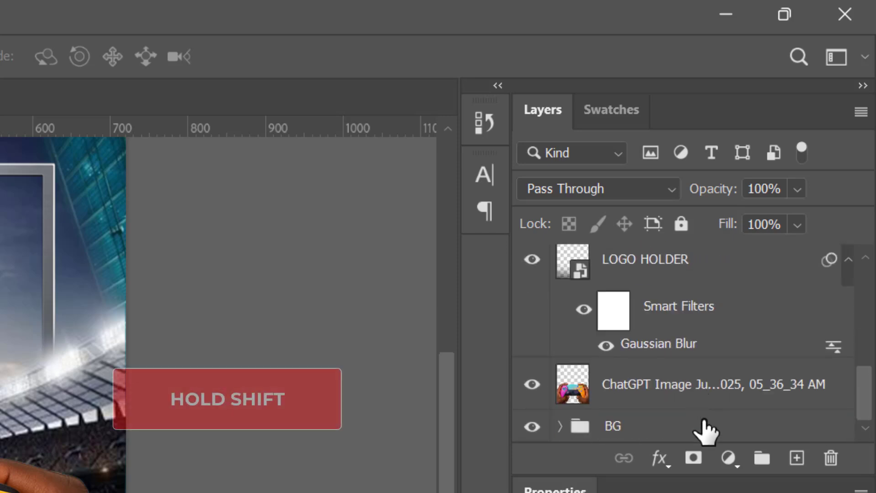
left_click(704, 424, "shift")
left_click(762, 458)
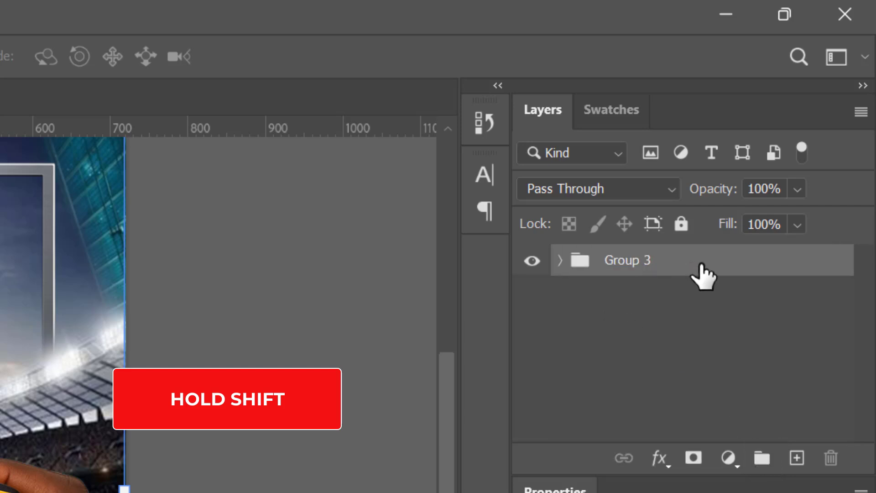
Duplicate Group 3 and hide the original group.
left_click_drag(704, 276, 797, 457)
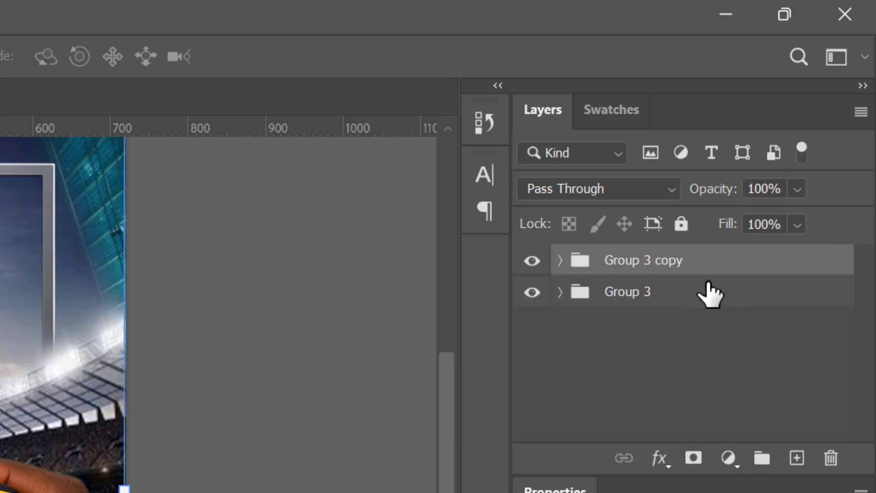
left_click(534, 293)
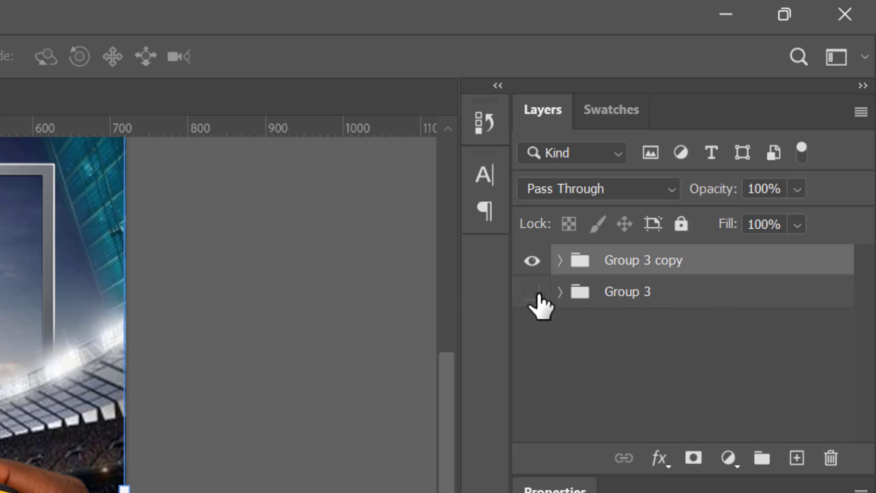
Convert Group 3 copy to a smart object and add 7.26% uniform monochromatic noise to it.
right_click(755, 268)
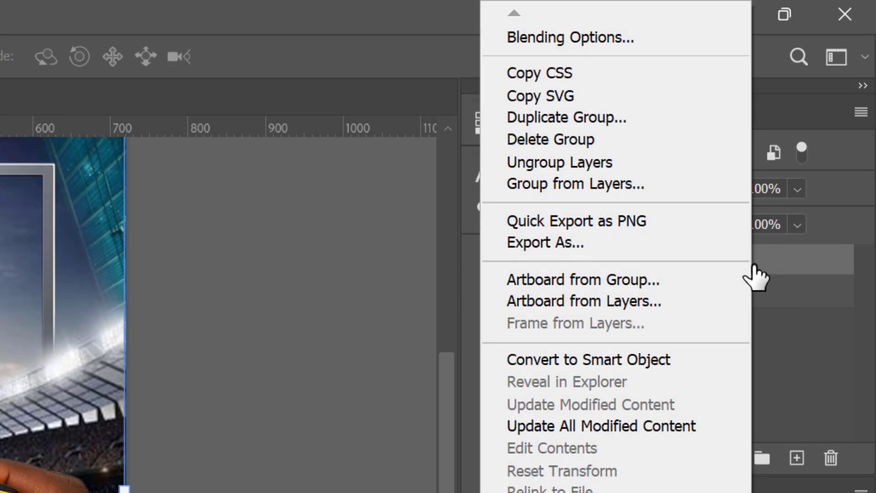
left_click(600, 361)
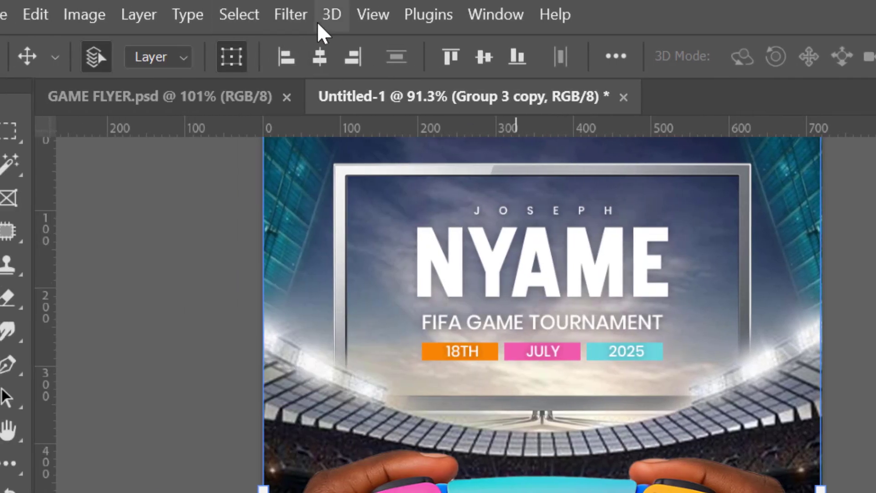
left_click(289, 16)
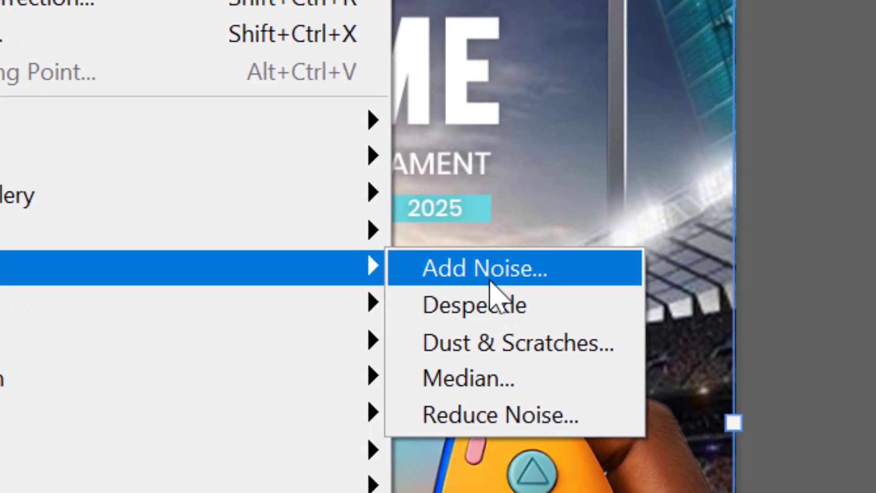
left_click(776, 302)
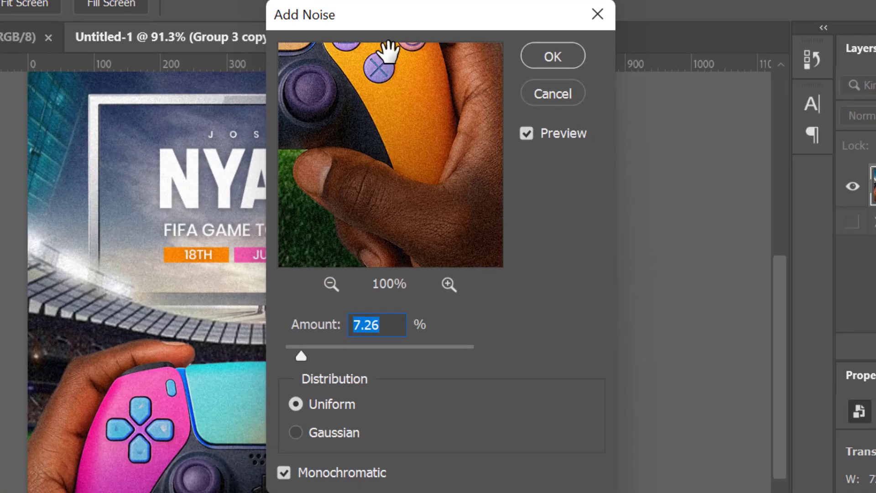
left_click_drag(384, 25, 644, 94)
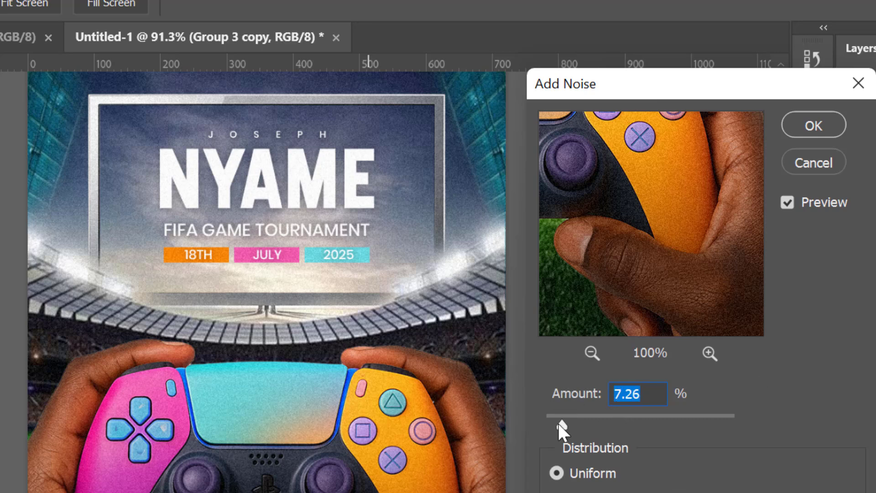
left_click(842, 127)
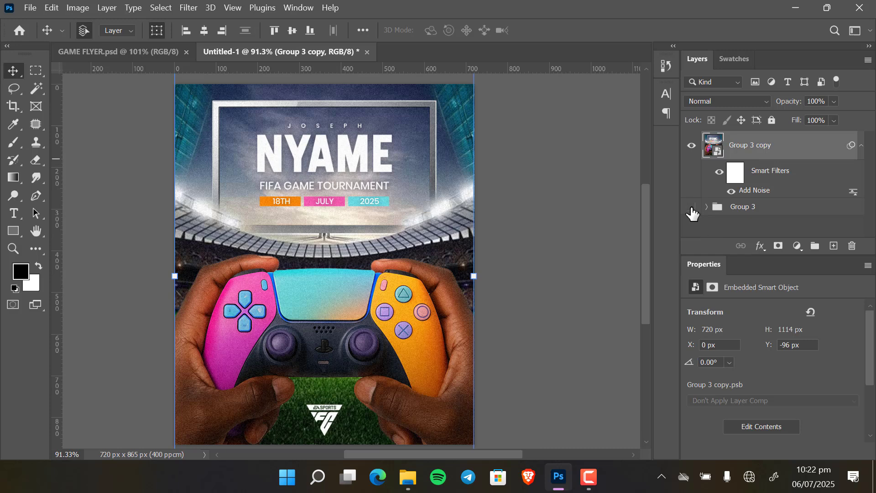
Compare the flyer with and without the noise layer and preview it in full screen mode.
left_click(692, 147)
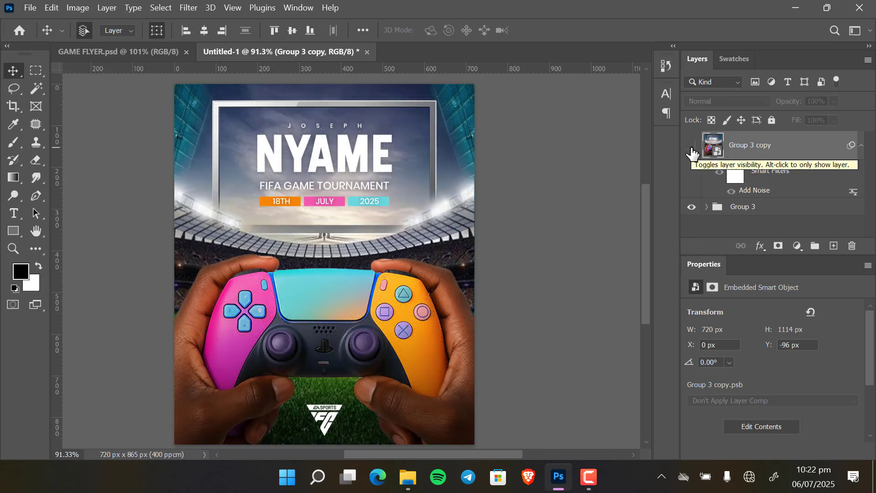
left_click(692, 147)
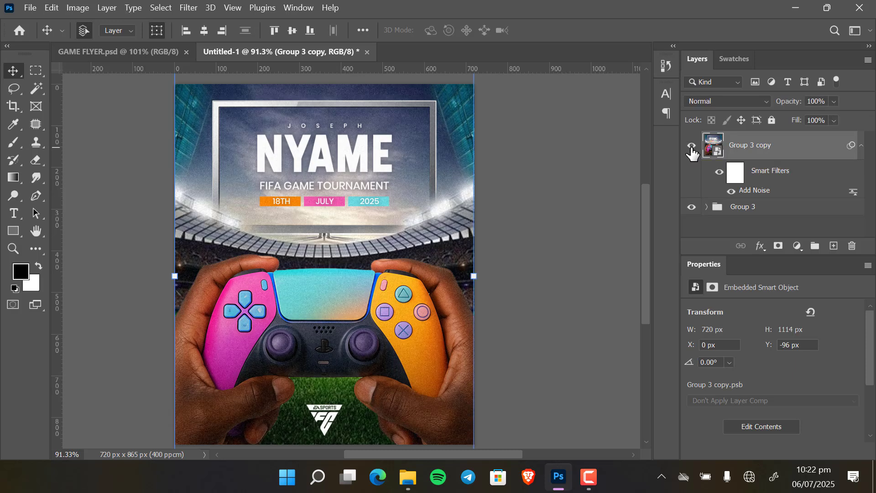
left_click(585, 218)
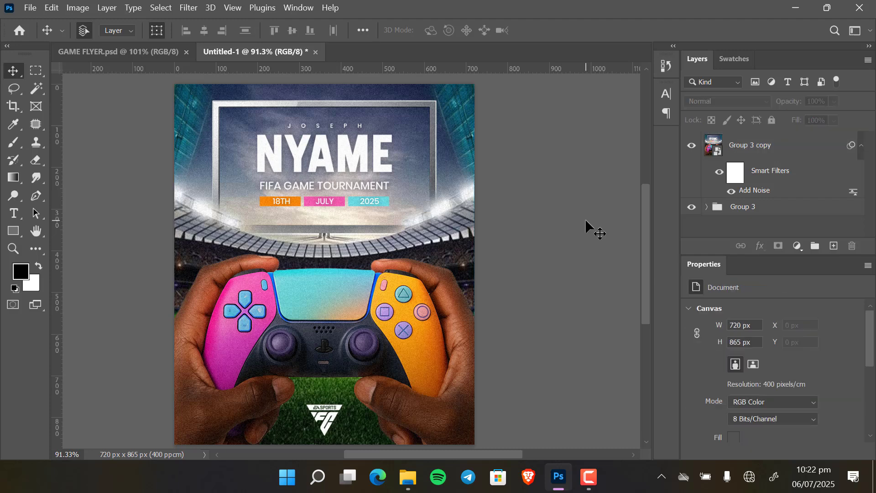
key("f")
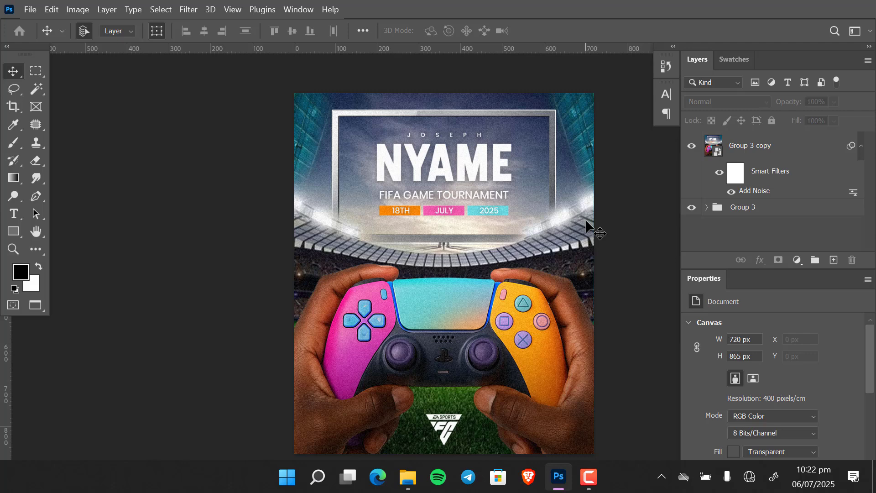
left_click_drag(607, 272, 569, 260)
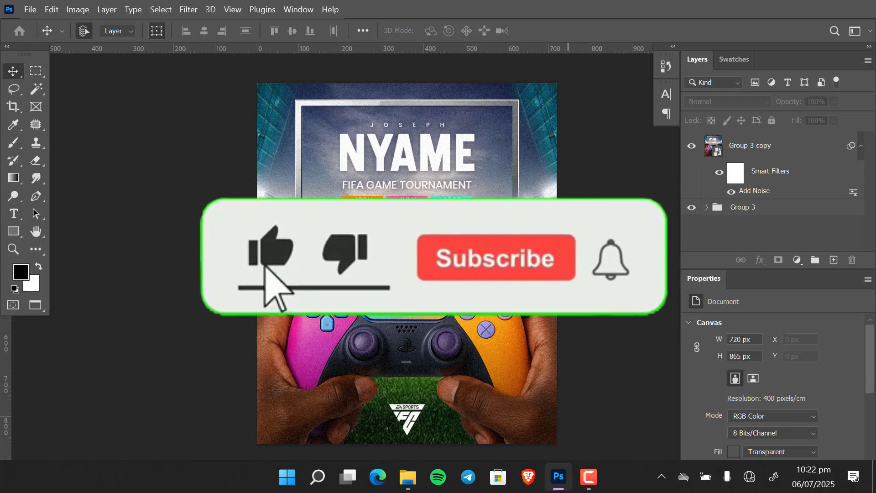
key("f")
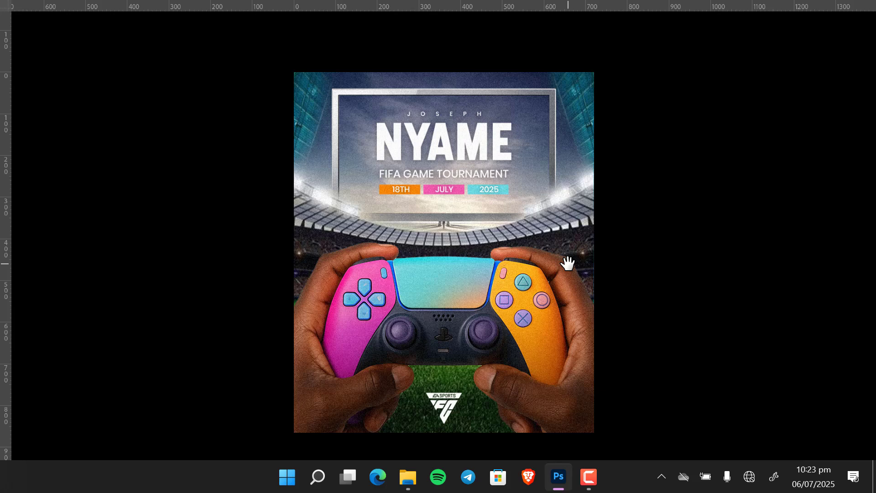
left_click(585, 480)
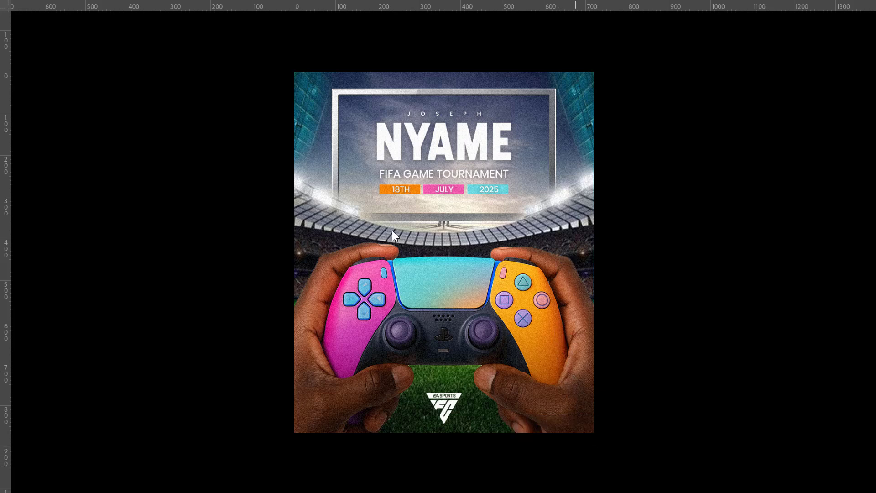